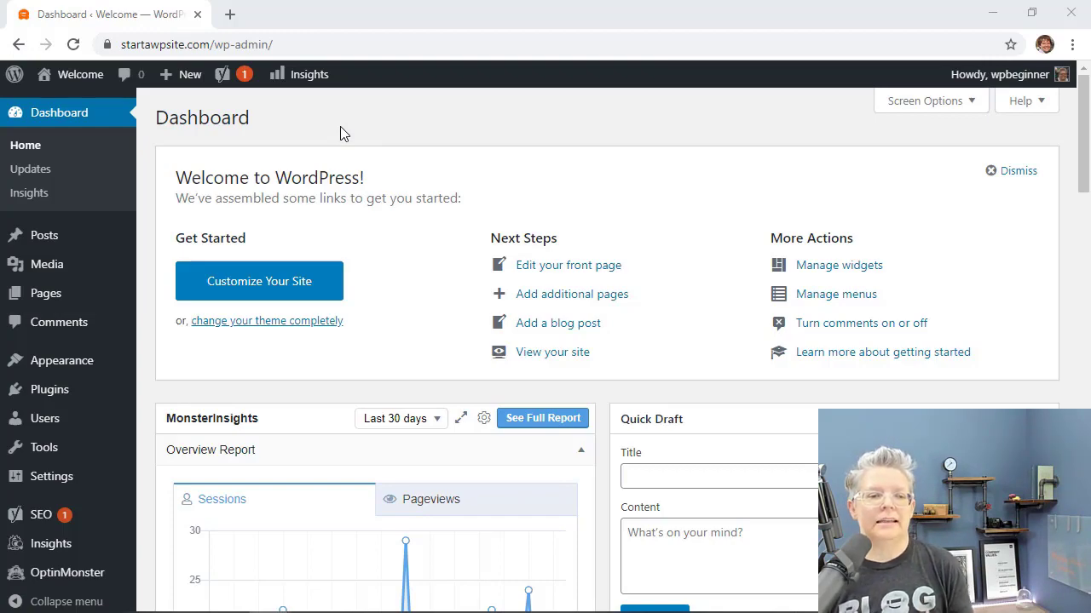
# - Open the Formidable Forms website in a new browser tab and go to its home page
pyautogui.click(230, 14)
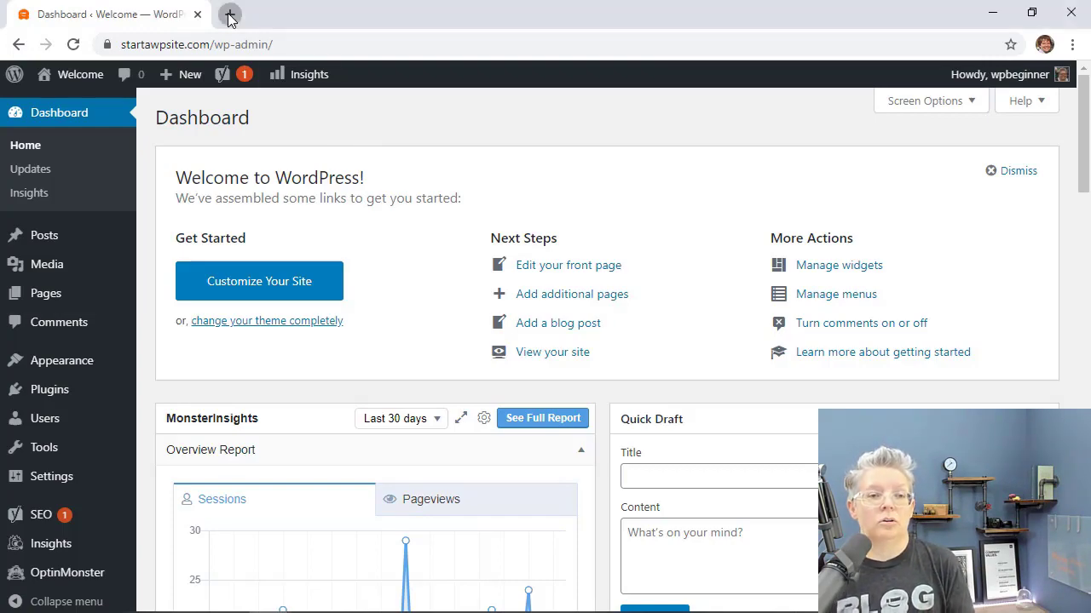
pyautogui.write('form')
pyautogui.press('Return')
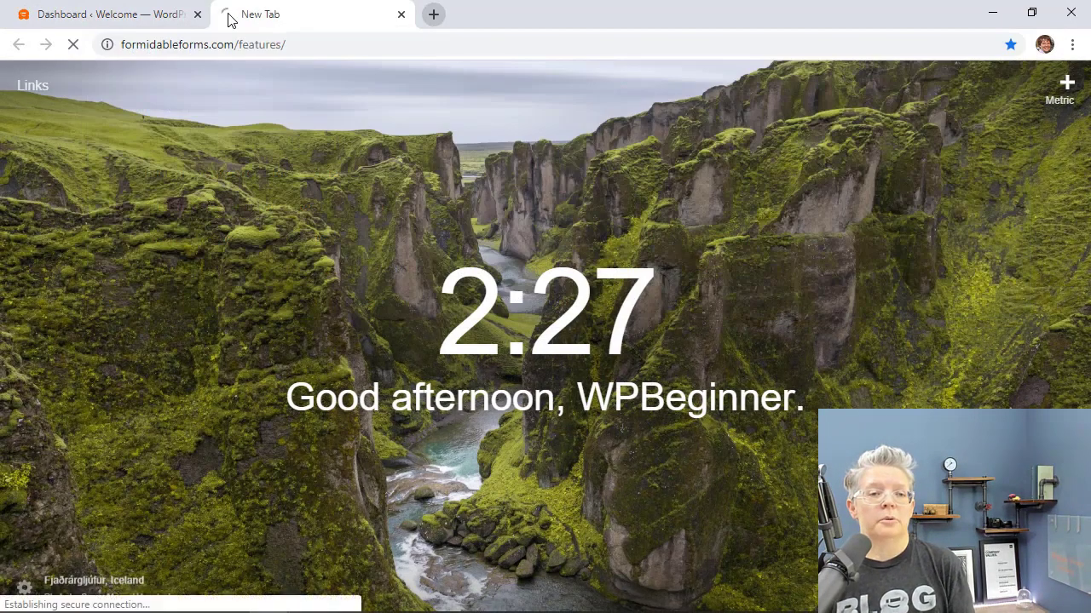
pyautogui.click(201, 117)
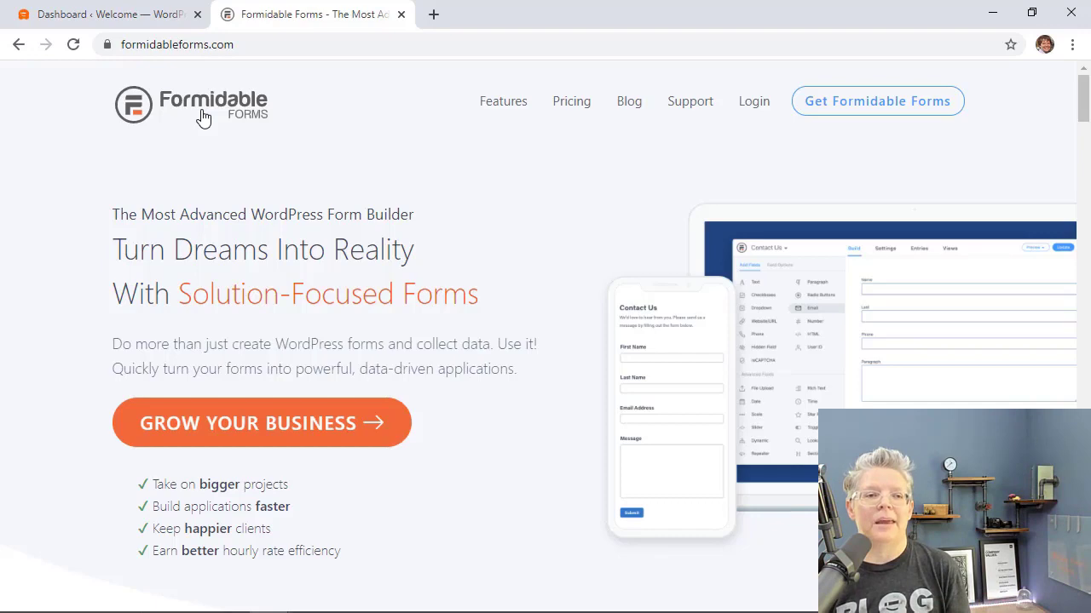
pyautogui.click(98, 10)
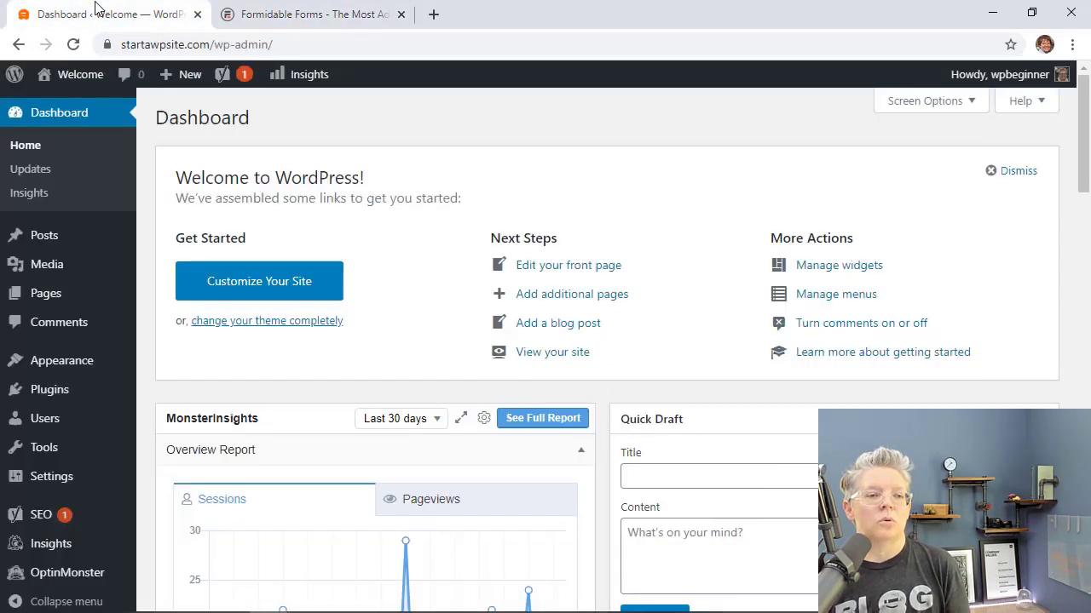
pyautogui.click(319, 9)
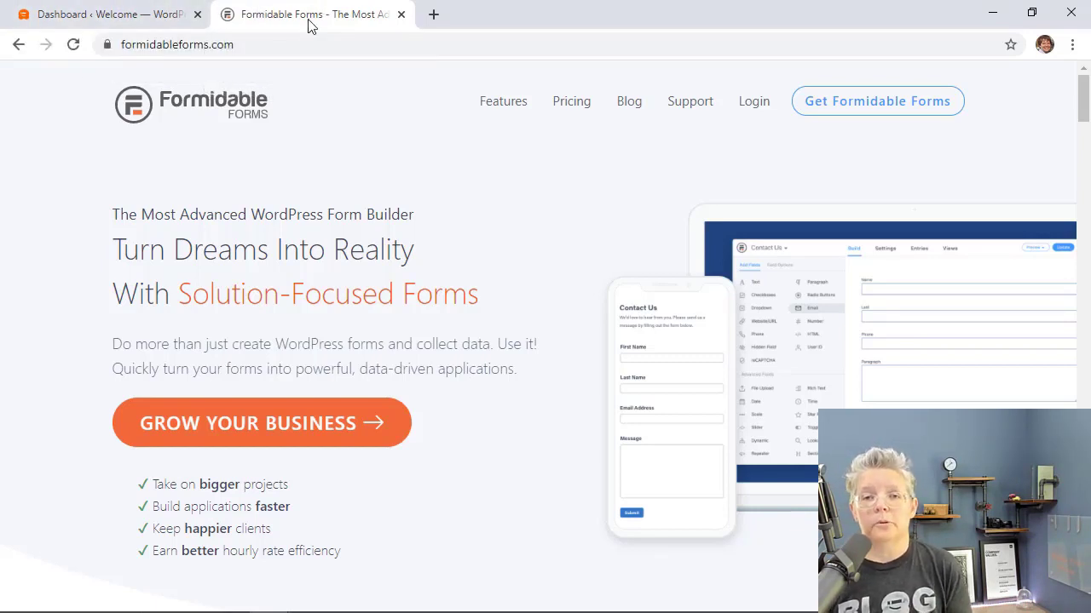
# - Return to the WordPress dashboard and open the upload form for adding a new plugin
pyautogui.click(124, 19)
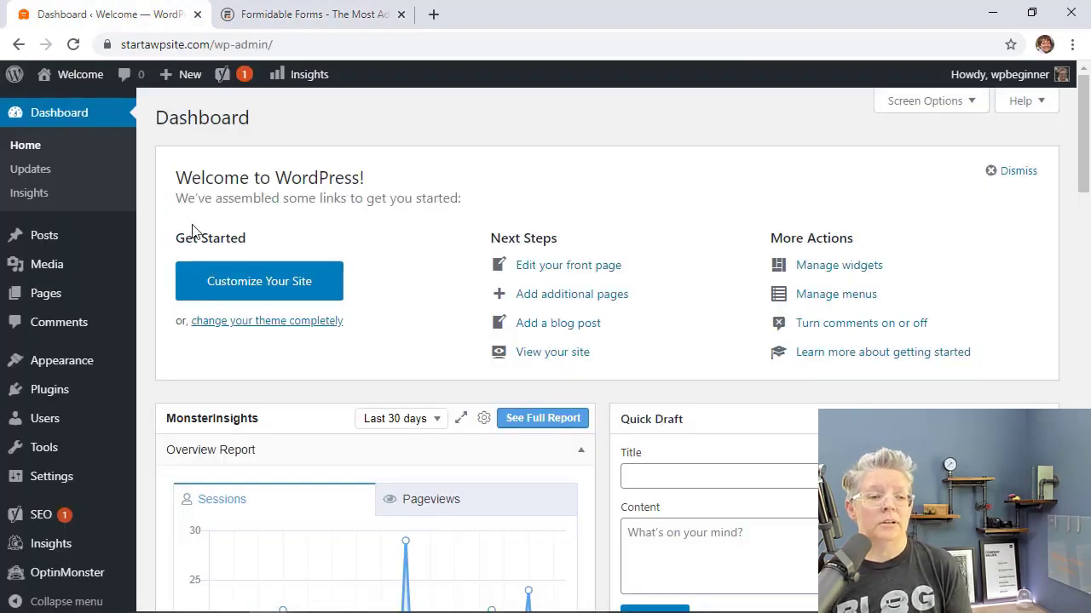
pyautogui.moveTo(45, 399)
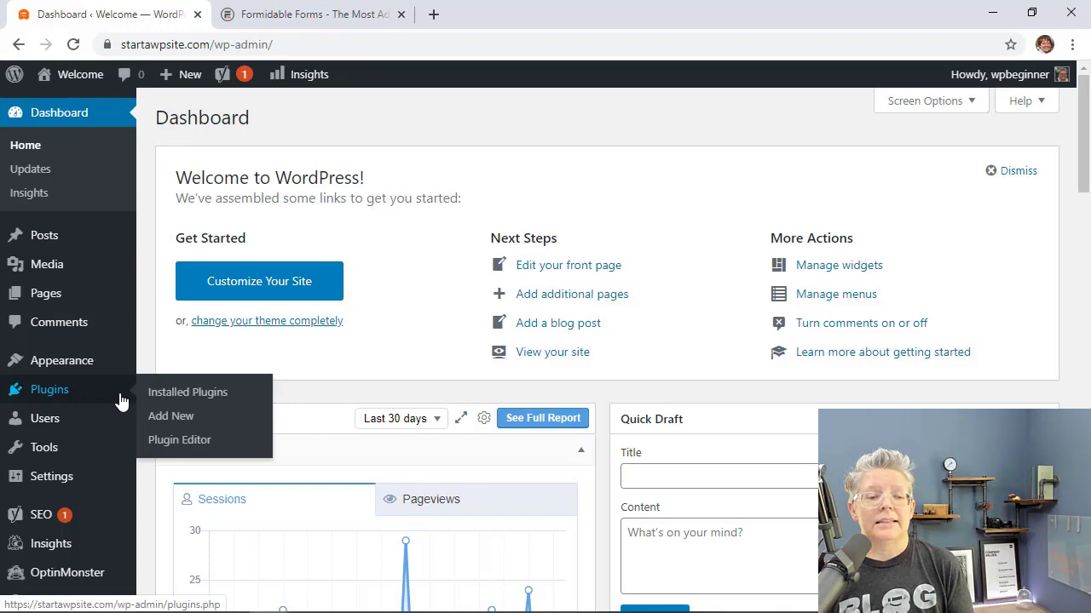
pyautogui.click(168, 415)
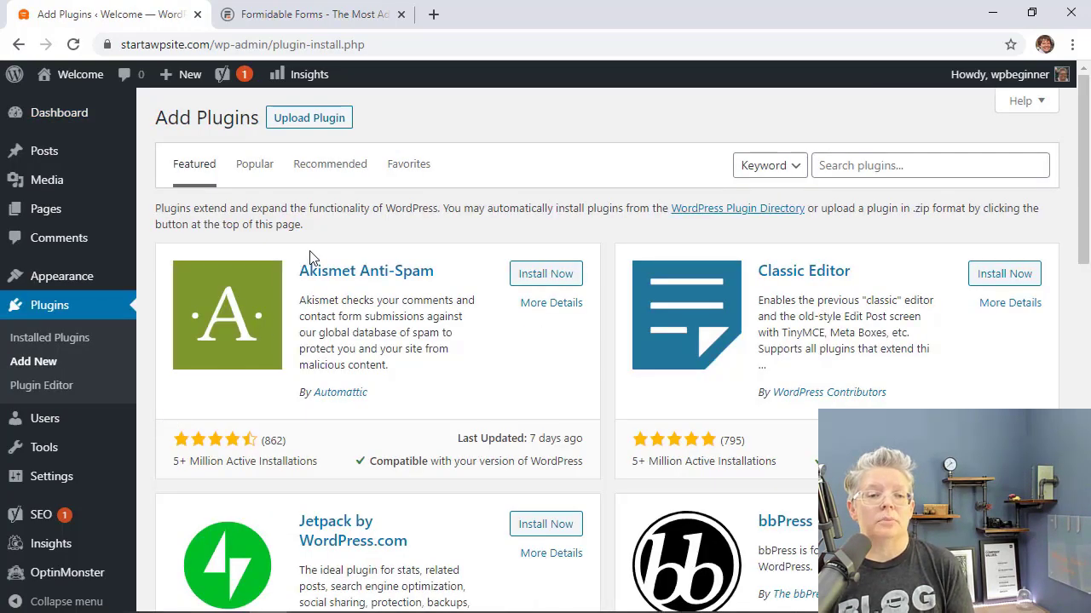
pyautogui.click(310, 119)
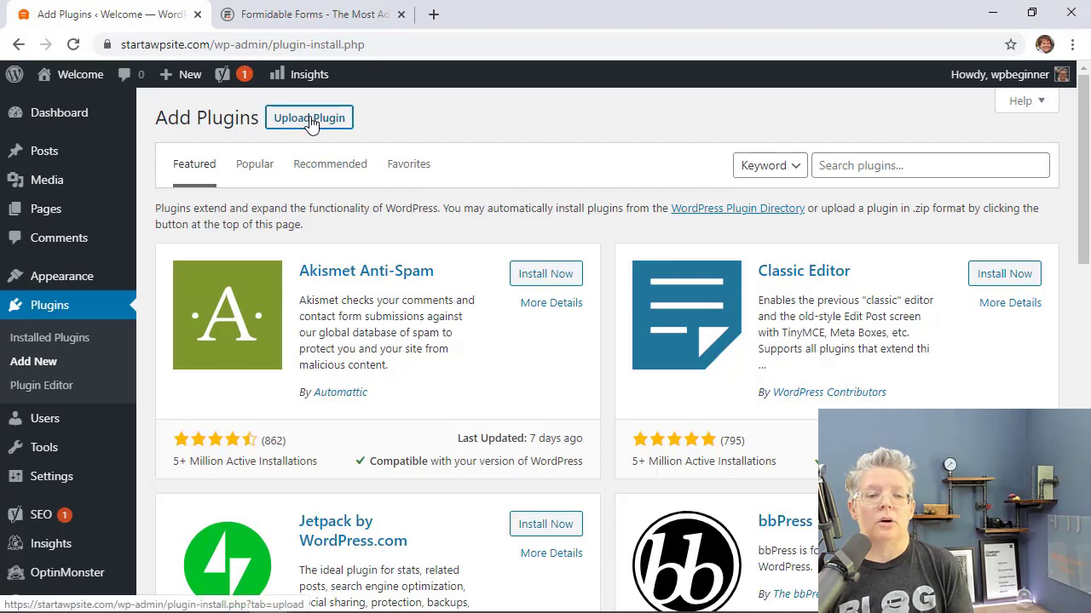
# - Install the plugin from formidable-pro-4.04.01.zip in the Documents folder and activate it
pyautogui.click(458, 271)
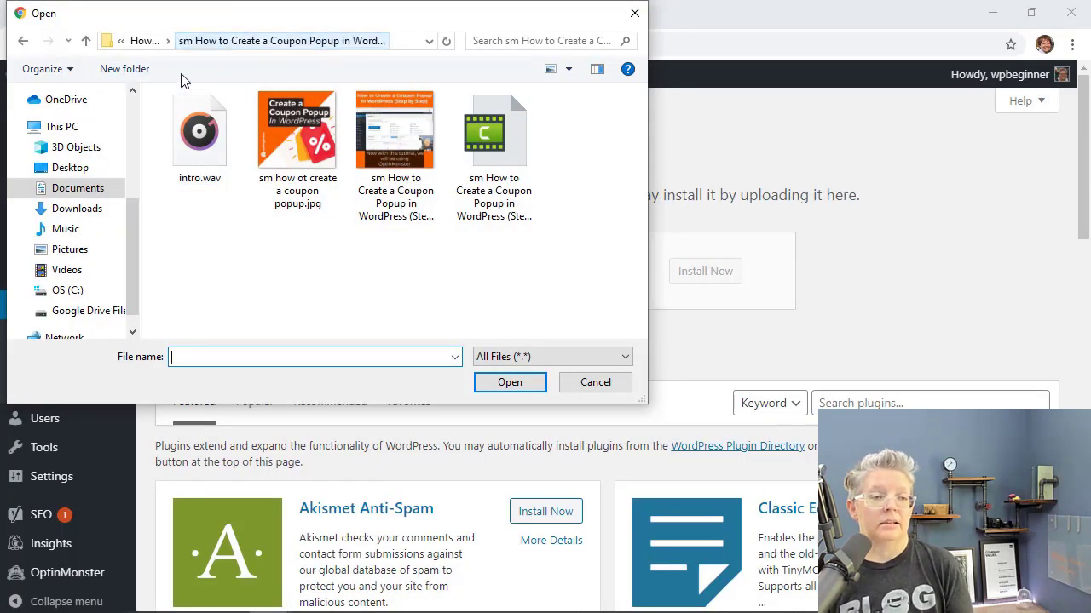
pyautogui.click(72, 188)
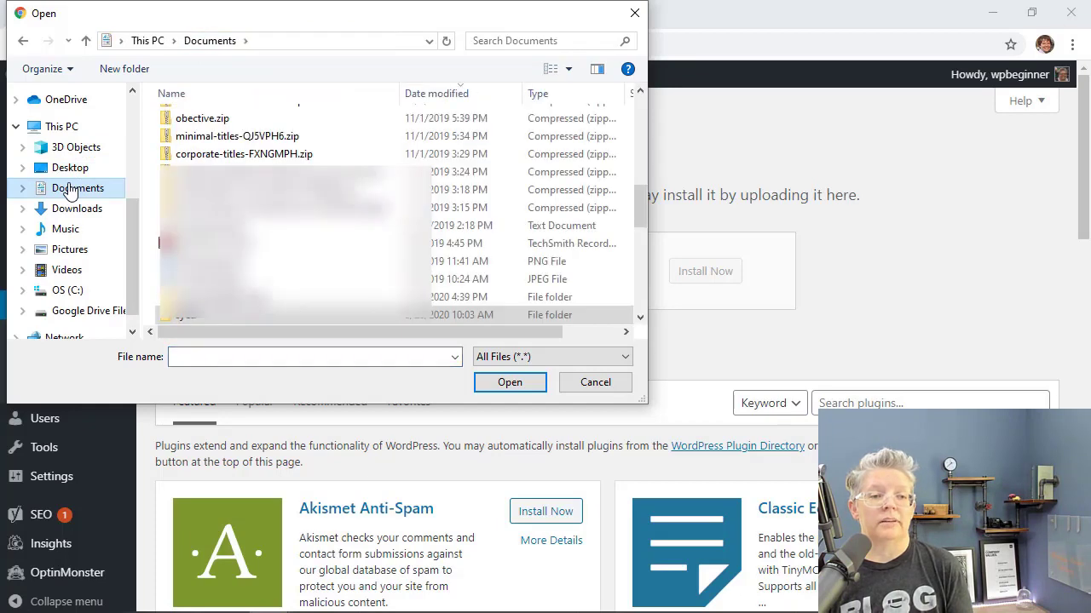
pyautogui.click(215, 157)
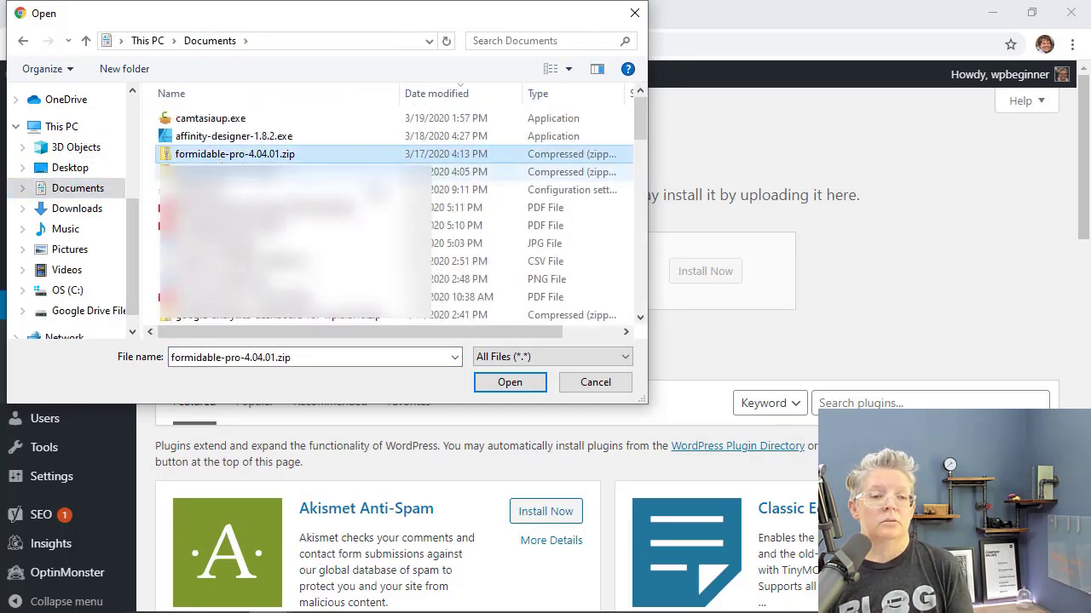
pyautogui.click(503, 384)
pyautogui.click(503, 383)
pyautogui.click(706, 271)
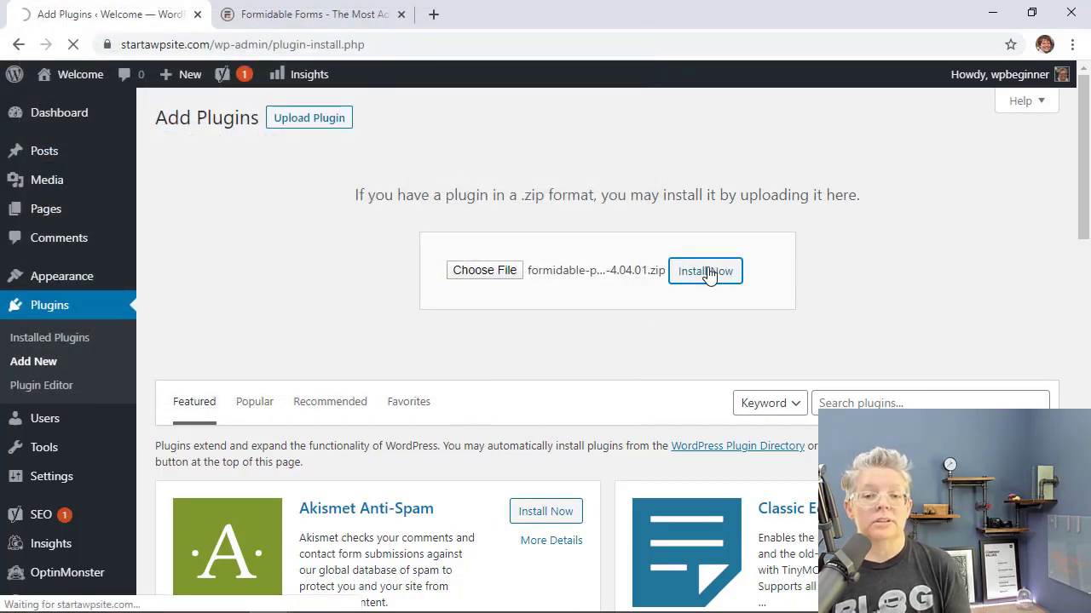
pyautogui.click(202, 241)
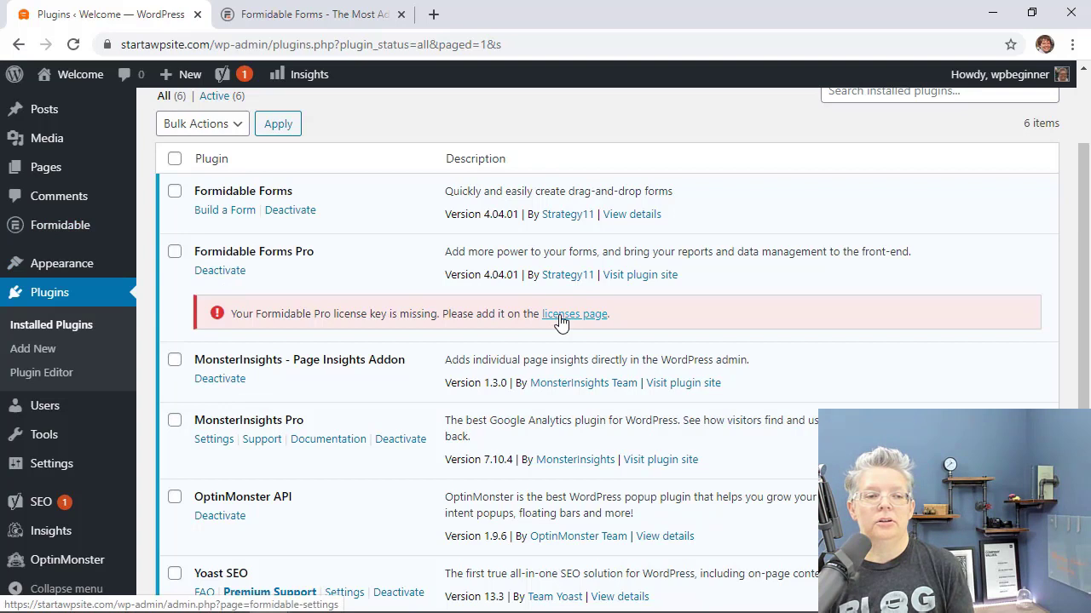
# - Open the Formidable licenses page and connect the account to activate the Pro license
pyautogui.moveTo(43, 220)
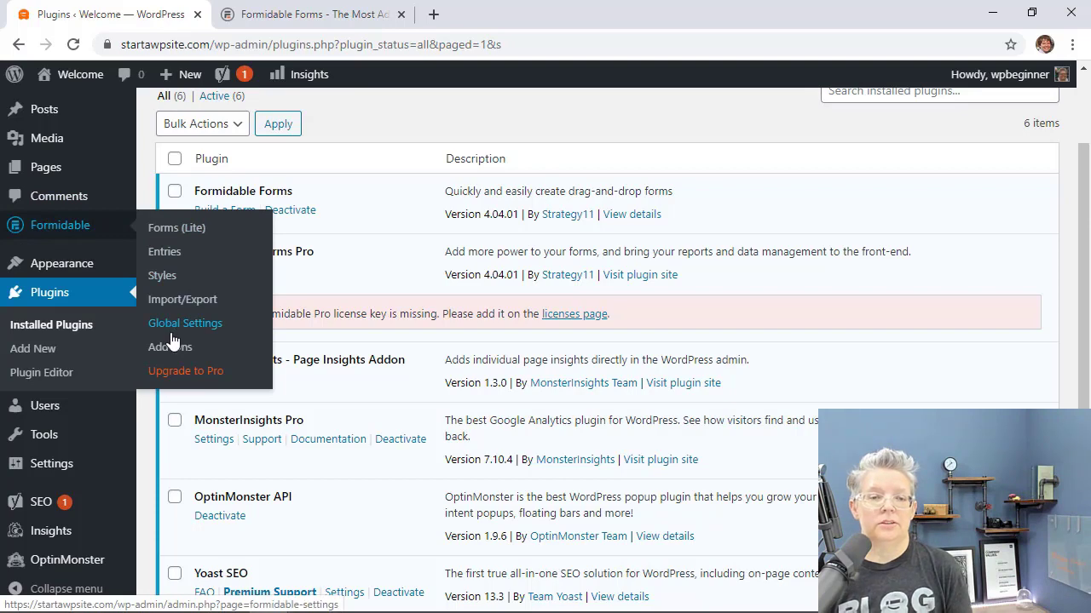
pyautogui.click(574, 315)
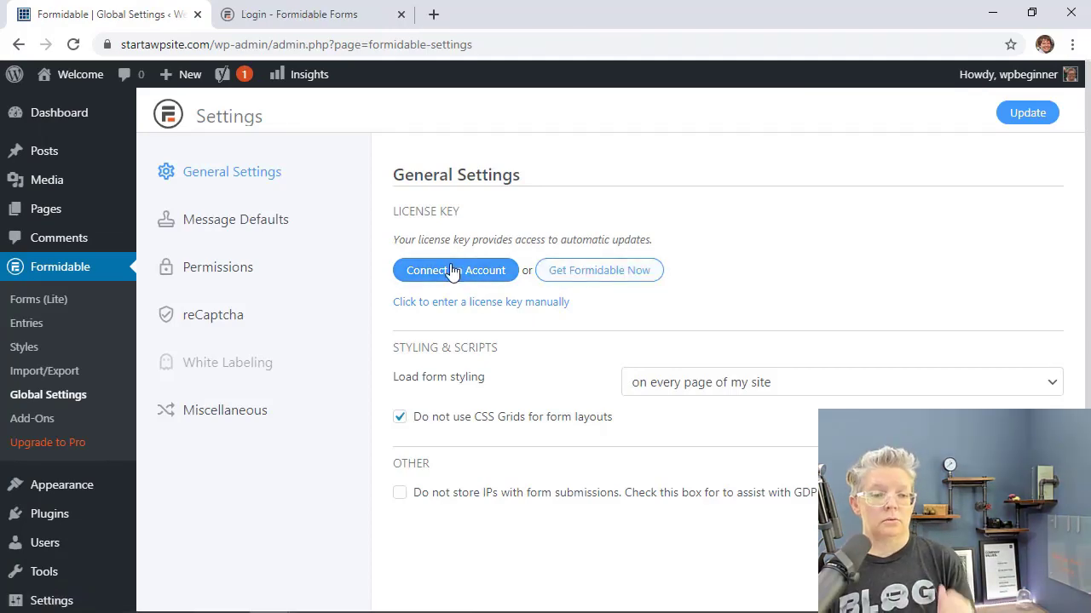
pyautogui.click(441, 279)
pyautogui.click(190, 396)
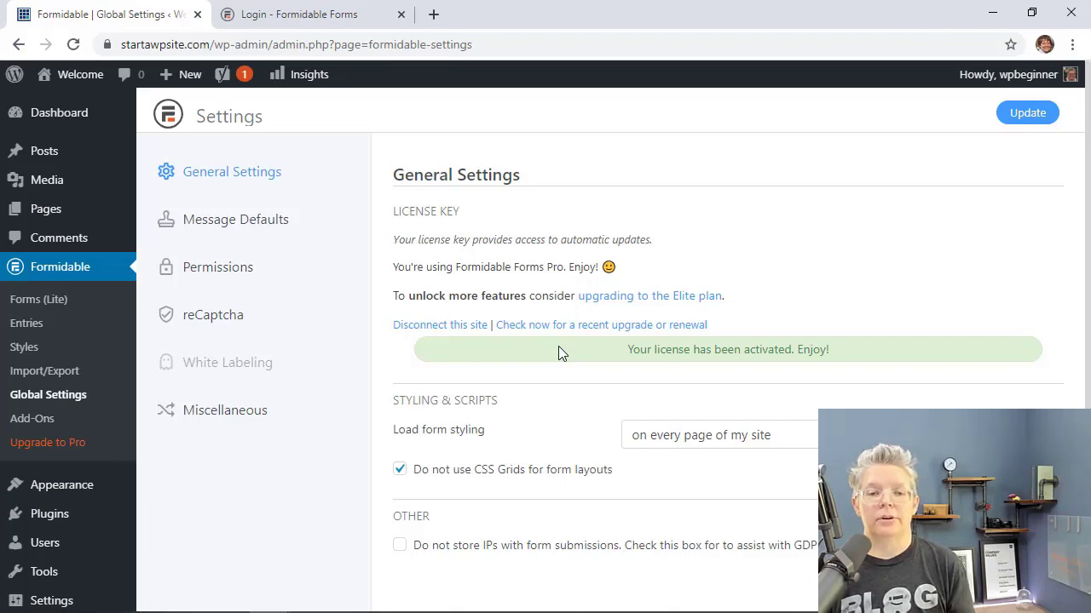
# - Start a new Formidable form from the Contact Us premium template
pyautogui.click(25, 302)
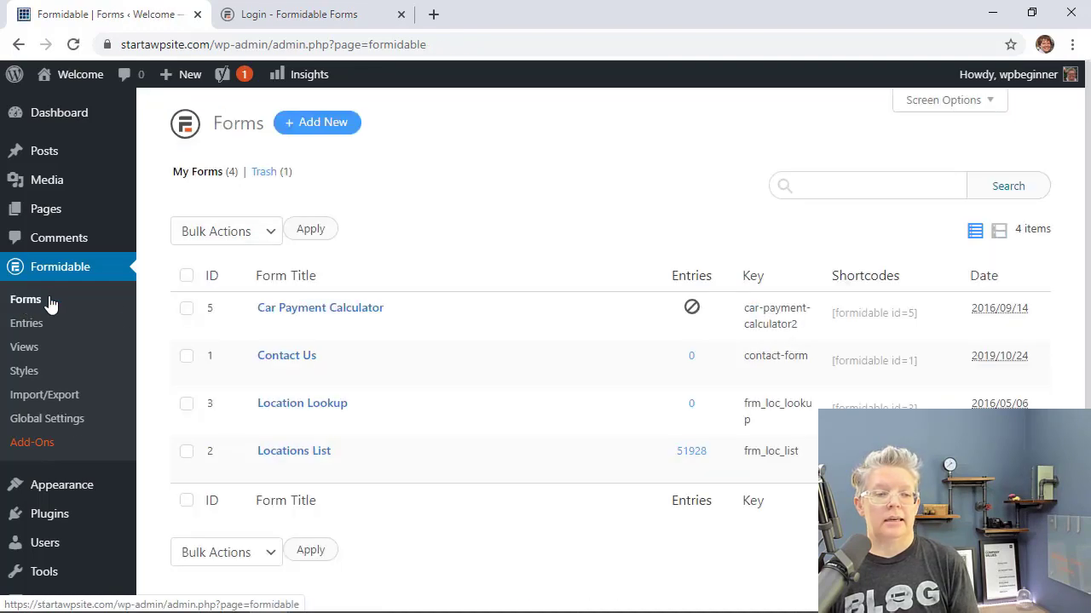
pyautogui.click(312, 133)
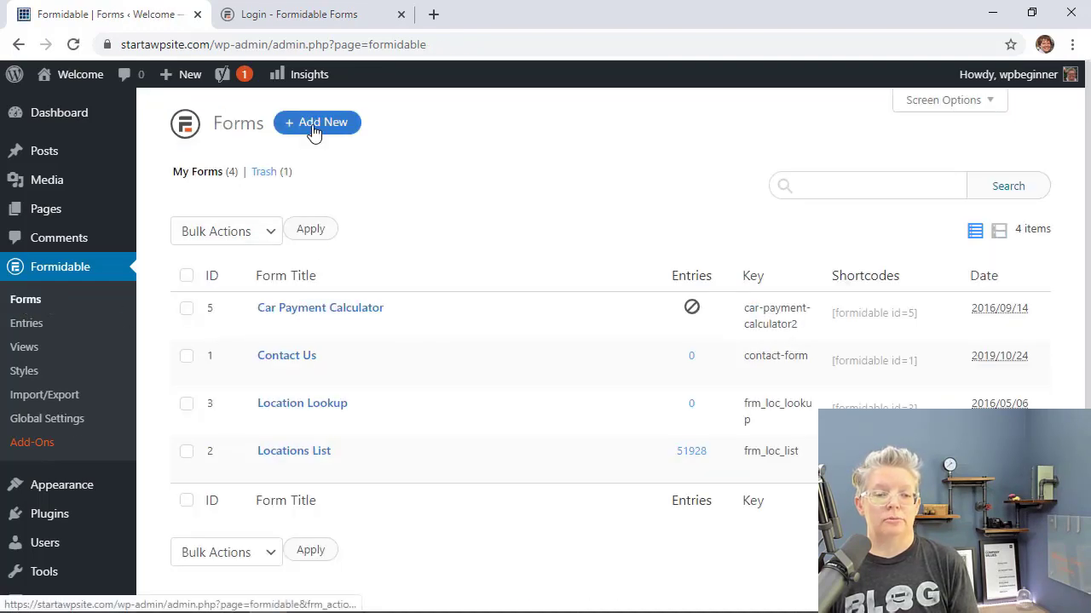
pyautogui.scroll(5, 469, 303)
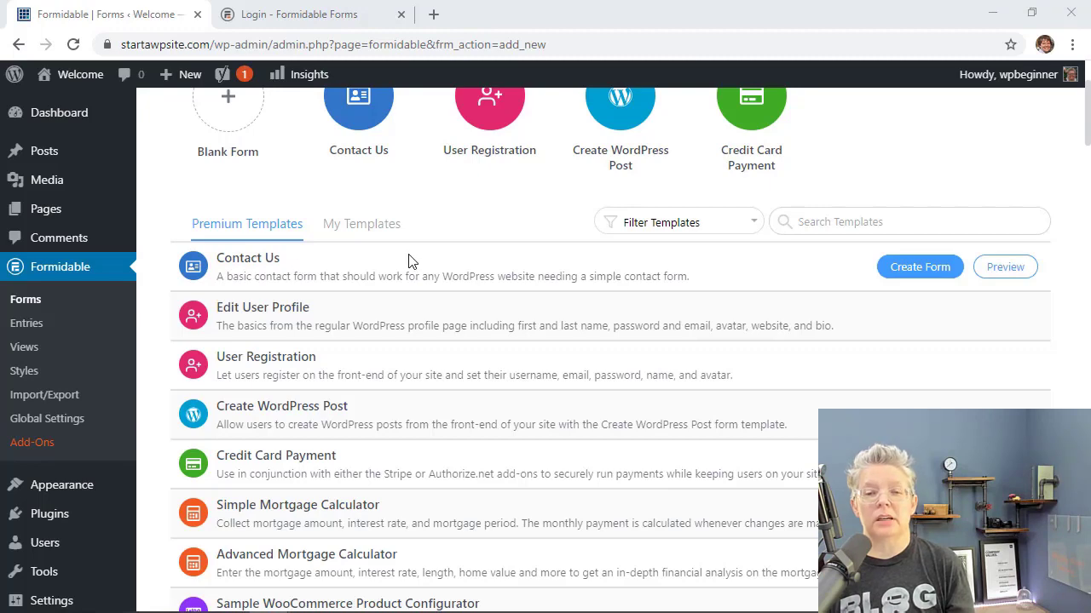
pyautogui.click(908, 267)
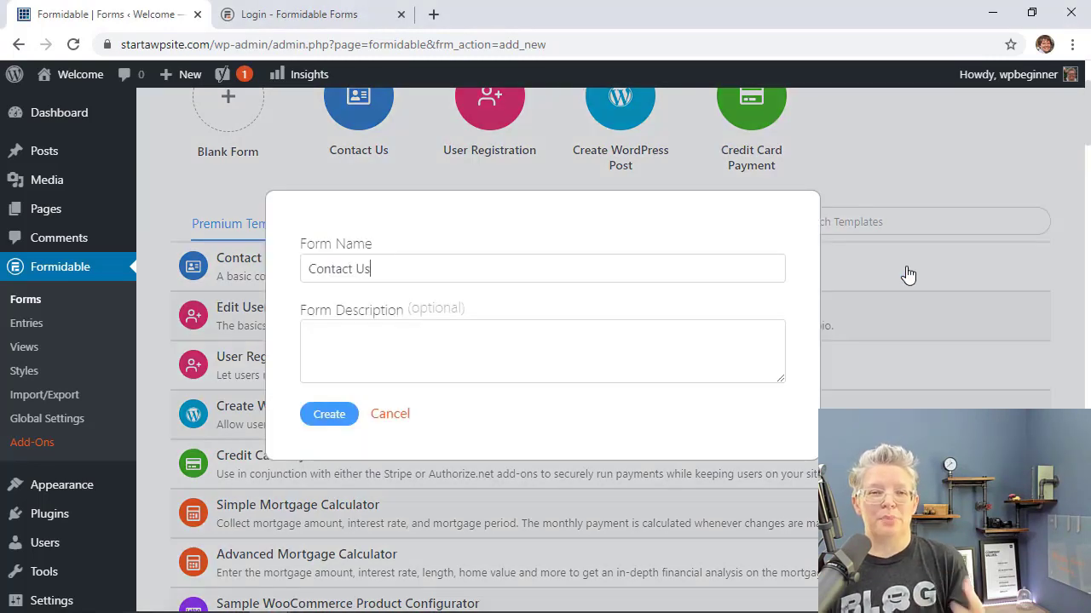
# - Name the new form "Add Restaurant" and create it
pyautogui.tripleClick(457, 256)
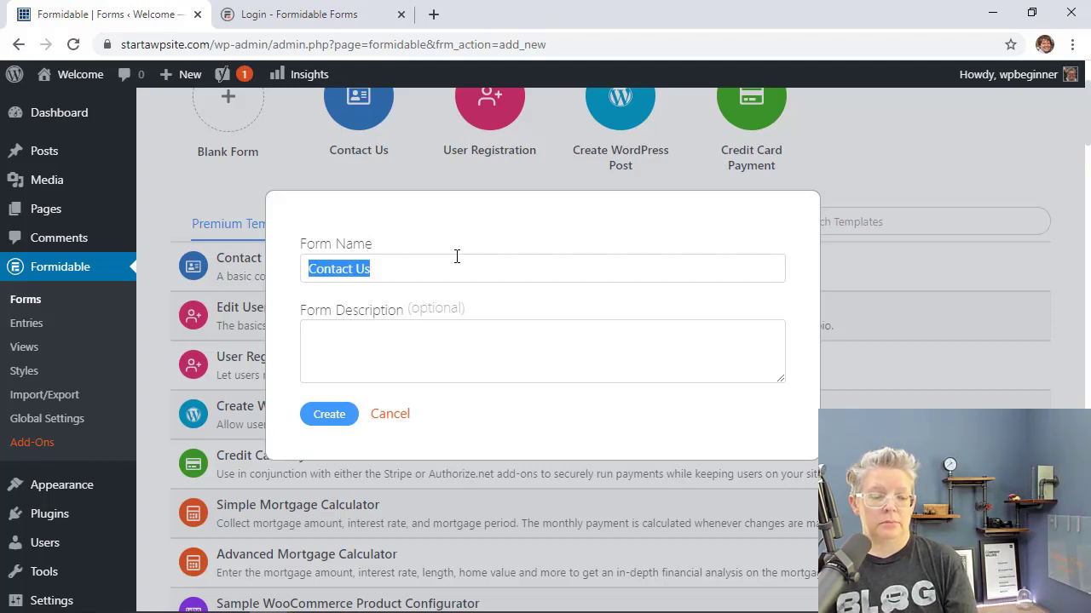
pyautogui.write('Add REs')
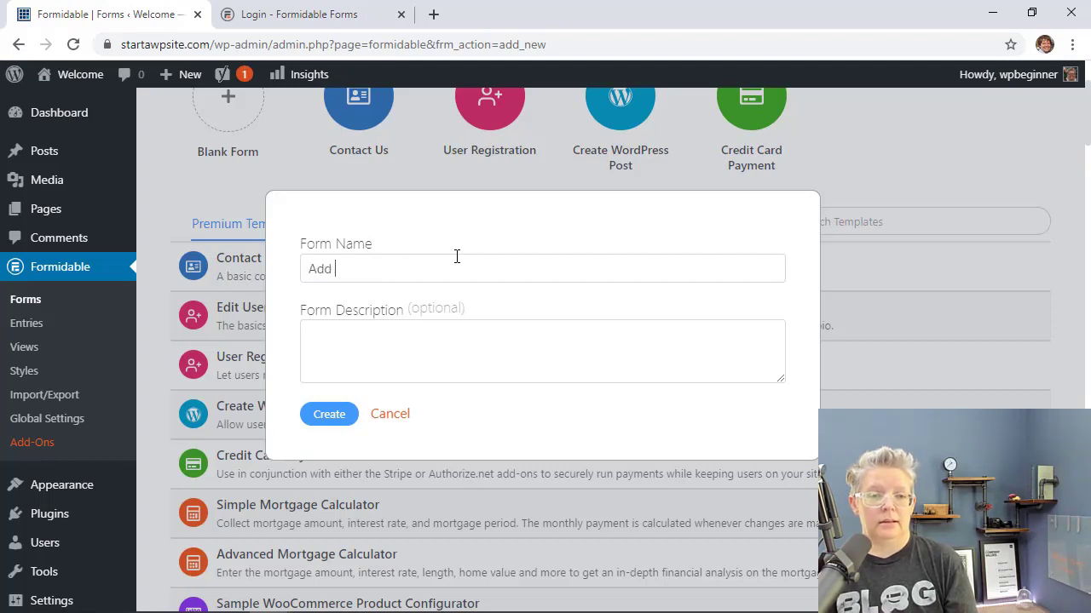
pyautogui.press('BackSpace')
pyautogui.press('BackSpace')
pyautogui.write('estua')
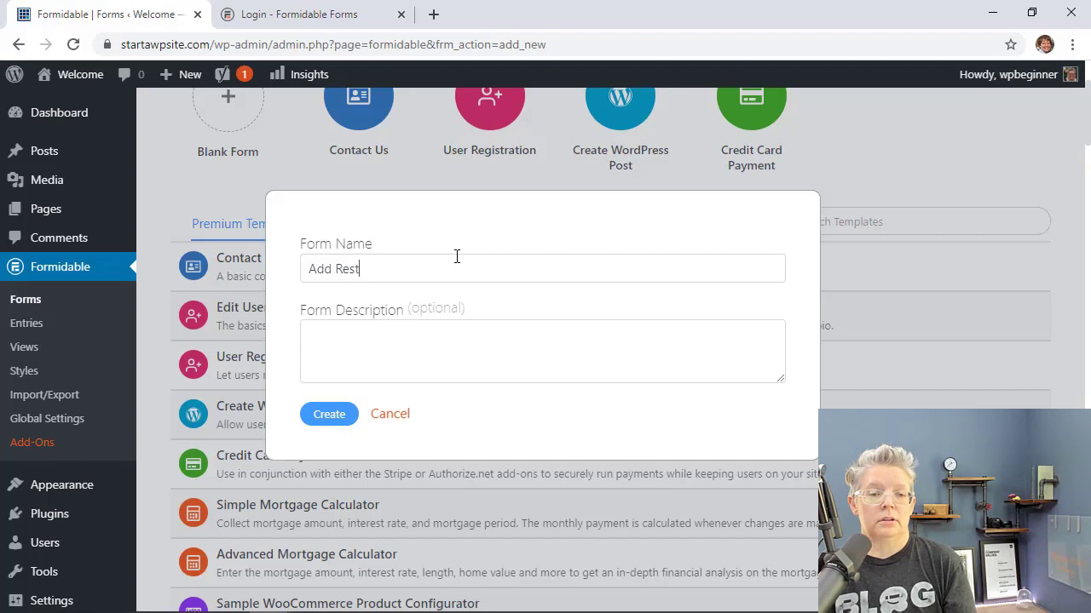
pyautogui.press('BackSpace')
pyautogui.press('BackSpace')
pyautogui.write('aurant')
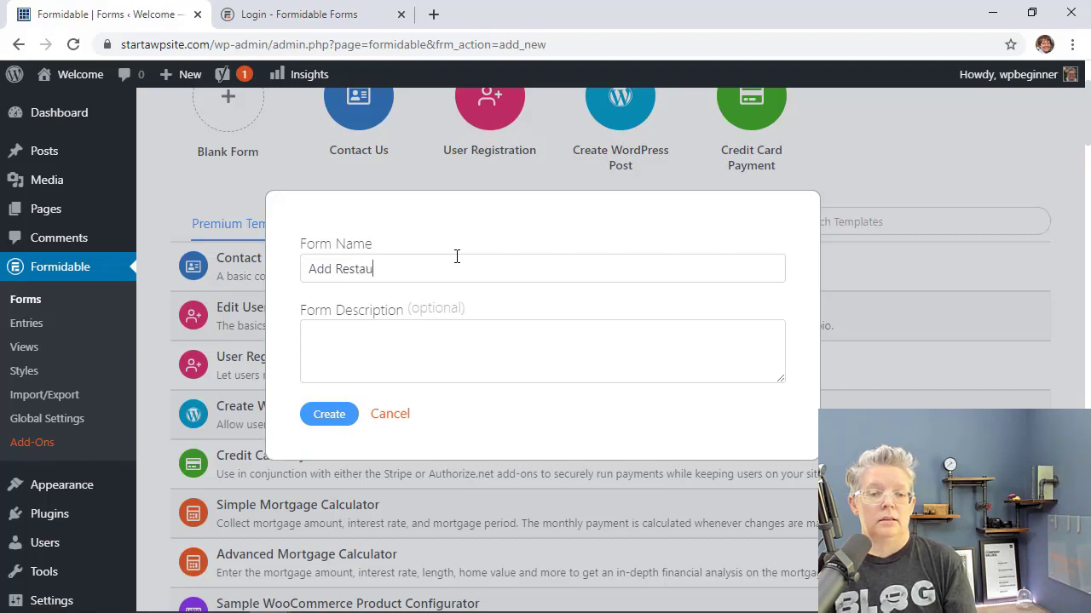
pyautogui.click(329, 414)
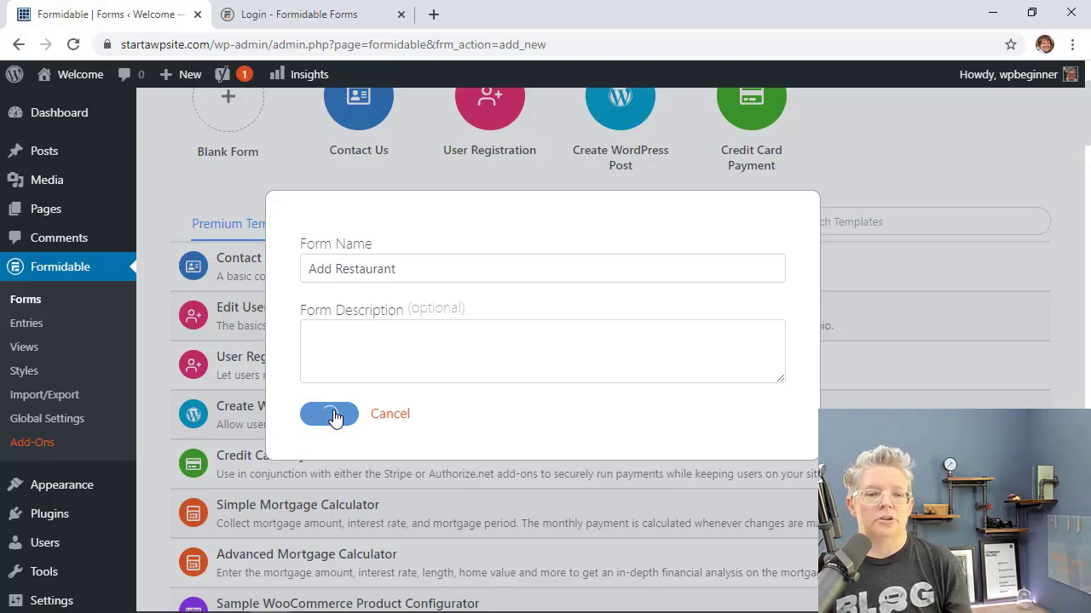
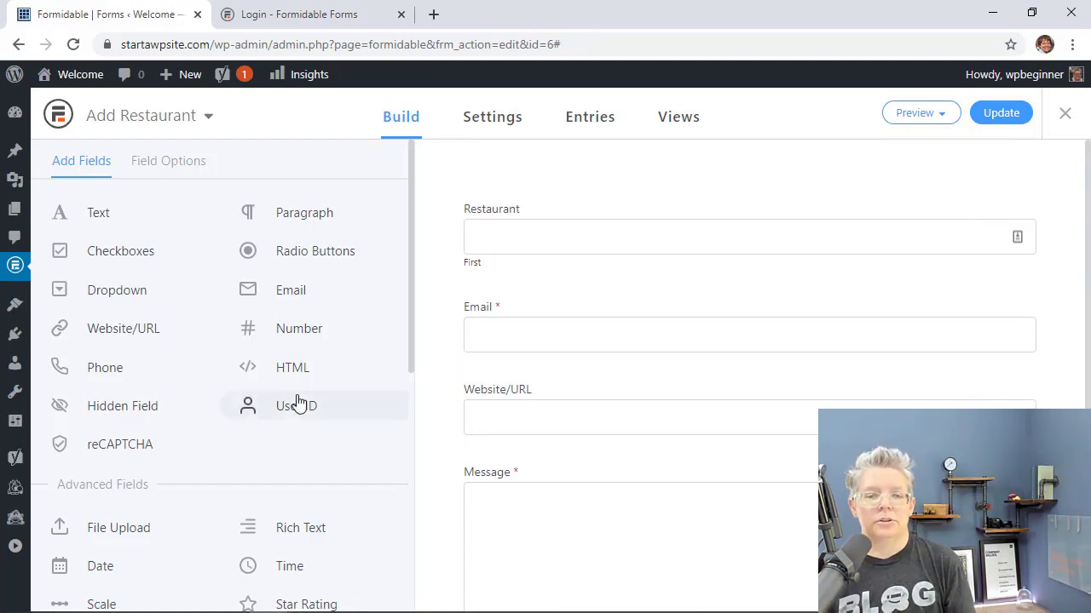
# - Add a second Website/URL field directly above the Message field and set its label to "Giftcard Link"
pyautogui.click(136, 326)
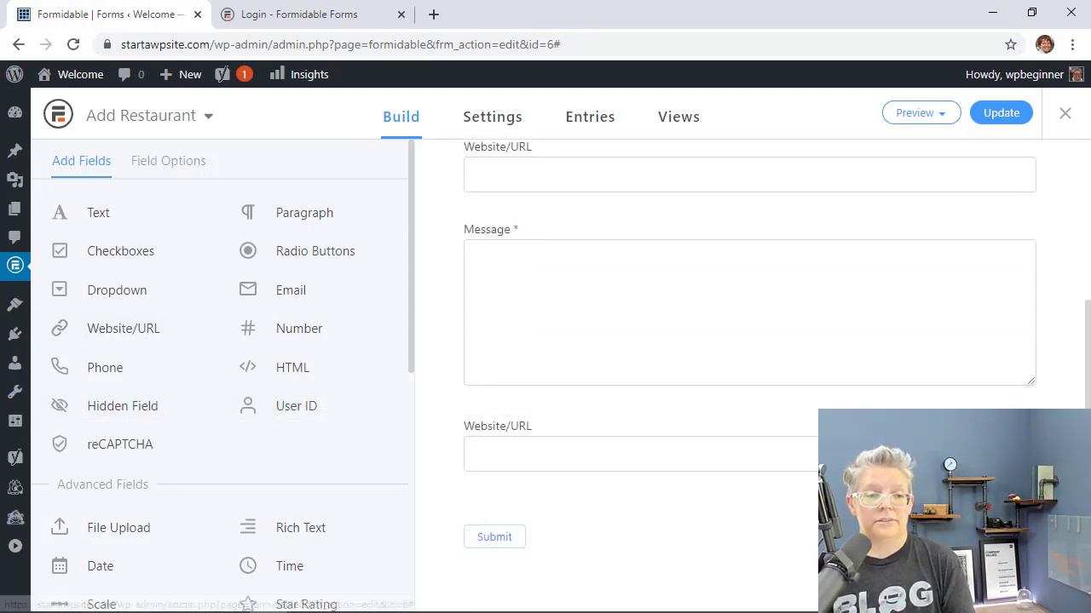
pyautogui.moveTo(1028, 426); pyautogui.dragTo(1007, 244)
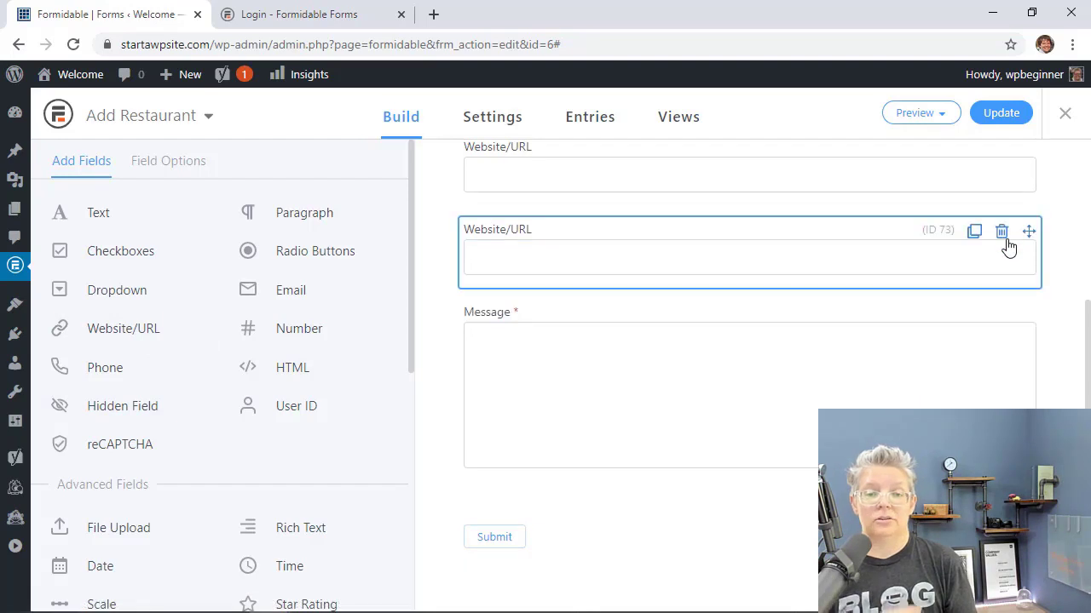
pyautogui.click(516, 243)
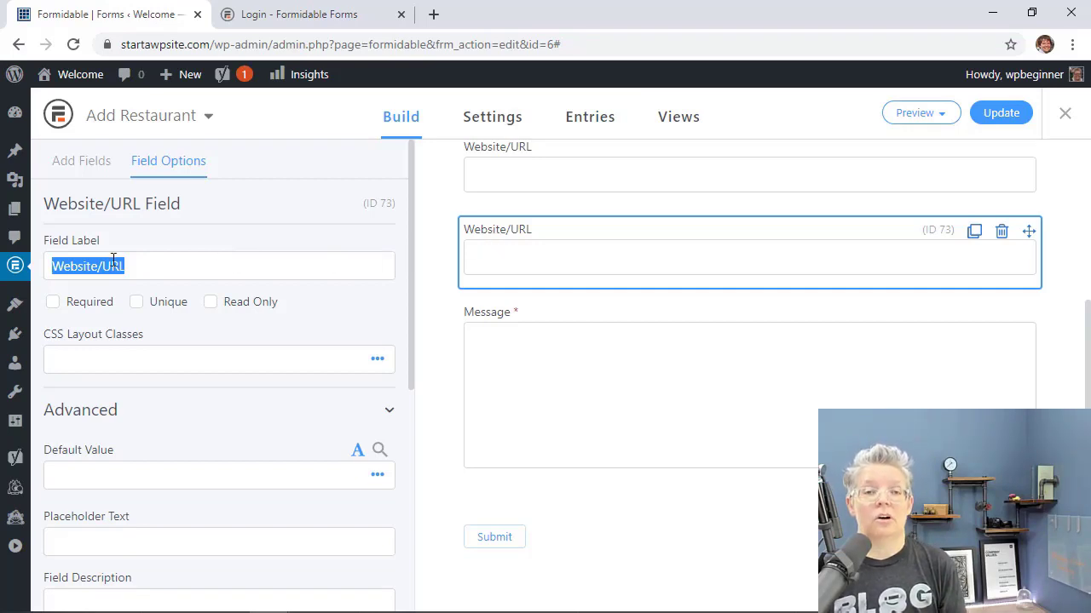
pyautogui.write('Gift')
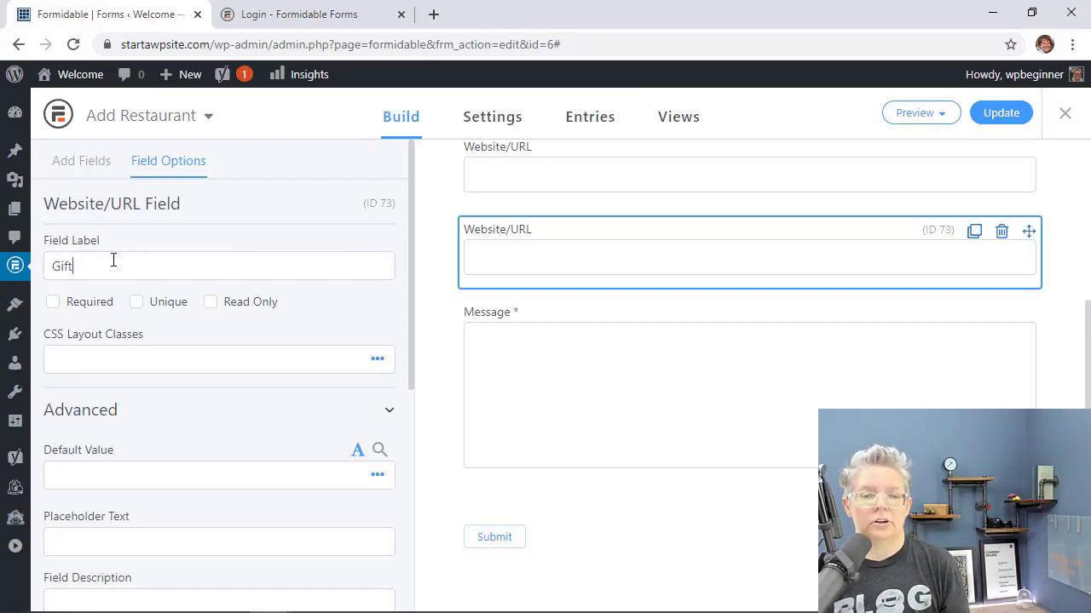
pyautogui.write('card URL')
pyautogui.press('BackSpace')
pyautogui.press('BackSpace')
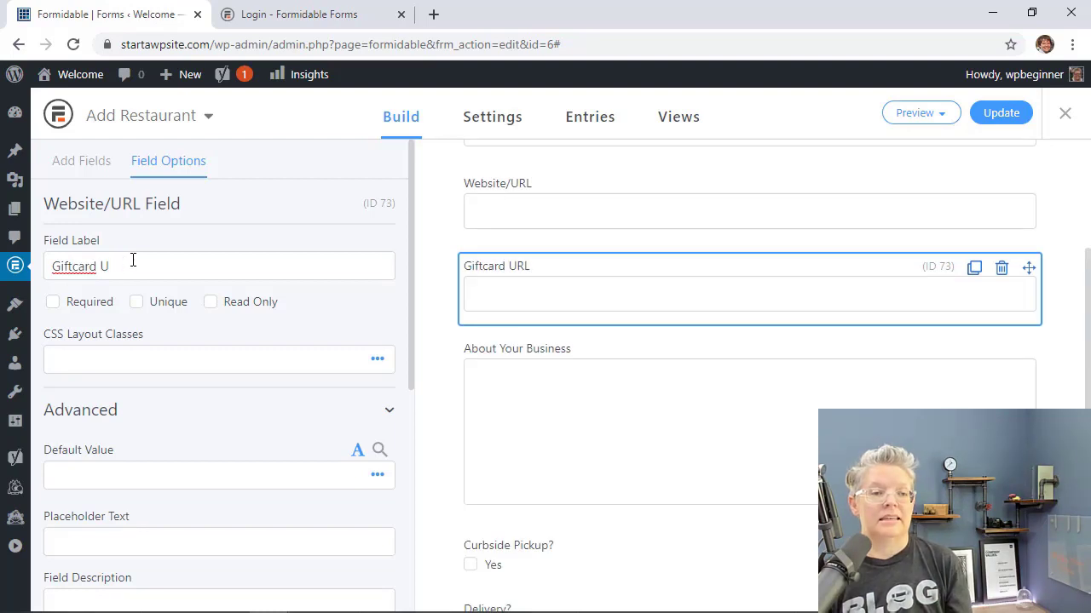
pyautogui.press('BackSpace')
pyautogui.write('L')
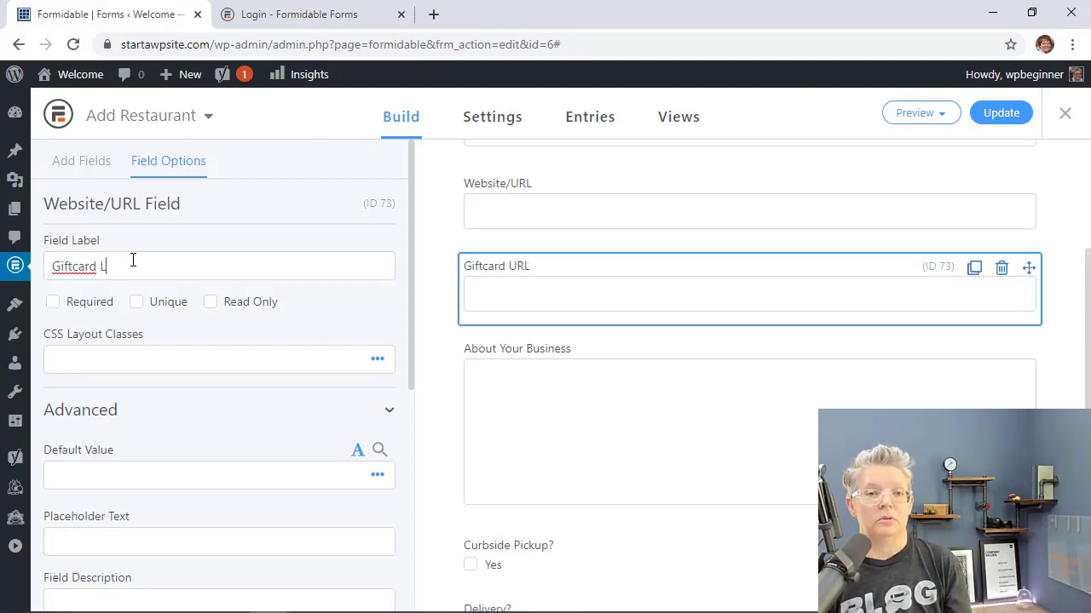
pyautogui.write('ink/')
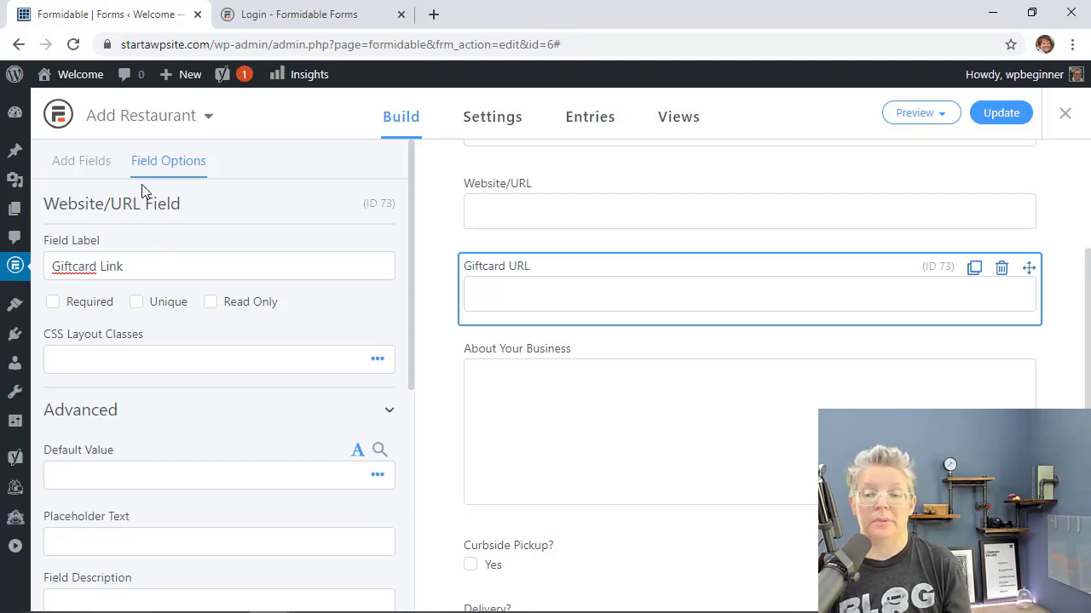
# - Add a Phone field between Giftcard Link and About Your Business and label it "Phone if They Need to Call for Giftcard"
pyautogui.click(75, 167)
pyautogui.click(105, 367)
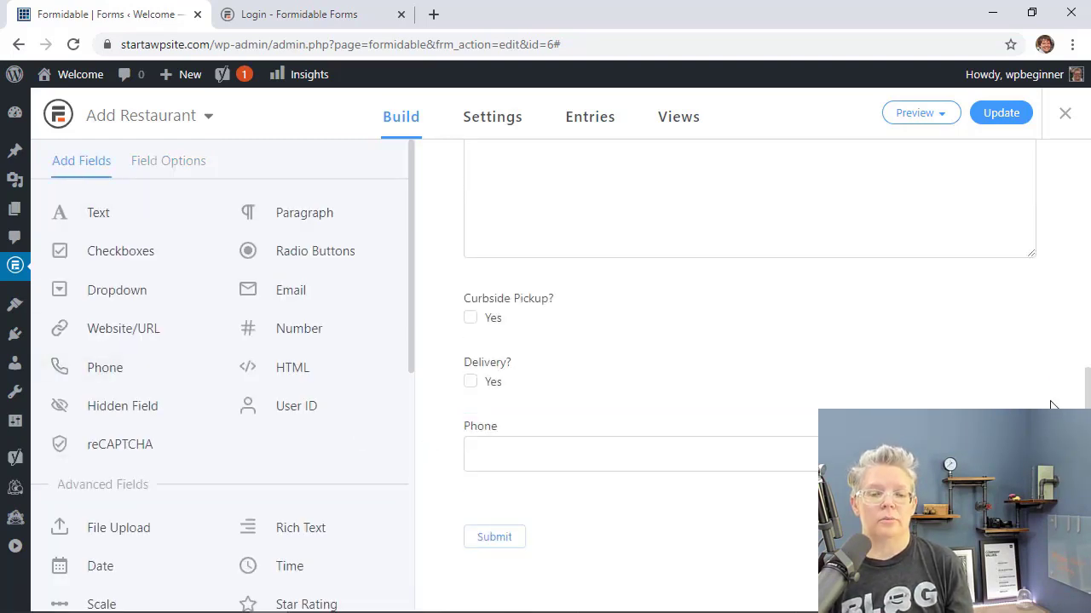
pyautogui.moveTo(1023, 443); pyautogui.dragTo(803, 486)
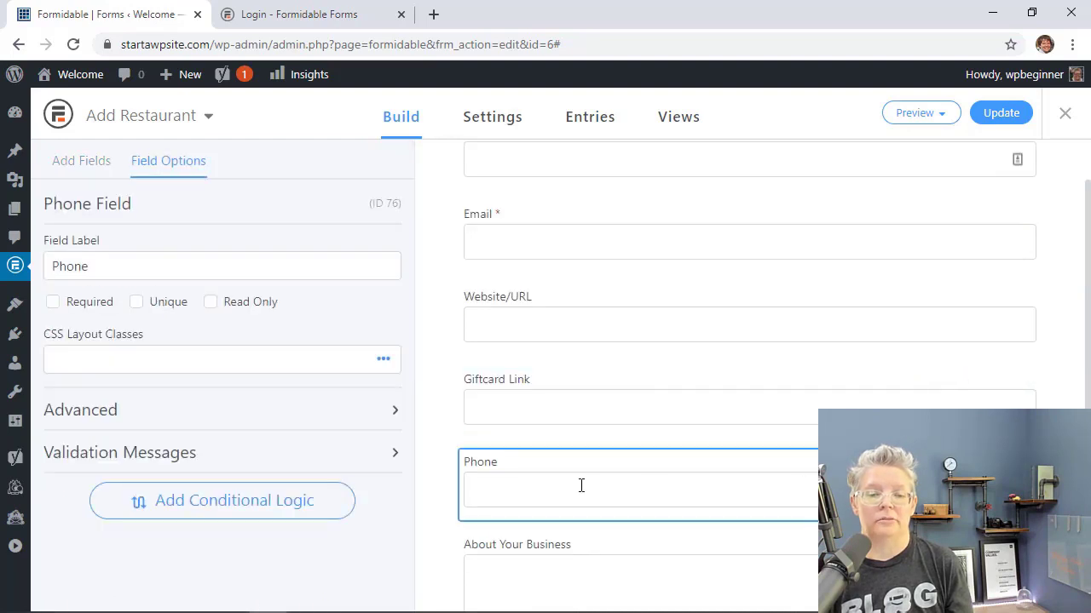
pyautogui.click(123, 265)
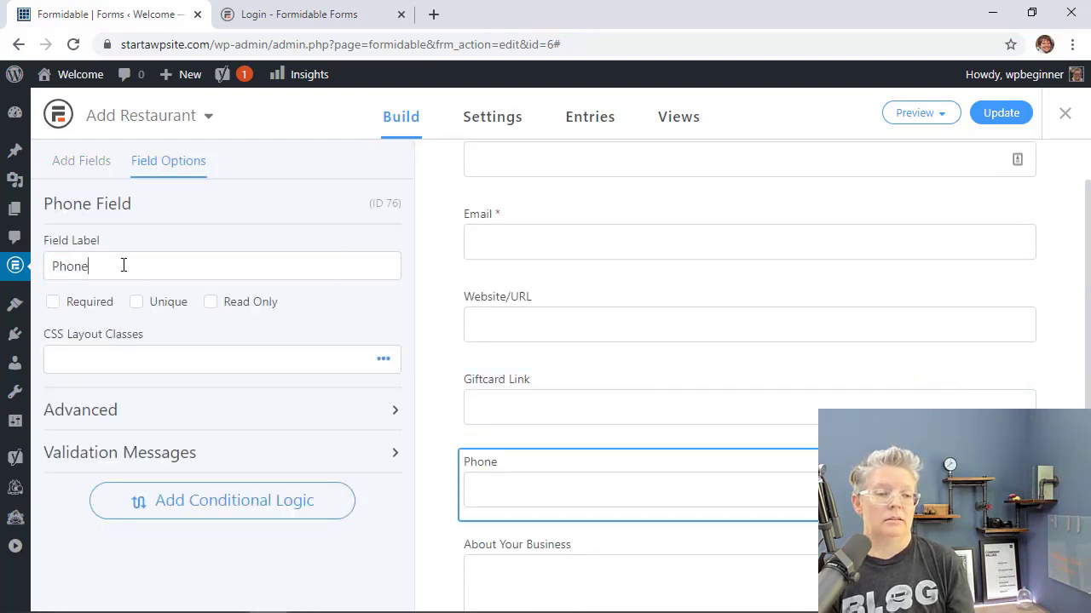
pyautogui.write('if They Need')
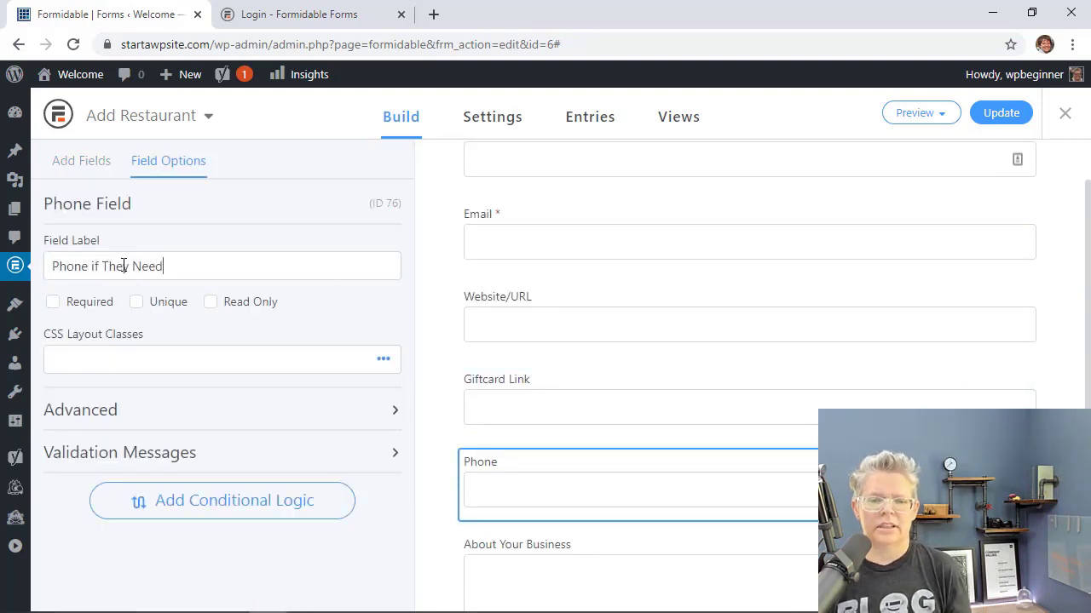
pyautogui.write(' to Call for Giftcard')
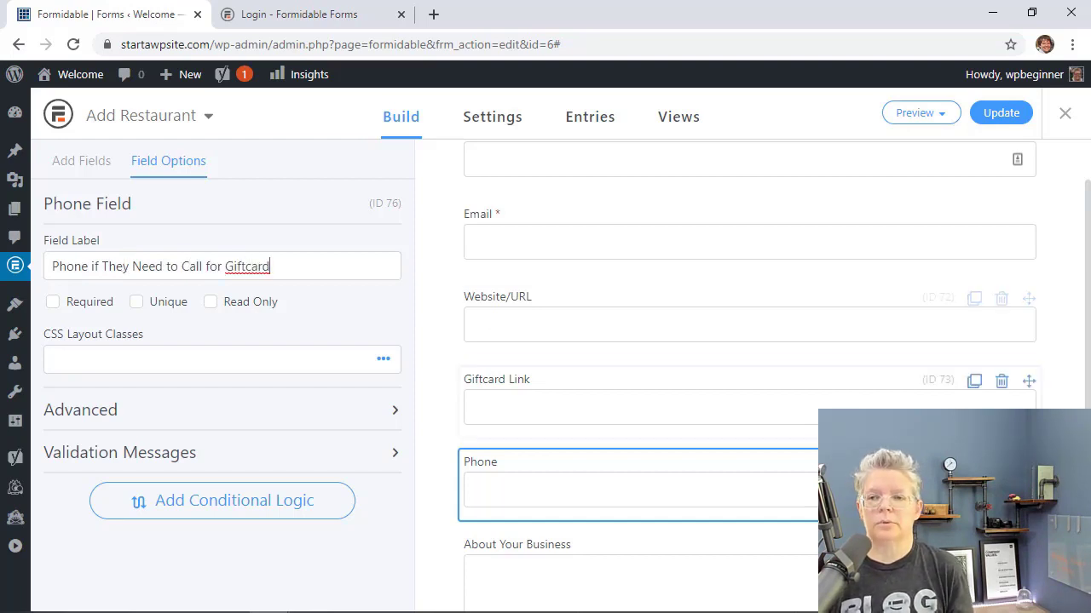
# - Review the field layout, update the Add Restaurant form and open its general settings
pyautogui.scroll(-4, 749, 375)
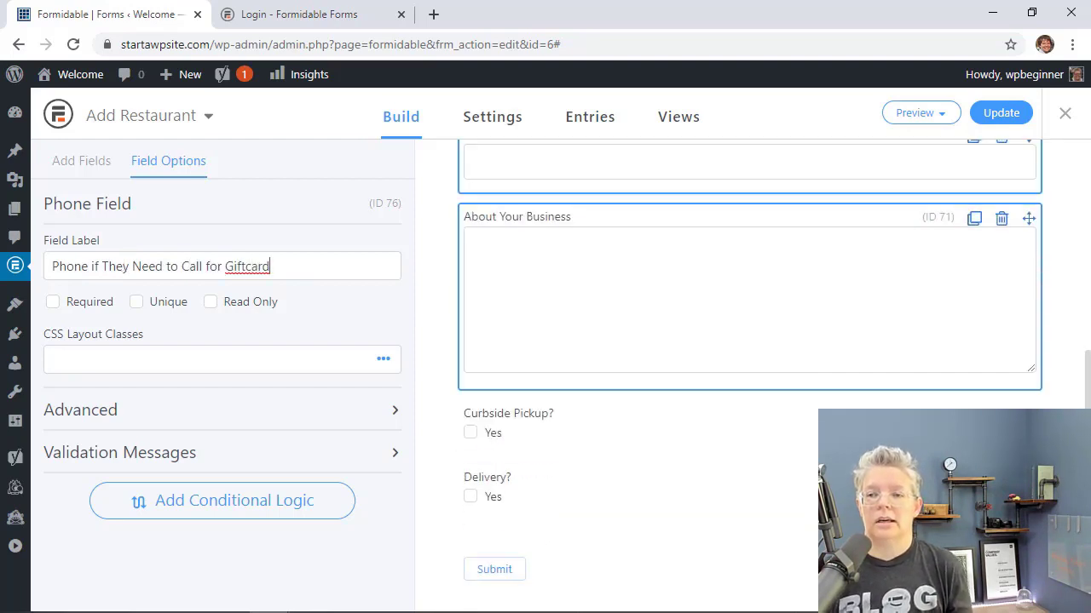
pyautogui.scroll(4, 750, 375)
pyautogui.scroll(2, 750, 375)
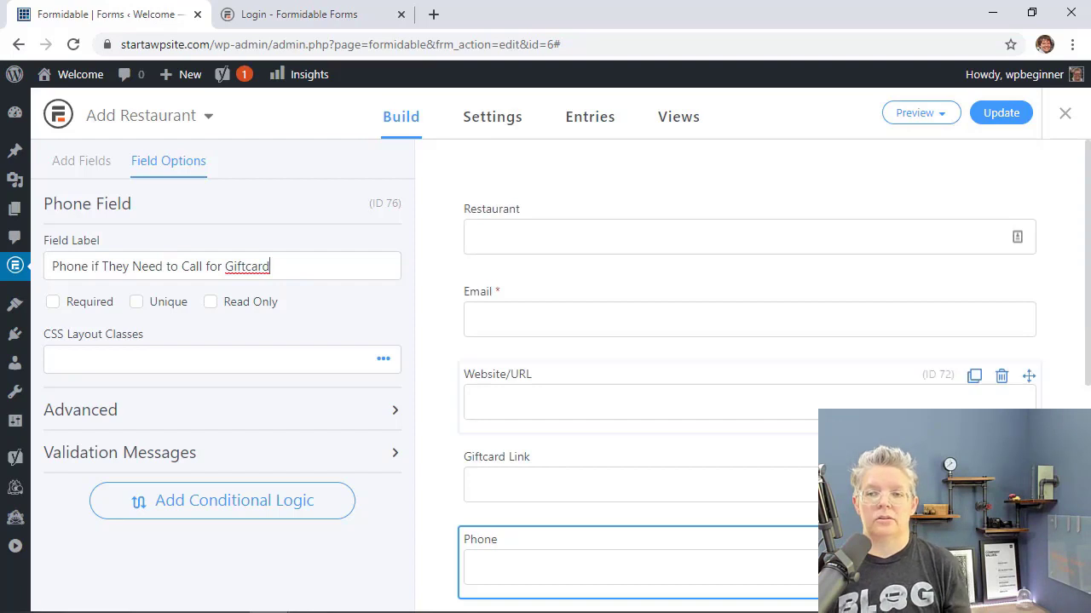
pyautogui.click(1005, 120)
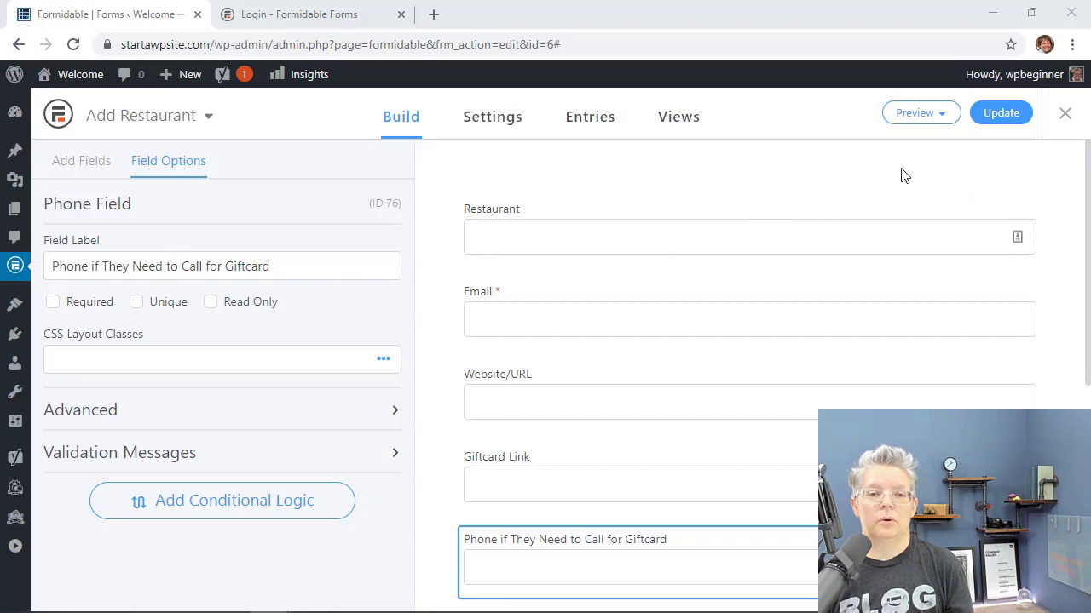
pyautogui.click(490, 117)
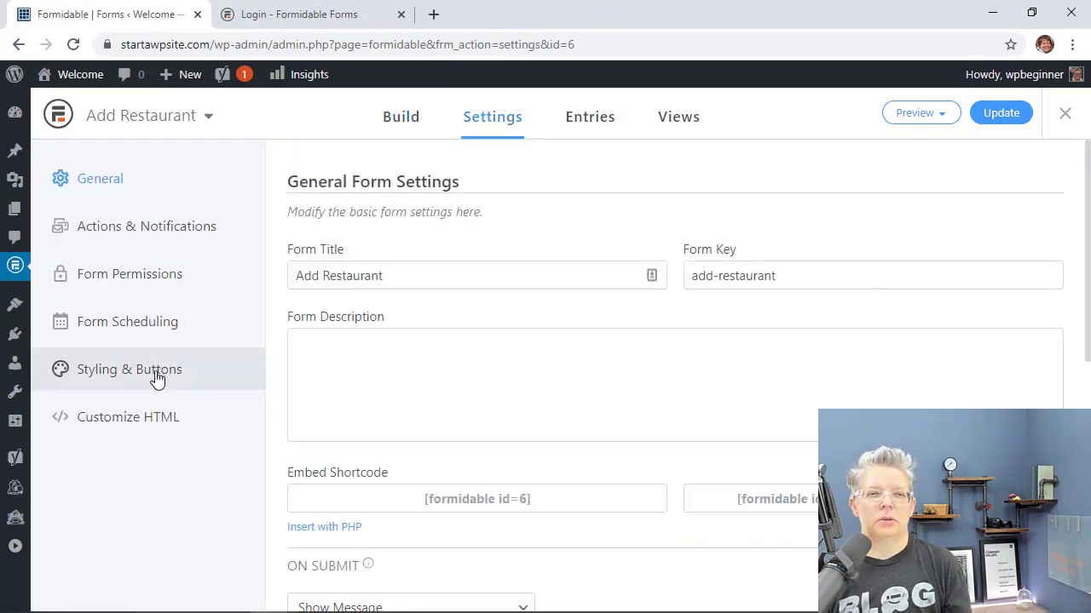
# - Create a new WordPress page titled "Add Restaurant"
pyautogui.moveTo(14, 209)
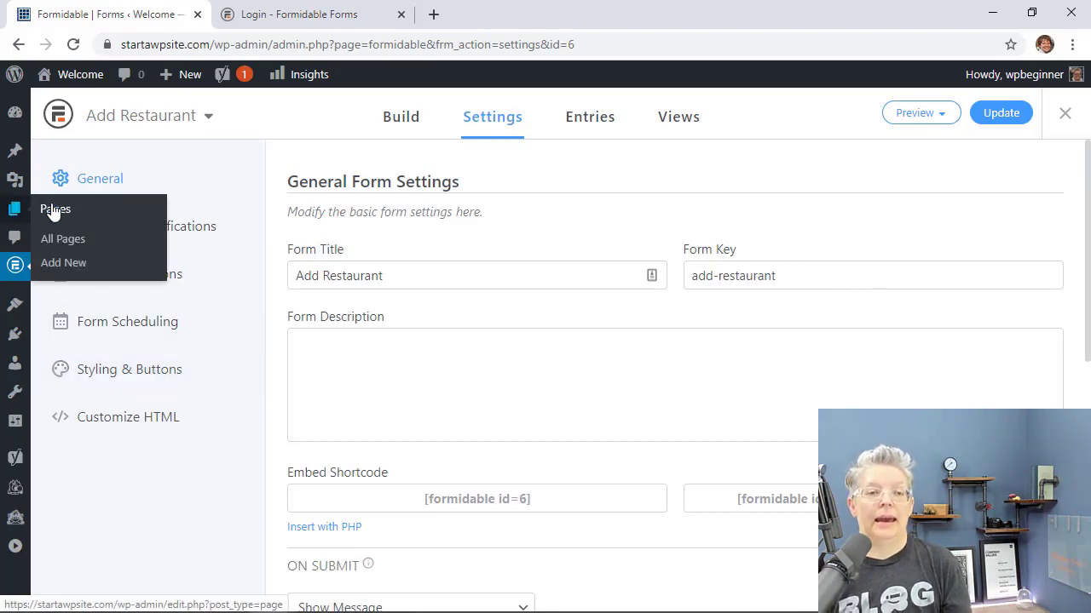
pyautogui.click(53, 212)
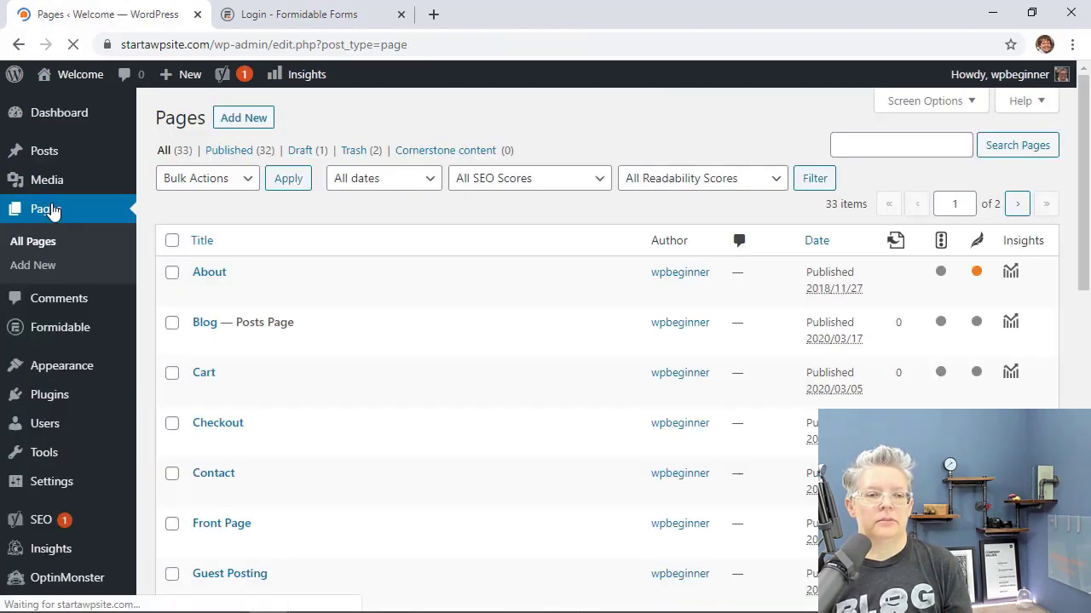
pyautogui.click(237, 121)
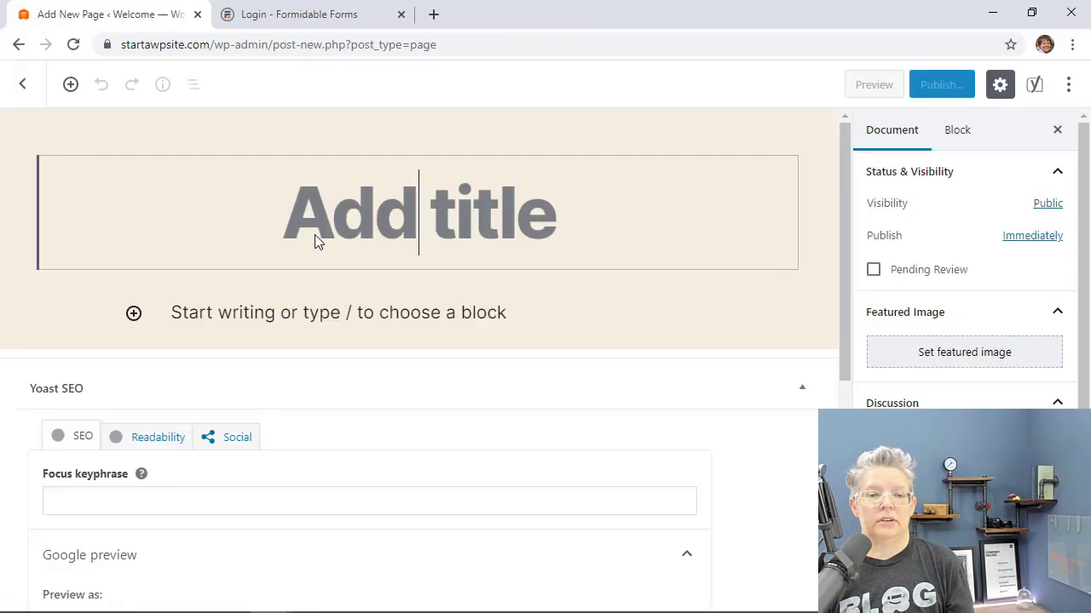
pyautogui.write('Add Restaurant')
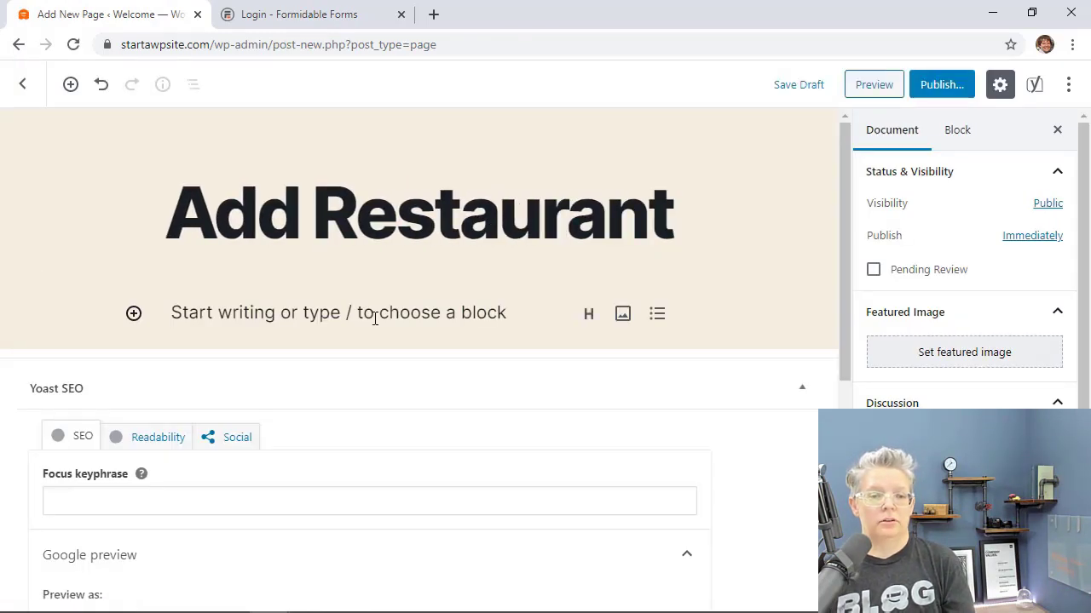
# - Insert a Formidable Forms block below the page title and set it to the Add Restaurant form
pyautogui.click(369, 315)
pyautogui.click(133, 316)
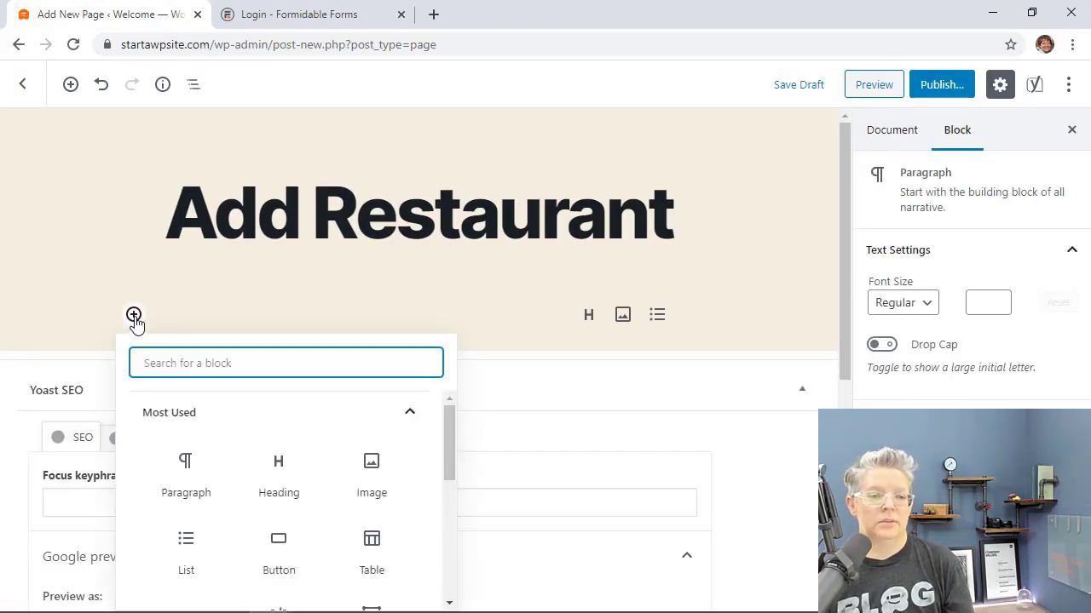
pyautogui.write('fo')
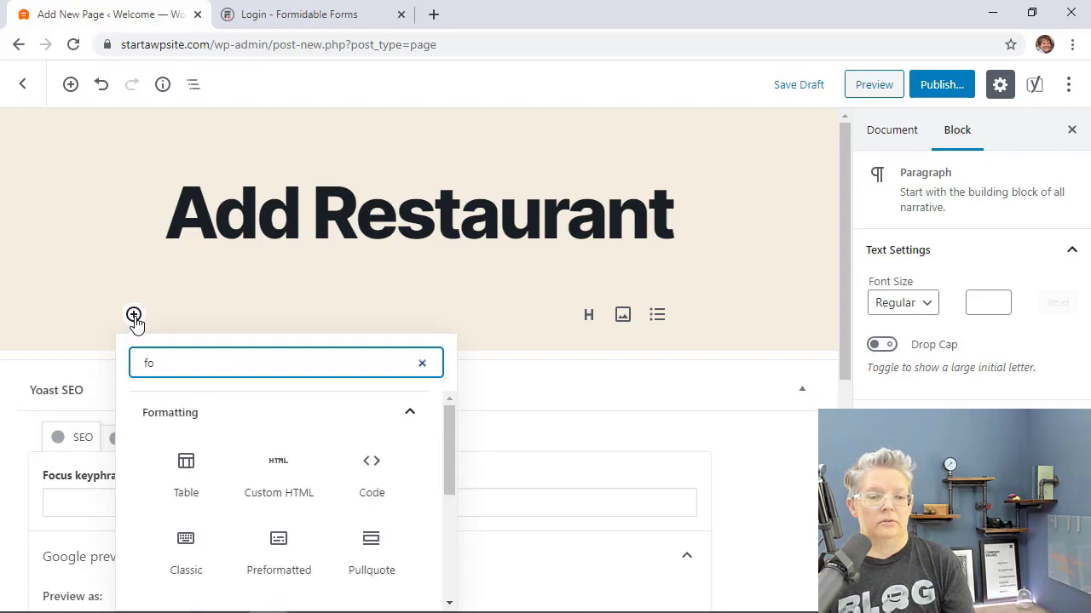
pyautogui.write('rmi')
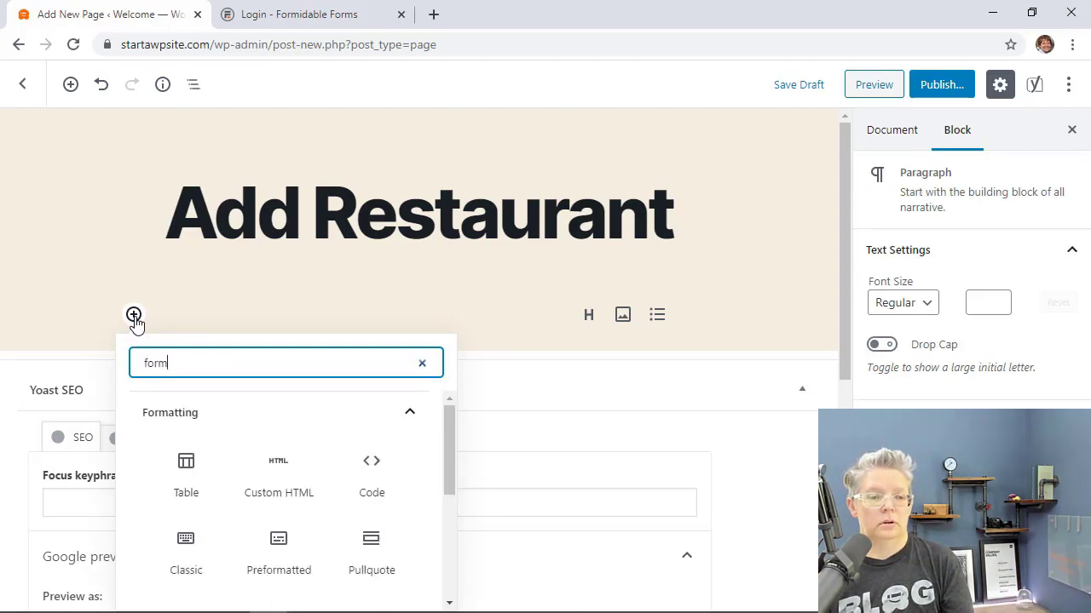
pyautogui.click(184, 485)
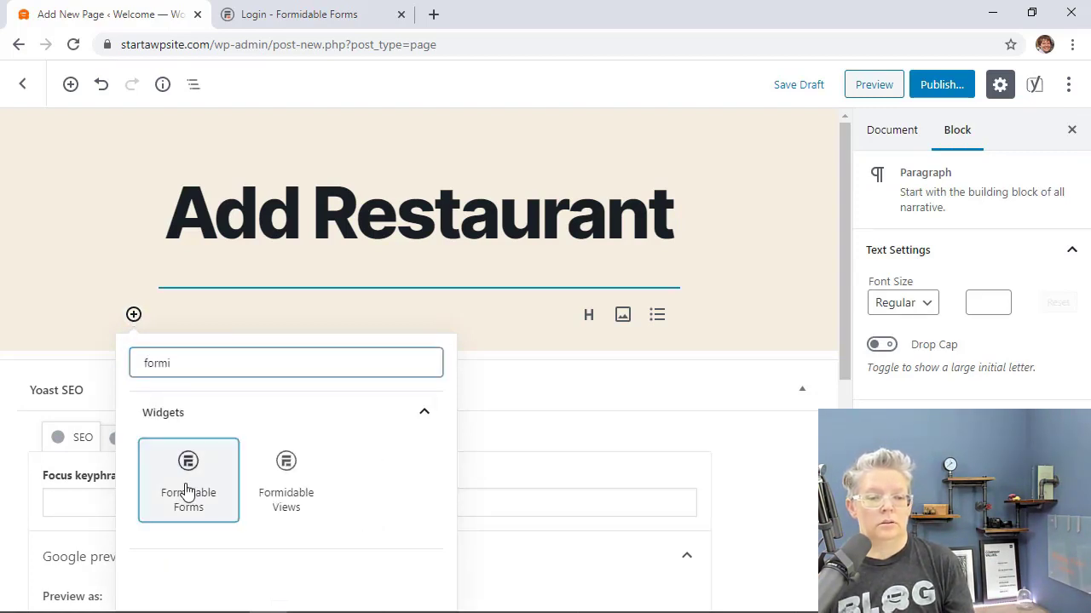
pyautogui.click(402, 502)
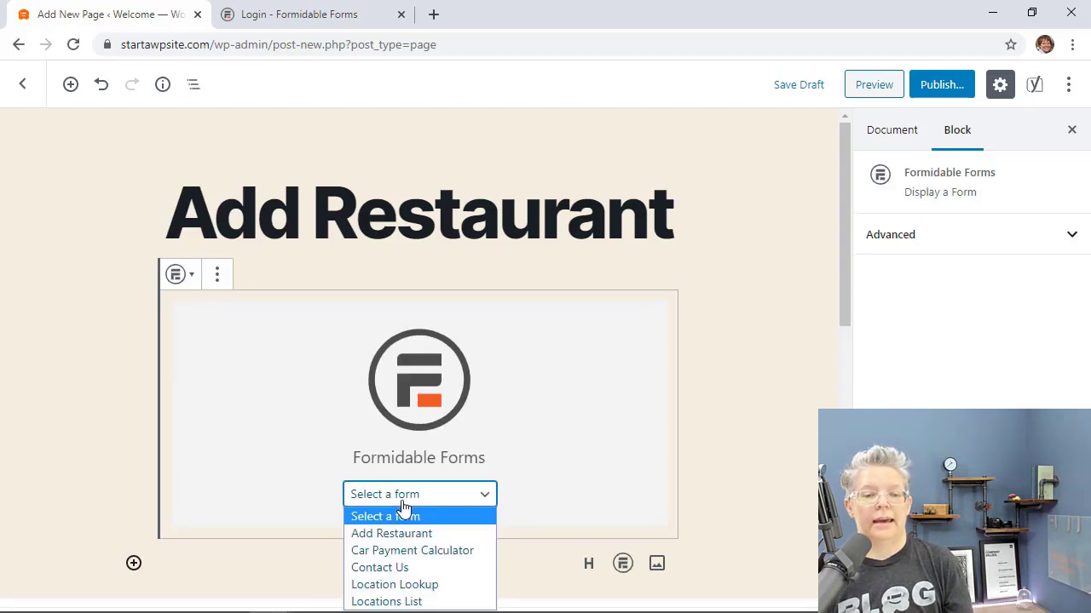
pyautogui.click(408, 534)
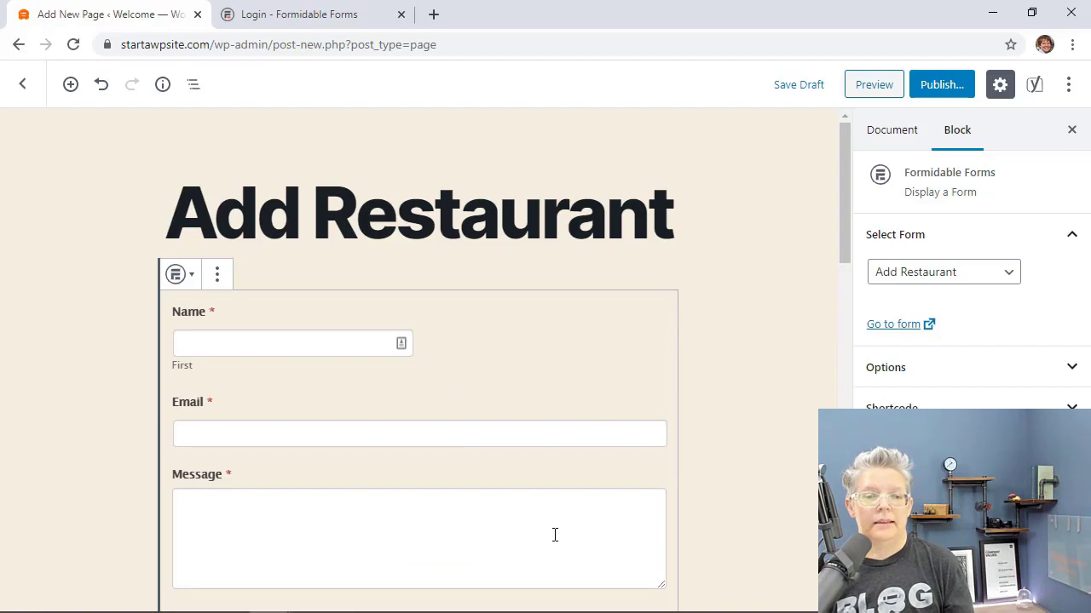
pyautogui.scroll(-3, 555, 534)
pyautogui.scroll(3, 555, 534)
# - Add an intro paragraph above the form beginning "Fill out your restaurant and the giftcard information"
pyautogui.click(675, 211)
pyautogui.press('Return')
pyautogui.write('Fill out yo')
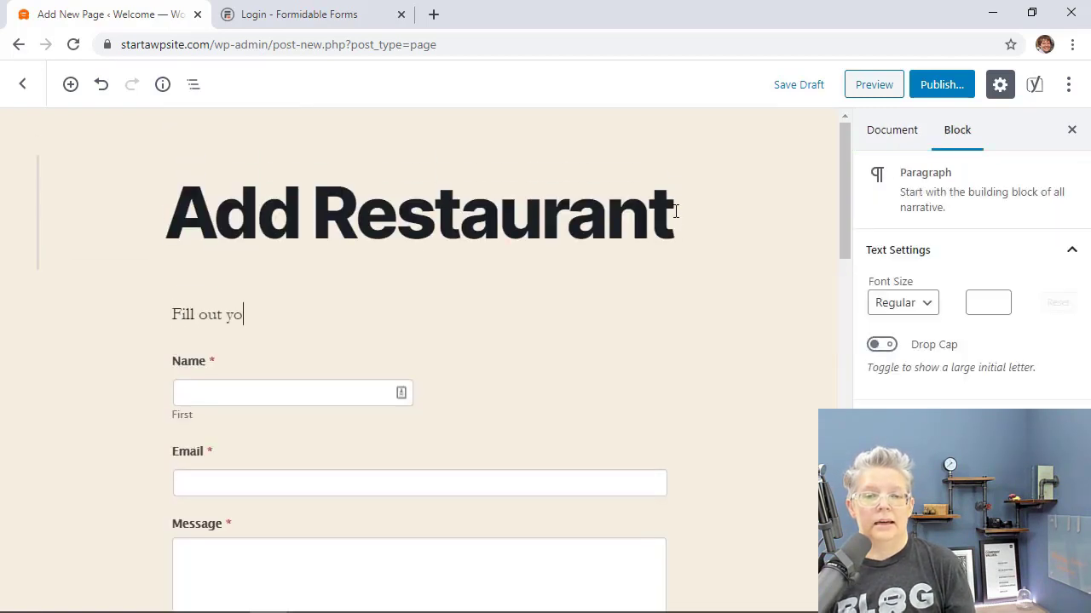
pyautogui.write('ur restaurant and the giftcart i')
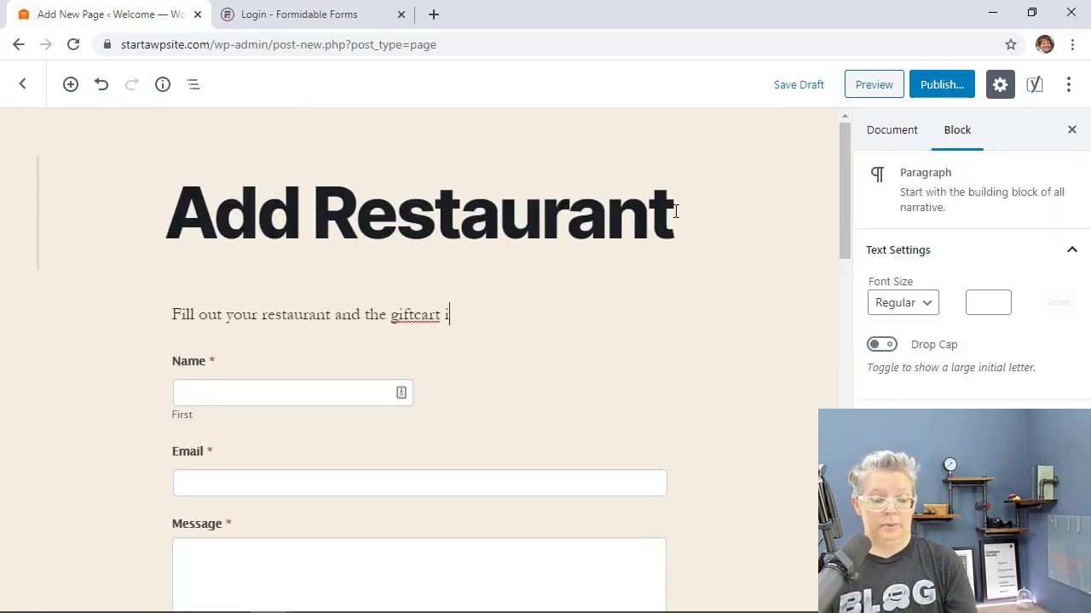
pyautogui.press('BackSpace')
pyautogui.press('BackSpace')
pyautogui.press('BackSpace')
pyautogui.write('d information b')
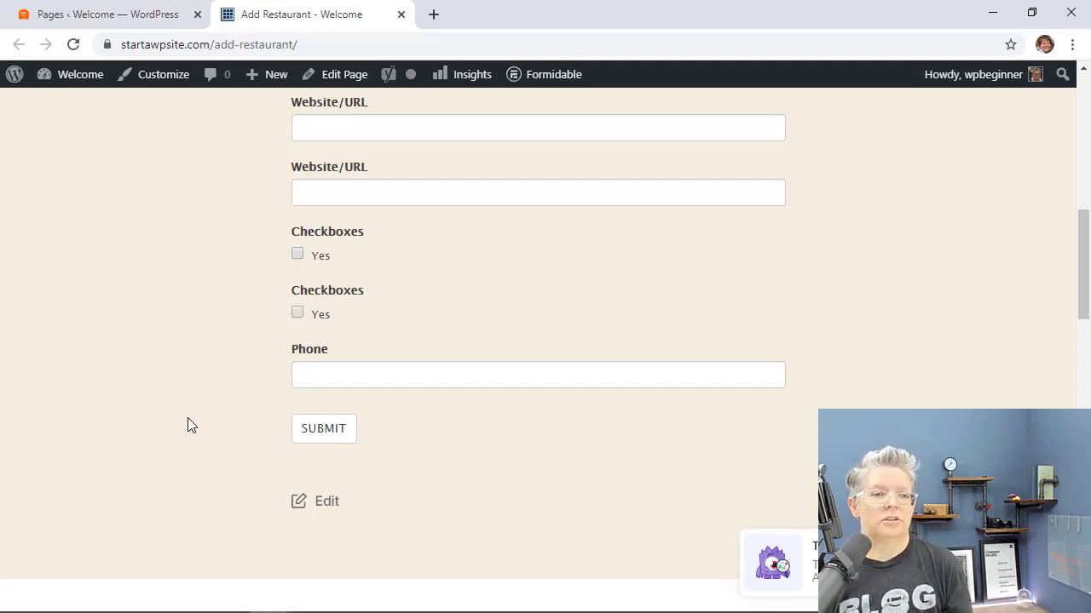
# - Examine the form fields on the published Add Restaurant page and return to the WordPress page list
pyautogui.scroll(1, 188, 424)
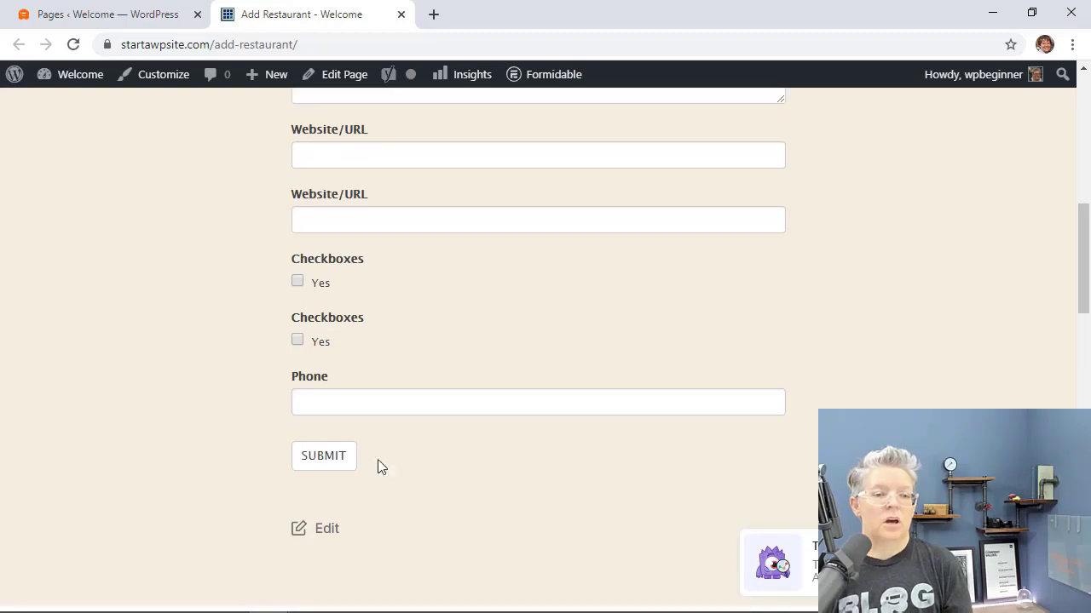
pyautogui.scroll(1, 239, 408)
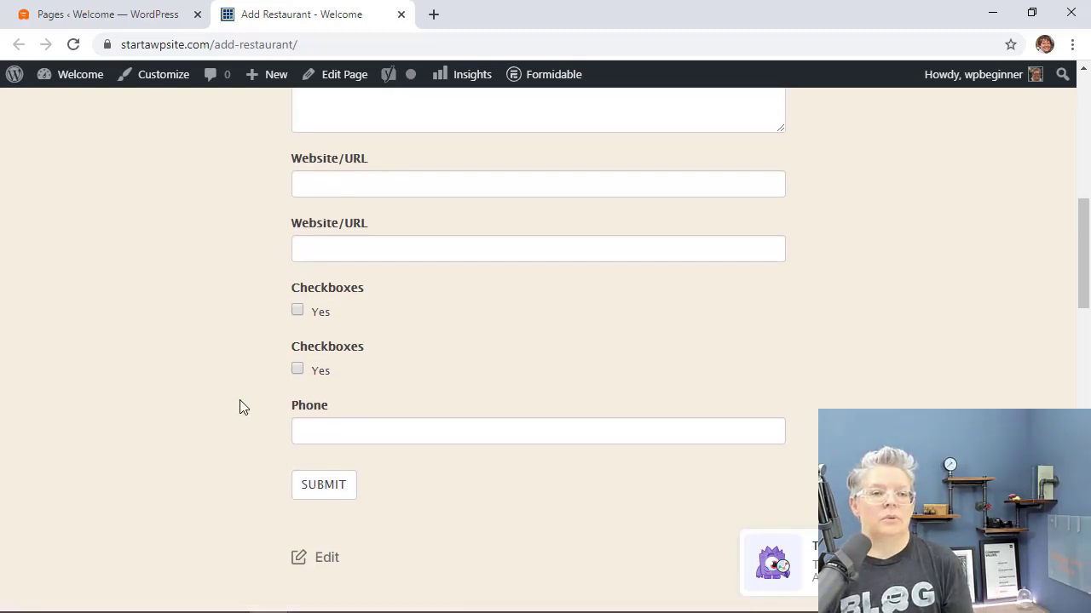
pyautogui.click(88, 25)
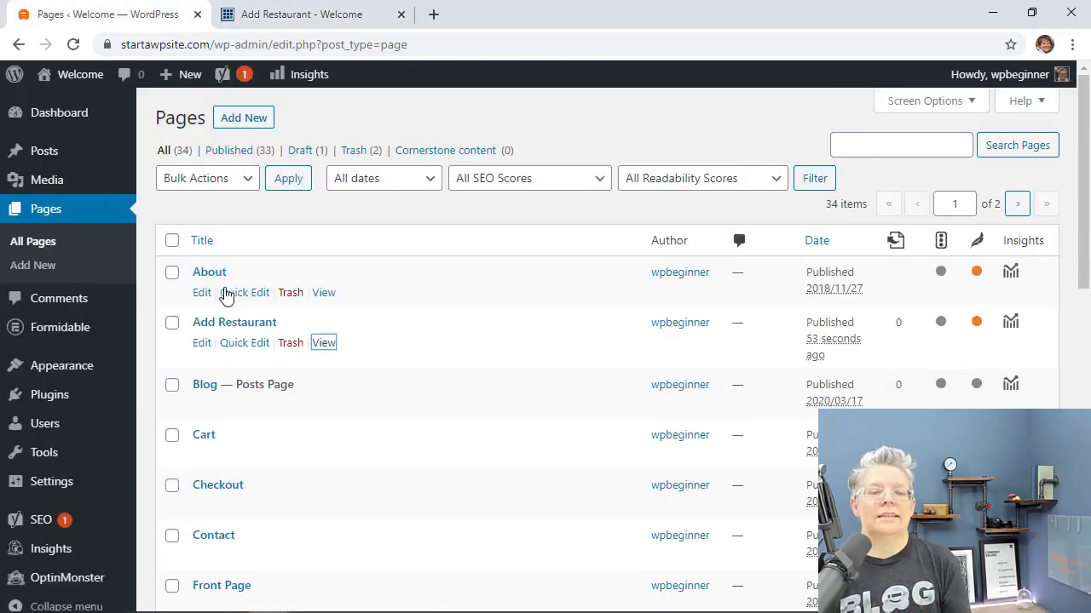
pyautogui.click(269, 17)
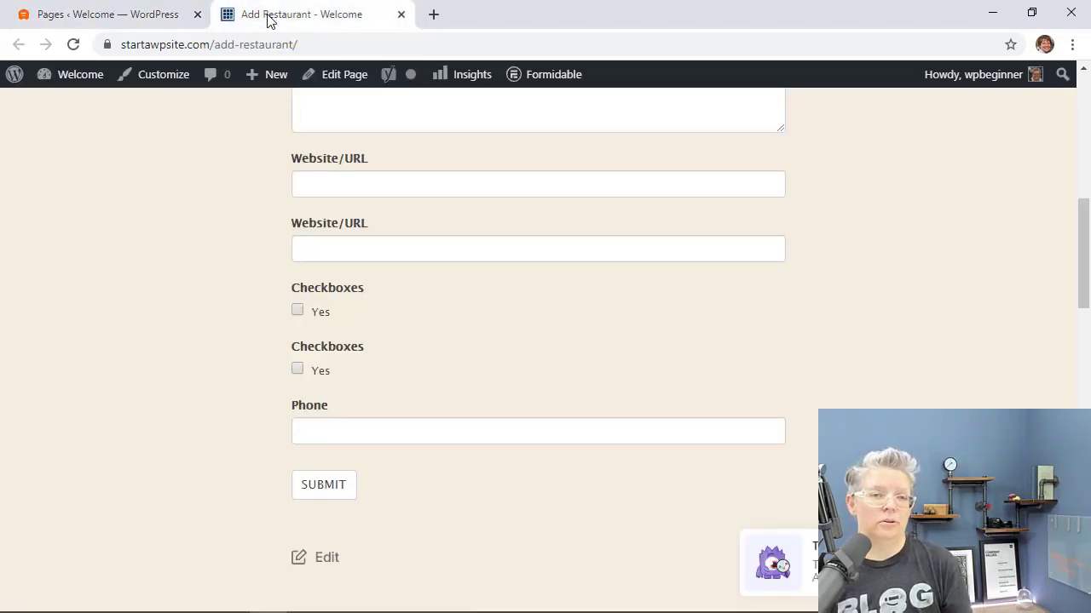
pyautogui.click(146, 17)
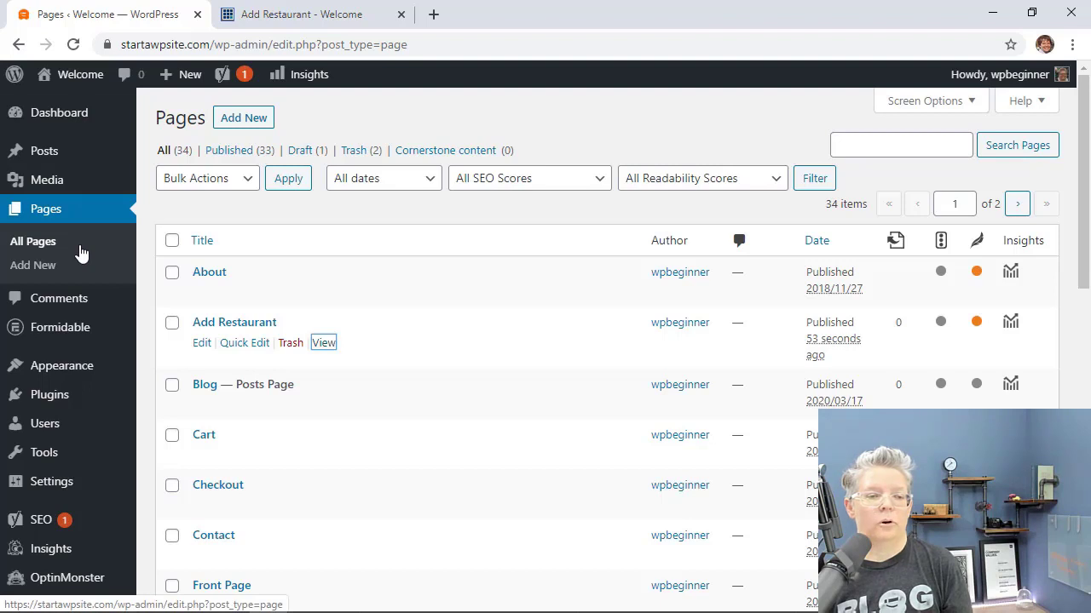
# - Open the Add Restaurant form from the Formidable forms list and check its entries
pyautogui.moveTo(41, 341)
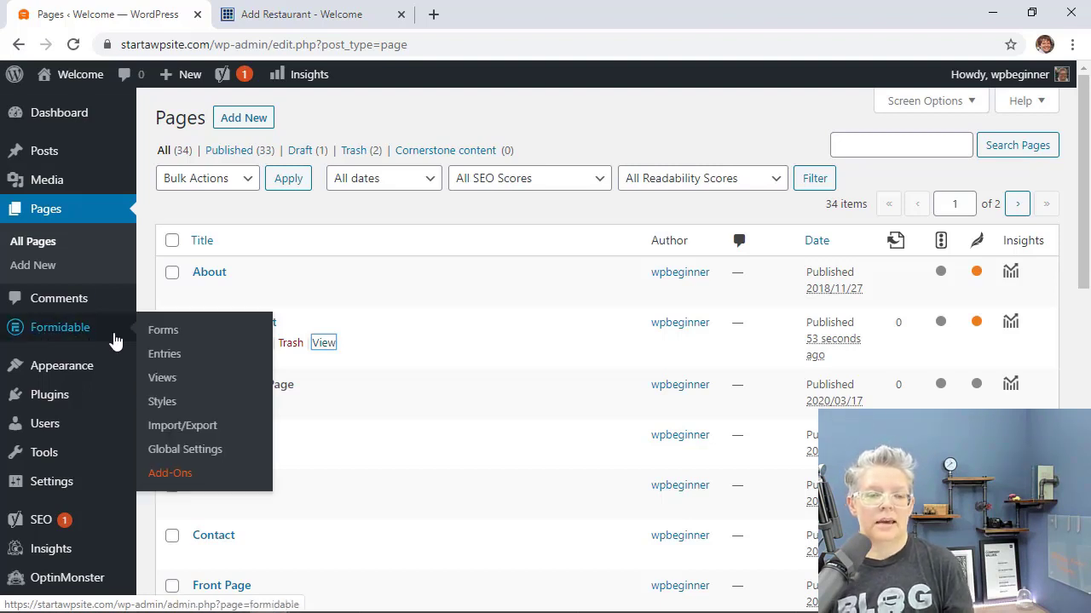
pyautogui.click(163, 332)
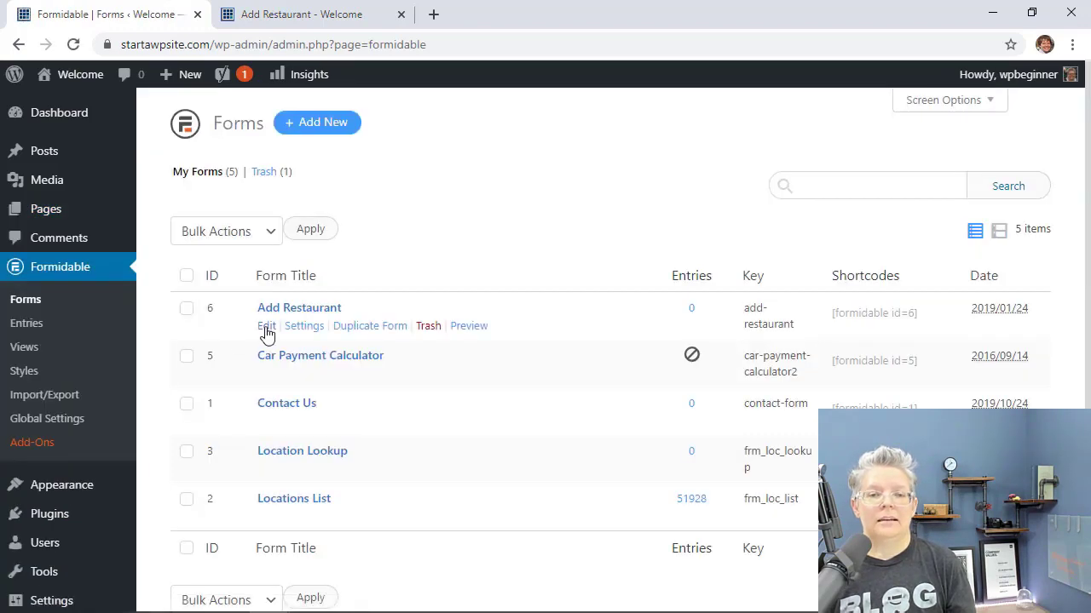
pyautogui.click(266, 331)
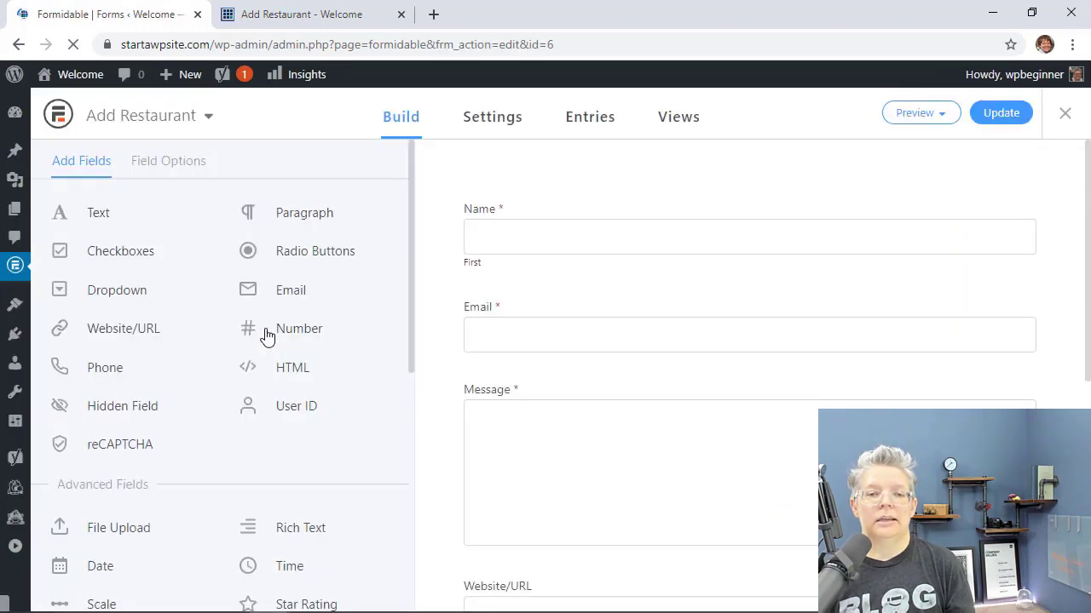
pyautogui.click(590, 116)
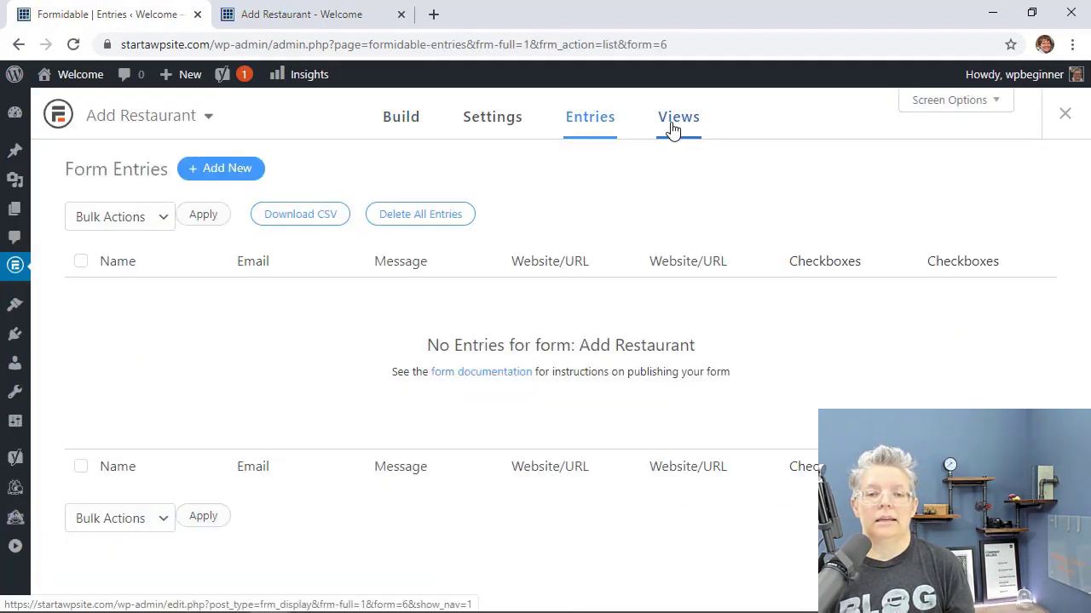
# - Start a new view for the Add Restaurant form and look over its view format options
pyautogui.click(673, 128)
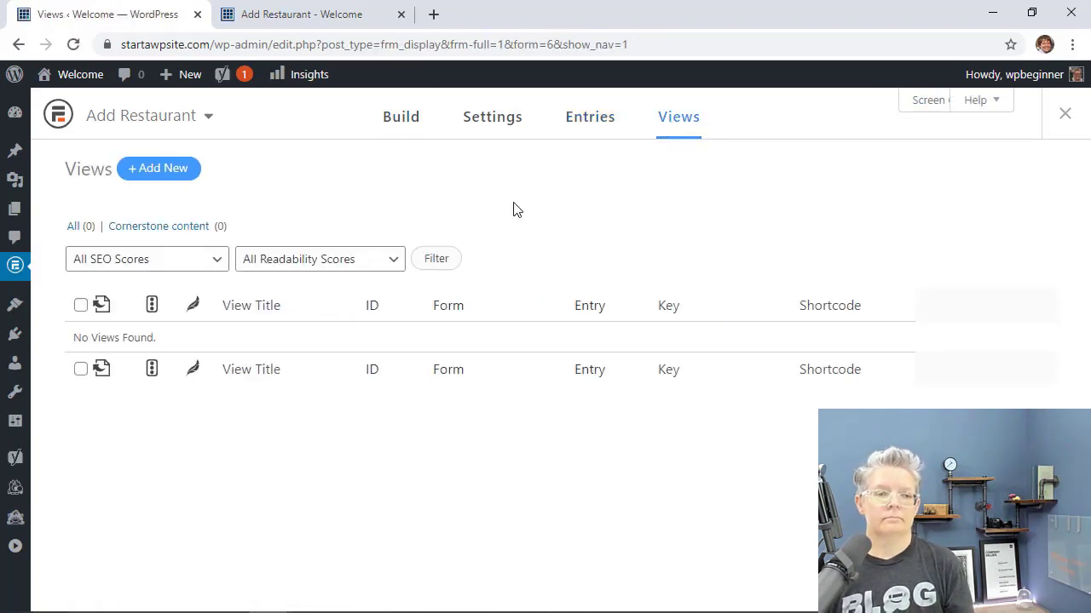
pyautogui.click(159, 169)
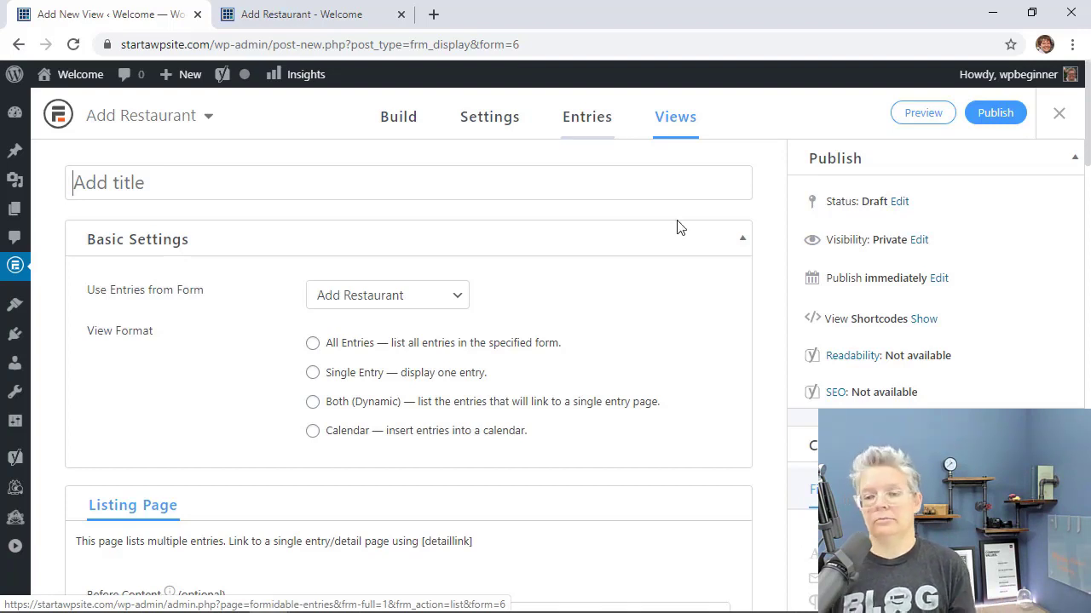
pyautogui.scroll(-1, 681, 234)
pyautogui.scroll(-1, 682, 234)
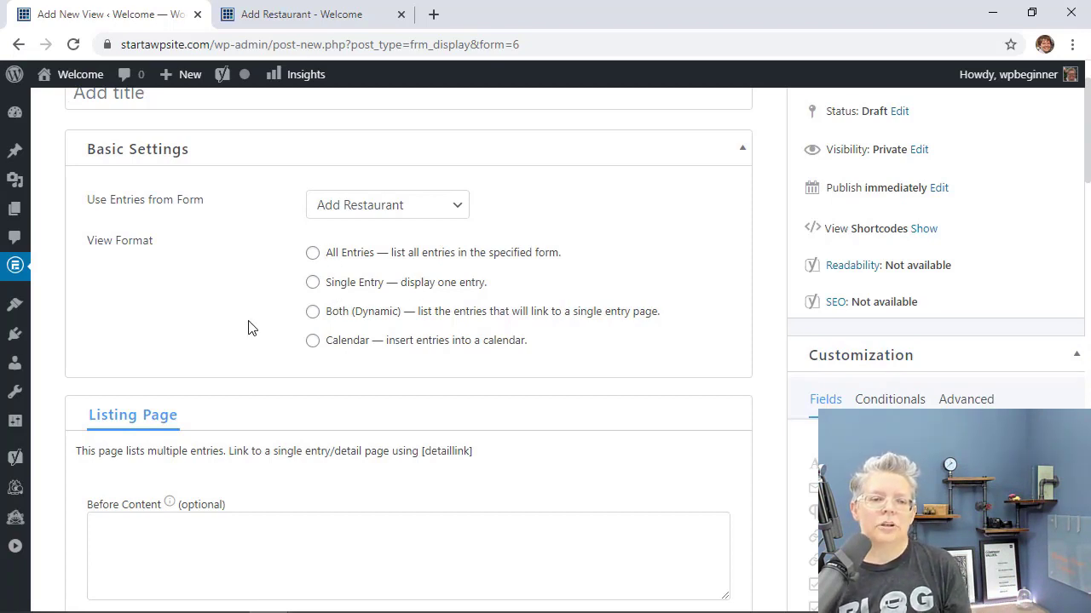
pyautogui.scroll(-1, 249, 329)
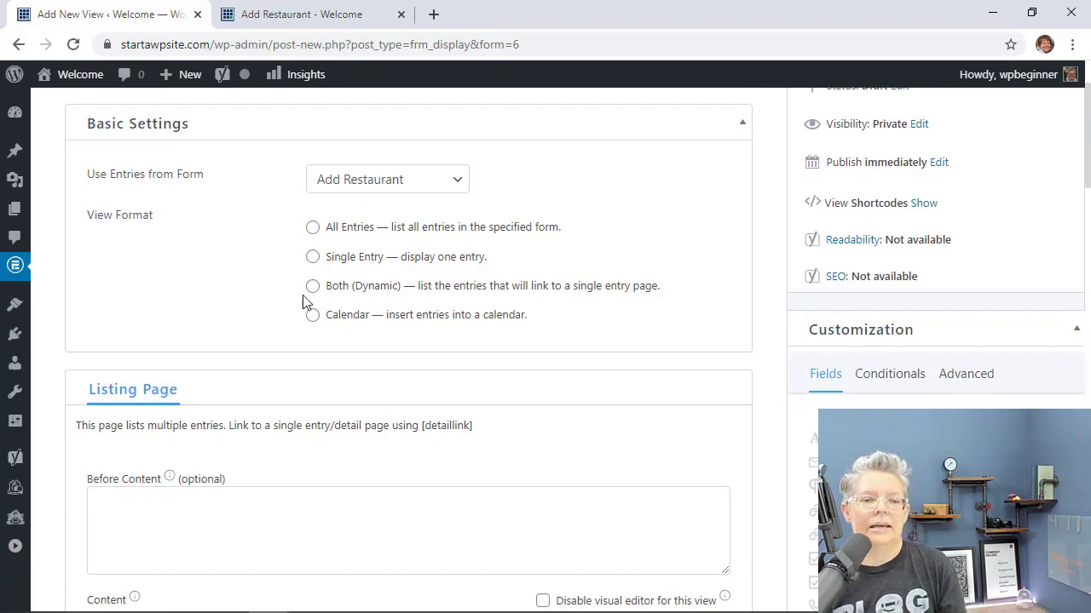
# - Set the view format to All Entries for the Add Restaurant form
pyautogui.scroll(-1, 307, 302)
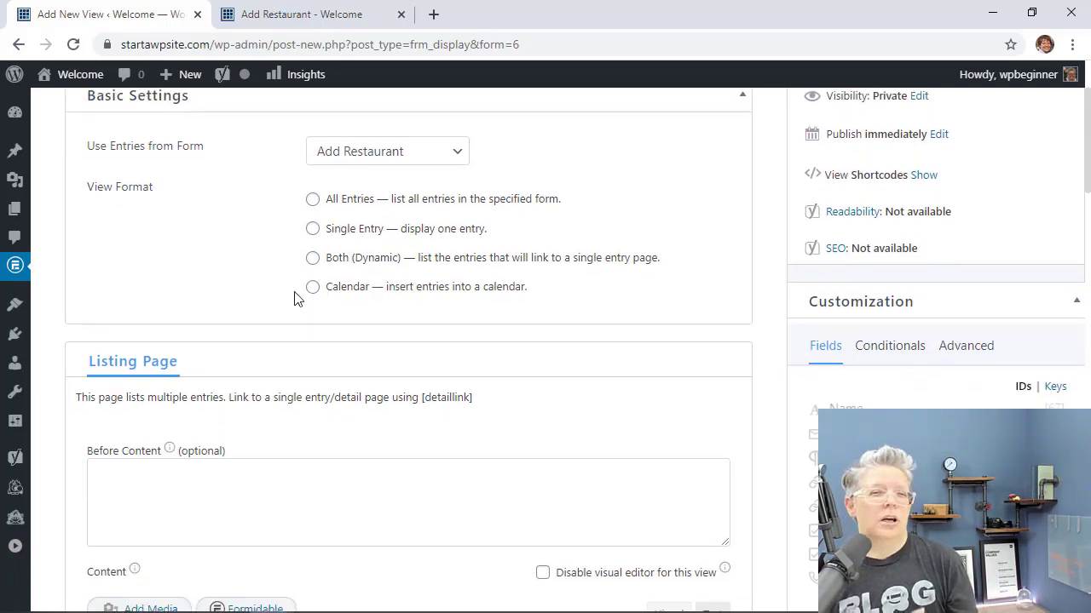
pyautogui.scroll(-3, 297, 298)
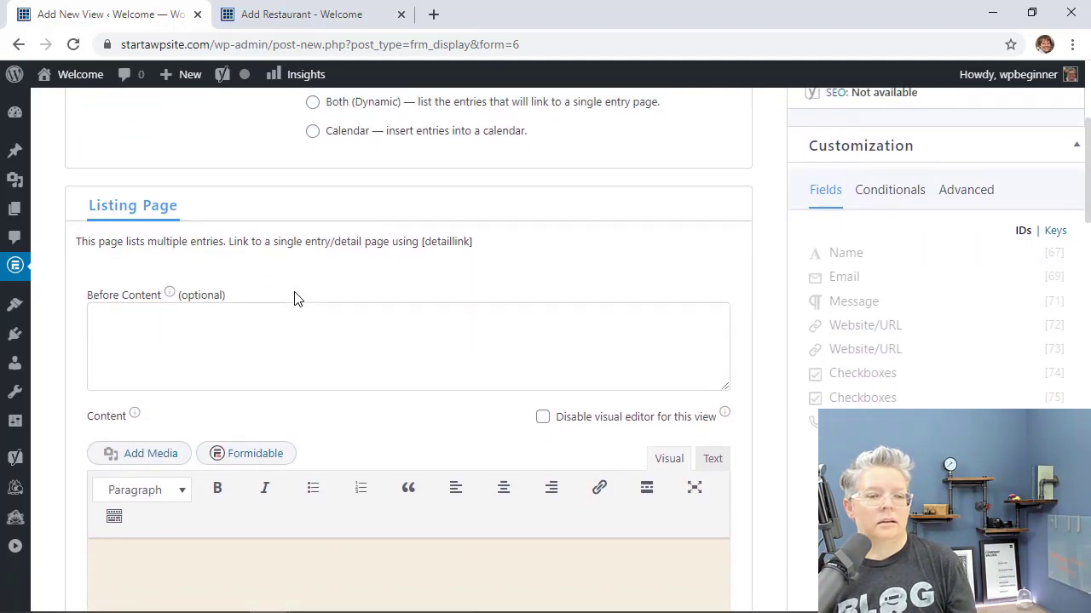
pyautogui.scroll(5, 294, 298)
pyautogui.scroll(-2, 294, 298)
pyautogui.click(388, 228)
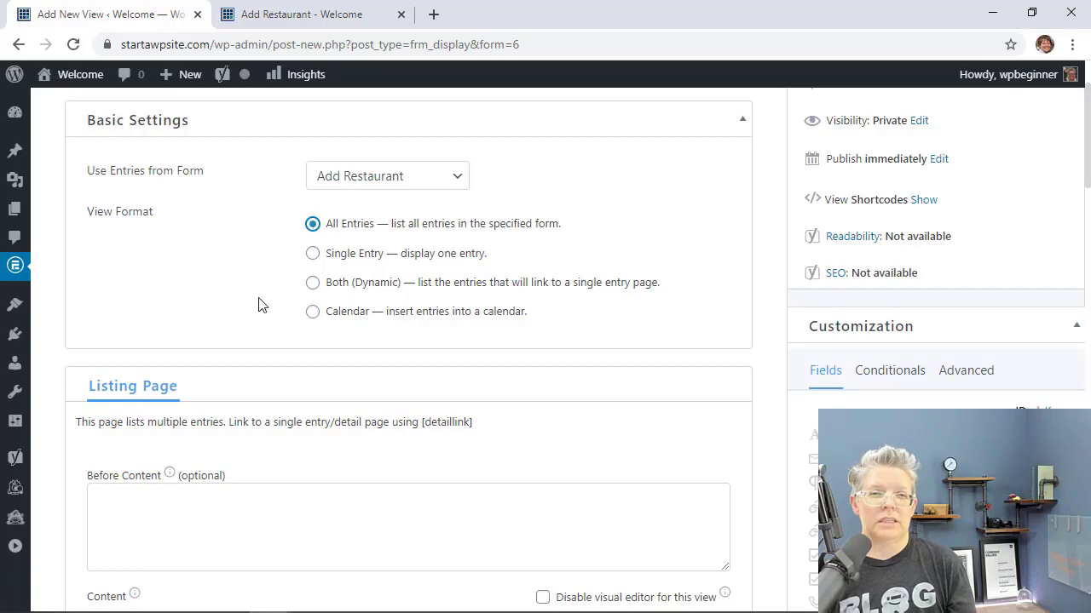
# - Paste the prepared HTML template with field shortcodes into the listing page's content in text mode
pyautogui.scroll(-3, 261, 304)
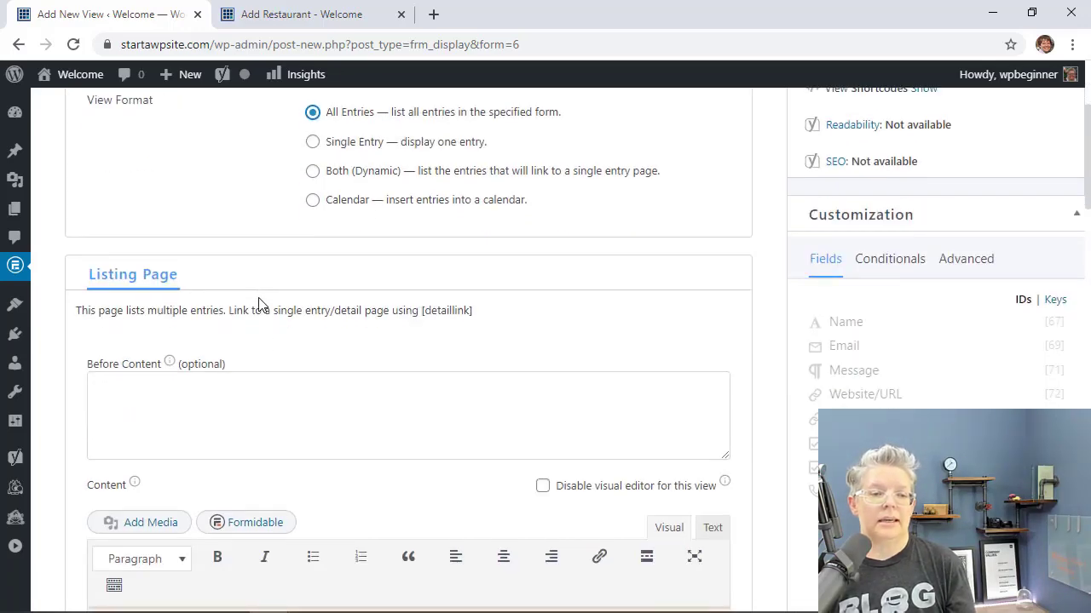
pyautogui.scroll(-5, 295, 408)
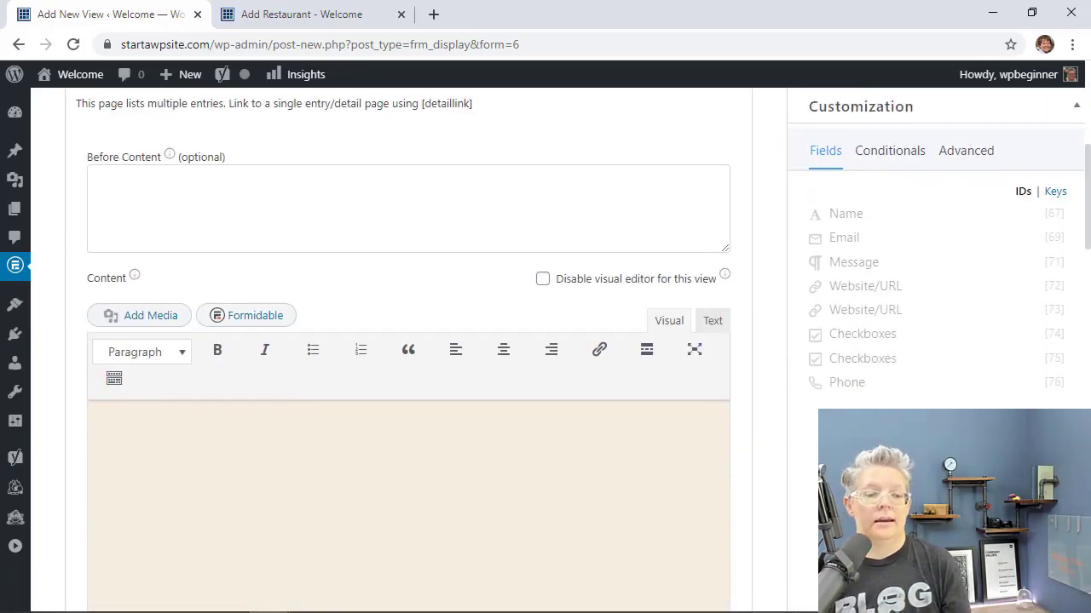
pyautogui.scroll(-1, 519, 417)
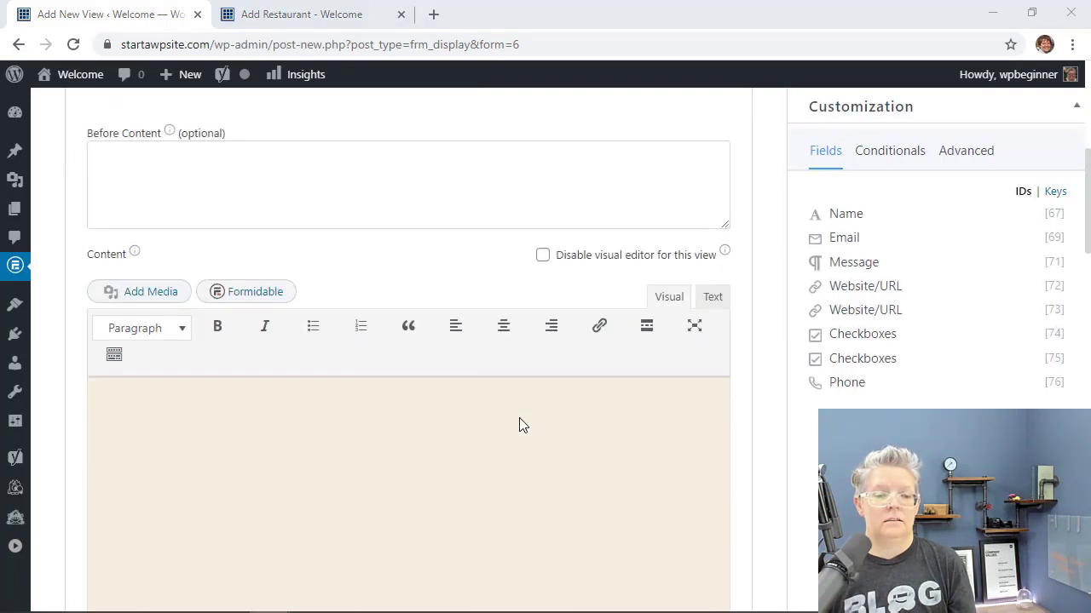
pyautogui.click(712, 298)
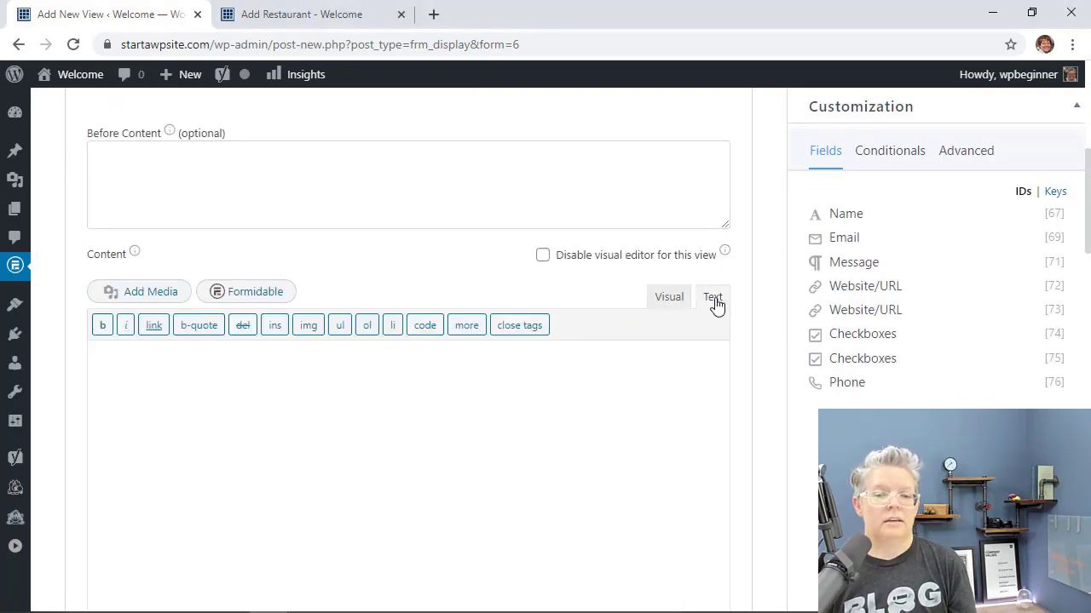
pyautogui.rightClick(345, 366)
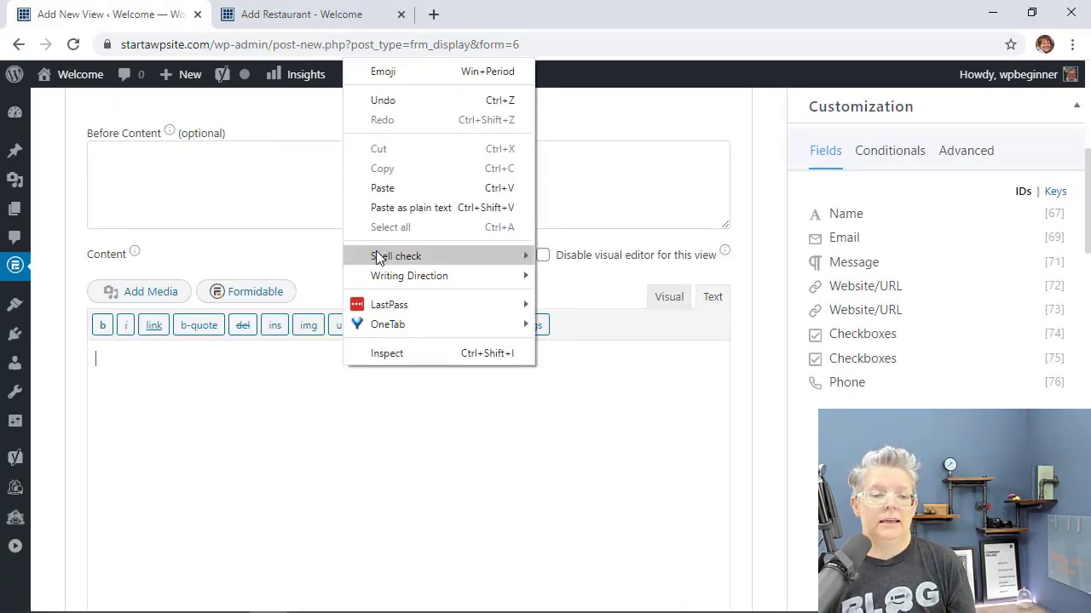
pyautogui.click(382, 189)
pyautogui.scroll(-2, 272, 341)
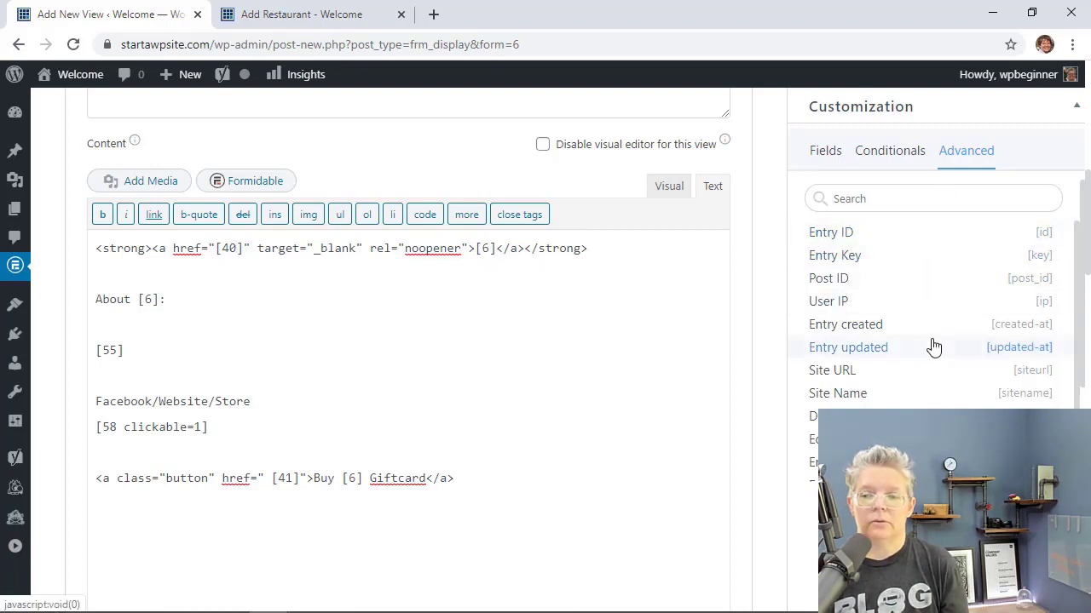
# - Replace the shortcode after "About" with the Message field's shortcode [71]
pyautogui.scroll(-6, 934, 347)
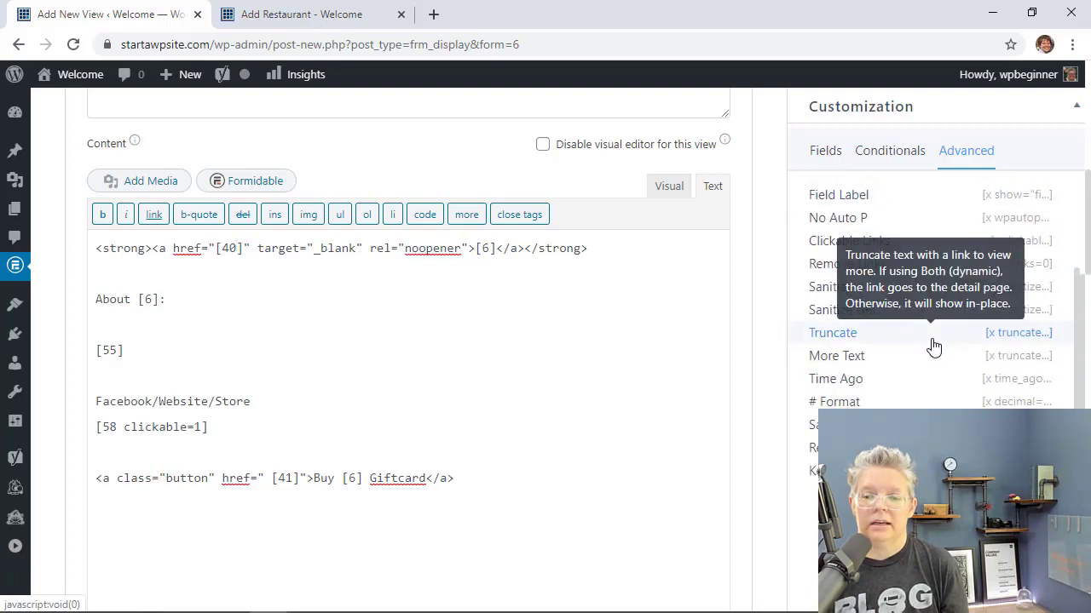
pyautogui.click(827, 152)
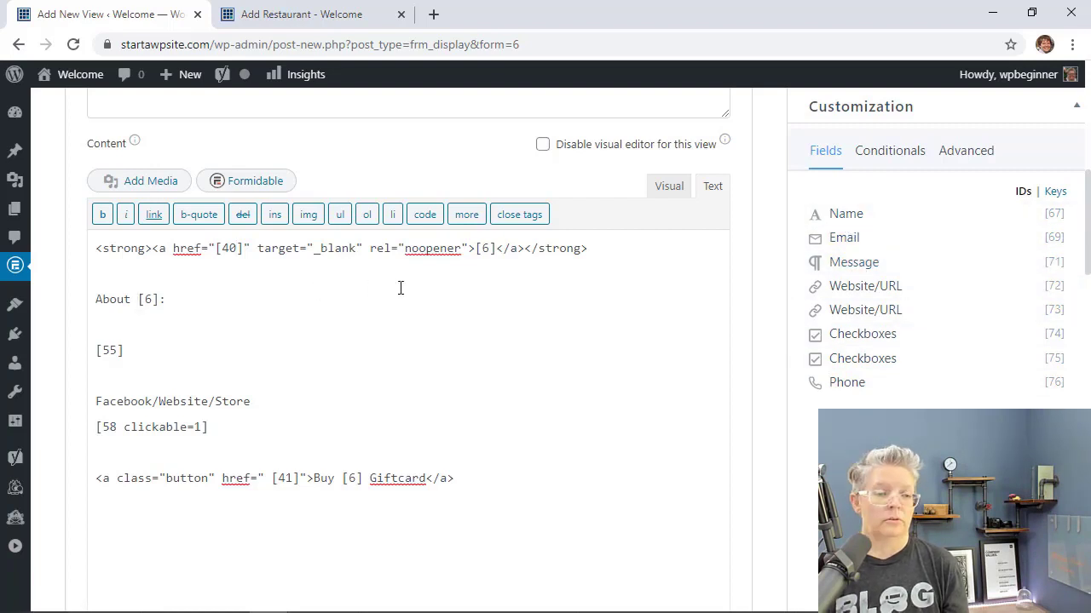
pyautogui.click(836, 266)
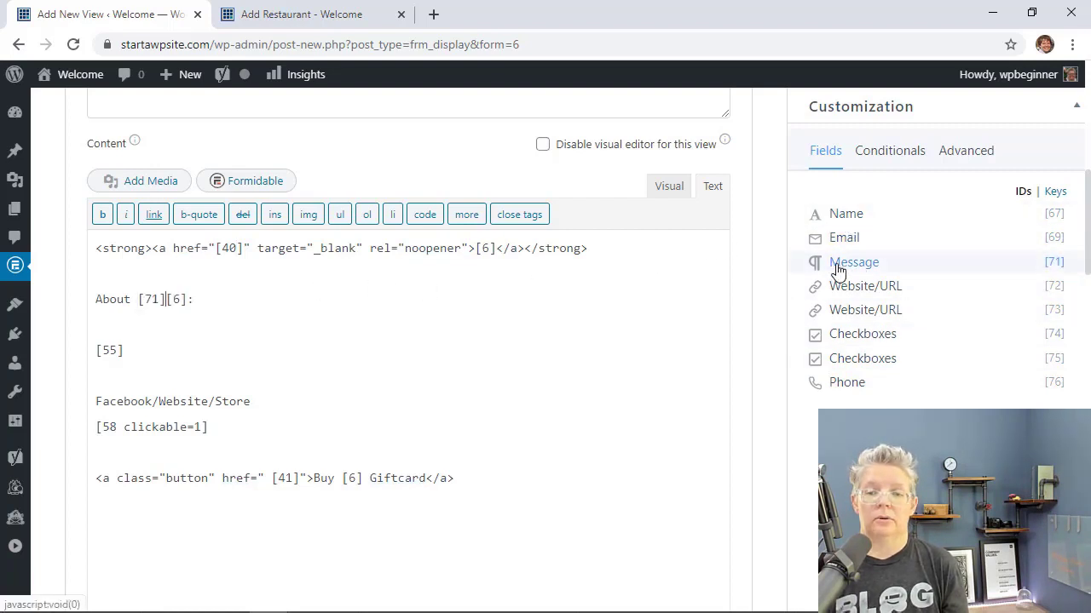
pyautogui.hotkey('shift', 'Right')
pyautogui.hotkey('shift', 'Right')
pyautogui.hotkey('shift', 'Right')
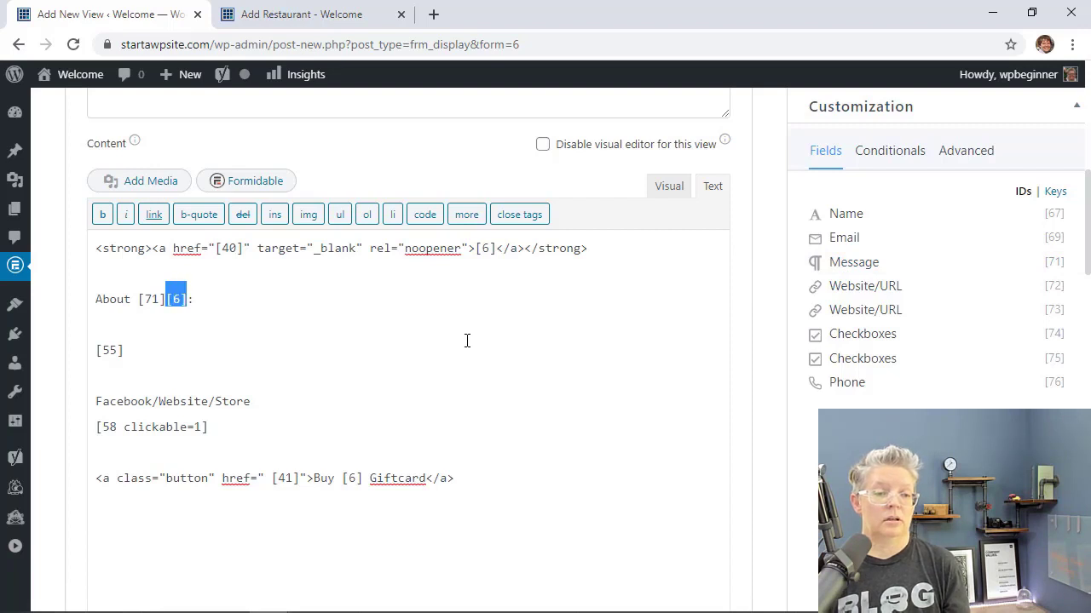
pyautogui.press('BackSpace')
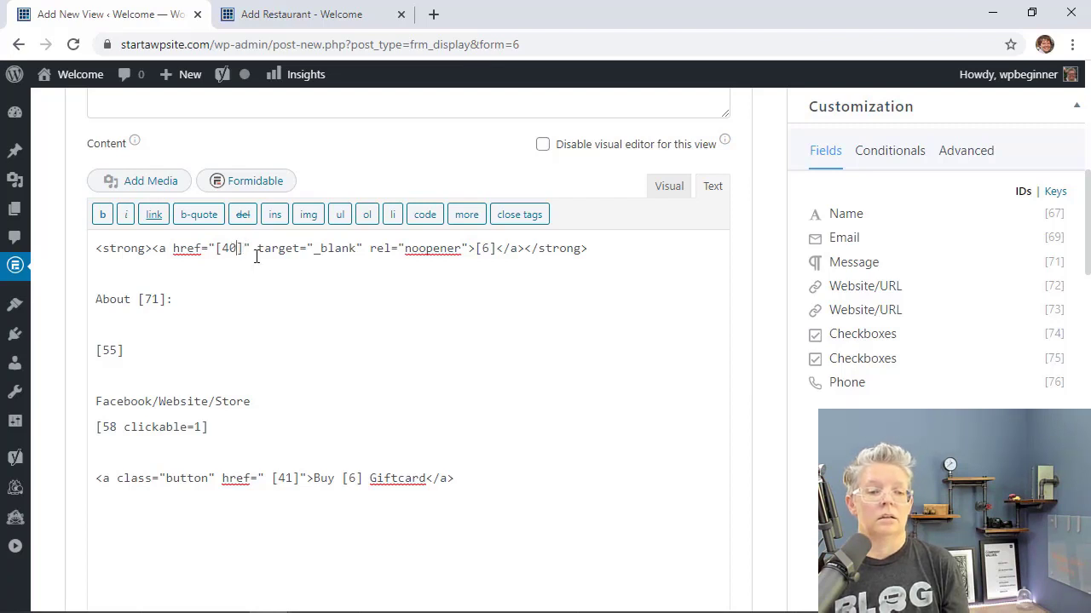
# - Set the bold heading link's href to the first Website/URL field [72] and its link text to the Name field [67]
pyautogui.hotkey('shift', 'Left')
pyautogui.hotkey('shift', 'Left')
pyautogui.hotkey('shift', 'Left')
pyautogui.hotkey('shift', 'Left')
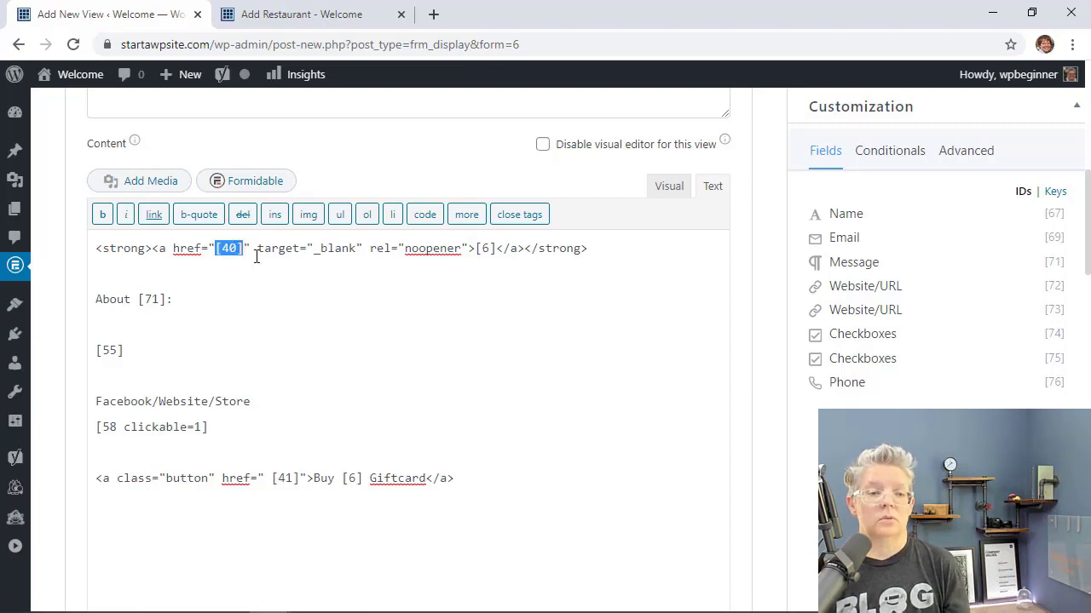
pyautogui.click(889, 286)
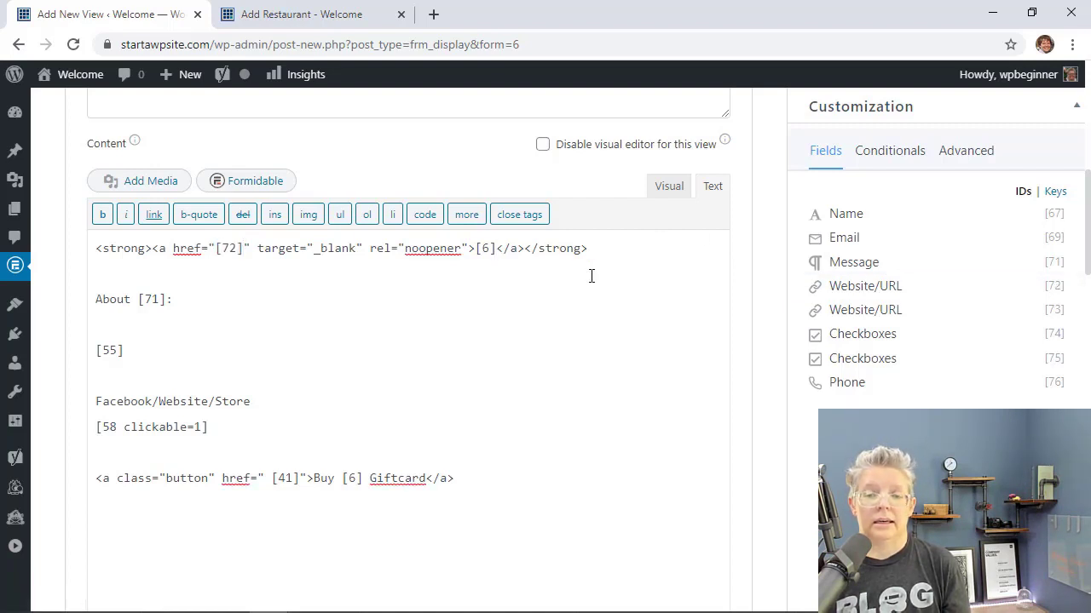
pyautogui.hotkey('shift', 'Left')
pyautogui.hotkey('shift', 'Left')
pyautogui.hotkey('shift', 'Left')
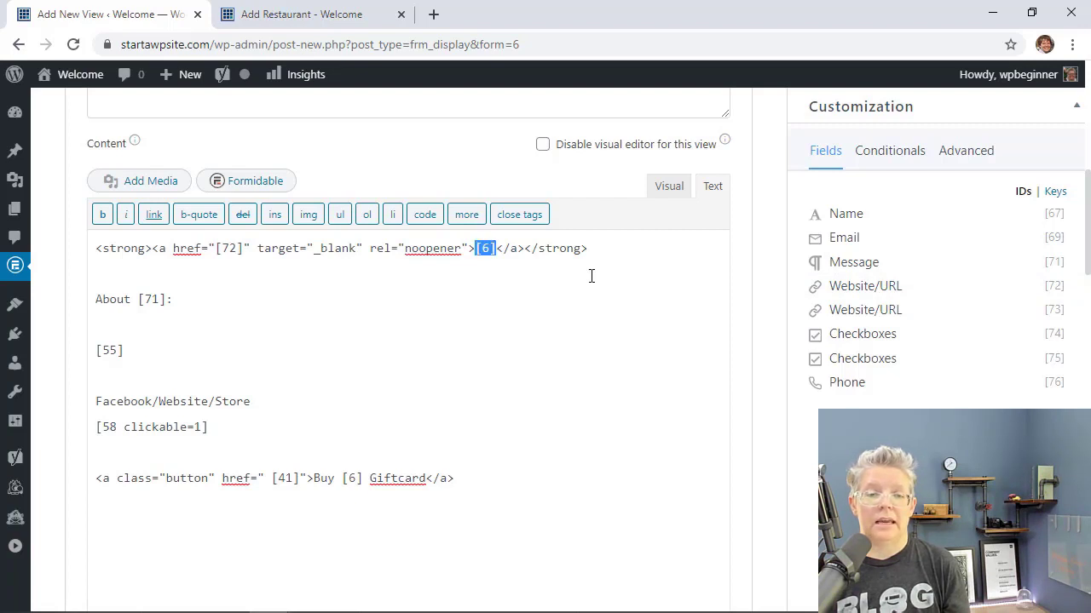
pyautogui.click(1056, 214)
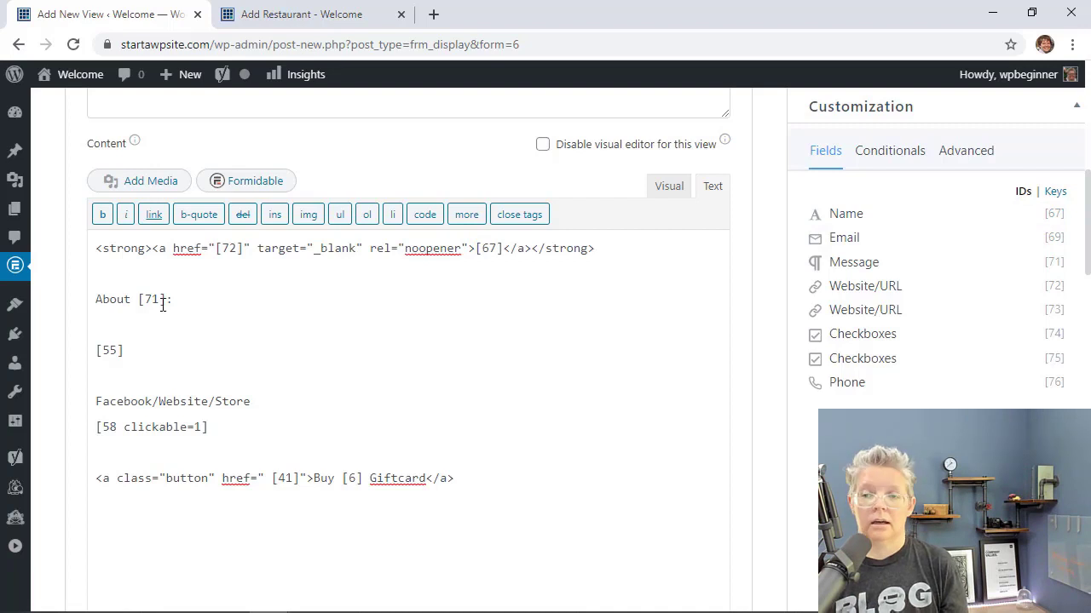
# - Set the shortcode after "About" to the Name field [67] and the line below it to the Message field [71]
pyautogui.press('BackSpace')
pyautogui.press('BackSpace')
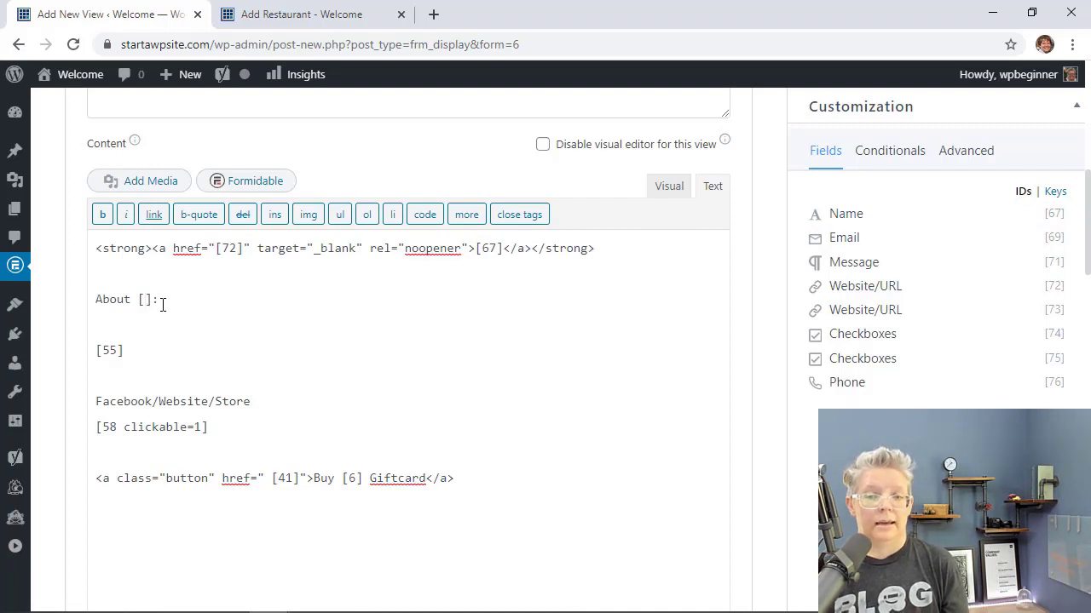
pyautogui.write('67')
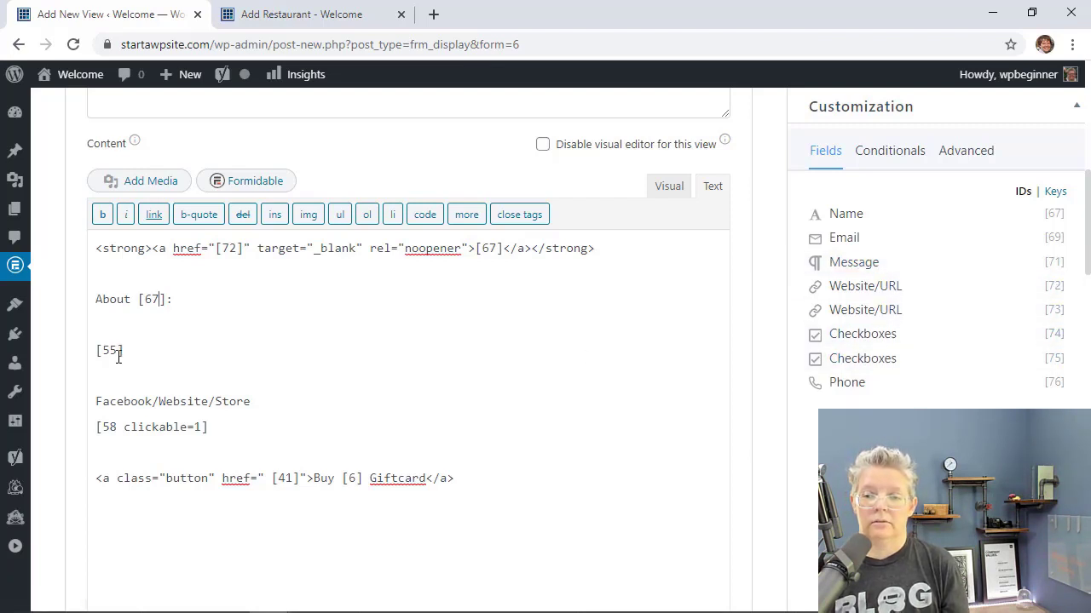
pyautogui.hotkey('shift', 'Left')
pyautogui.hotkey('shift', 'Left')
pyautogui.hotkey('shift', 'Left')
pyautogui.hotkey('shift', 'Left')
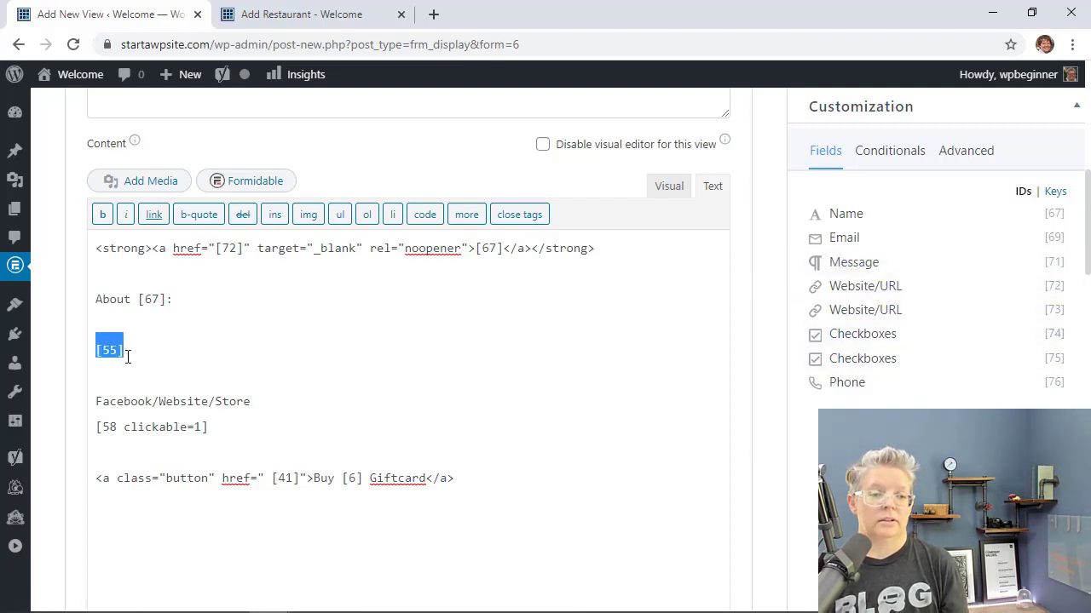
pyautogui.click(842, 264)
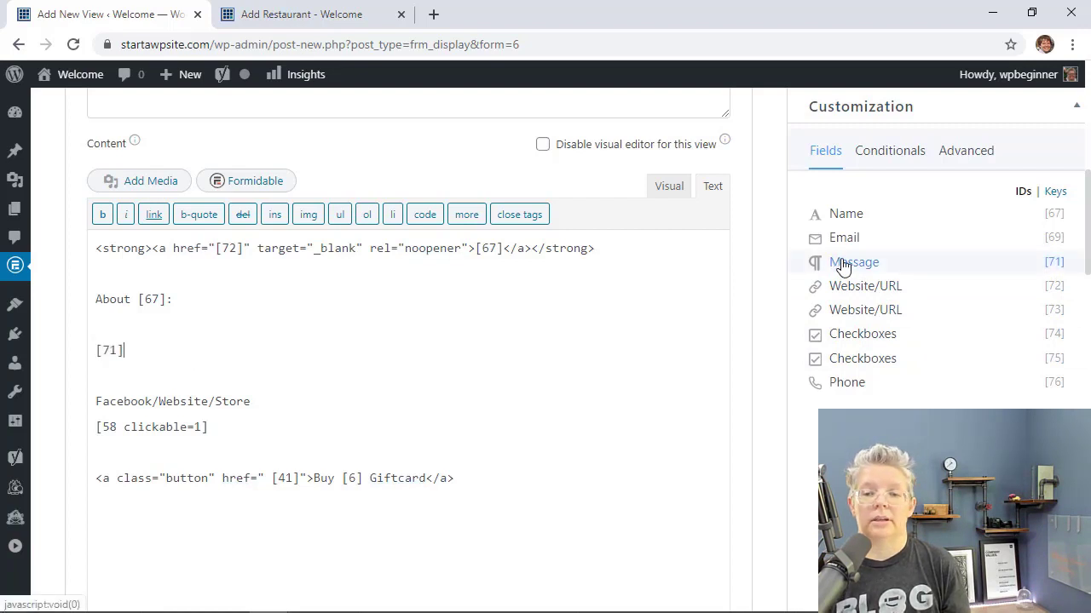
# - Set the clickable shortcode under "Facebook/Website/Store" to field ID 73
pyautogui.scroll(-1, 509, 422)
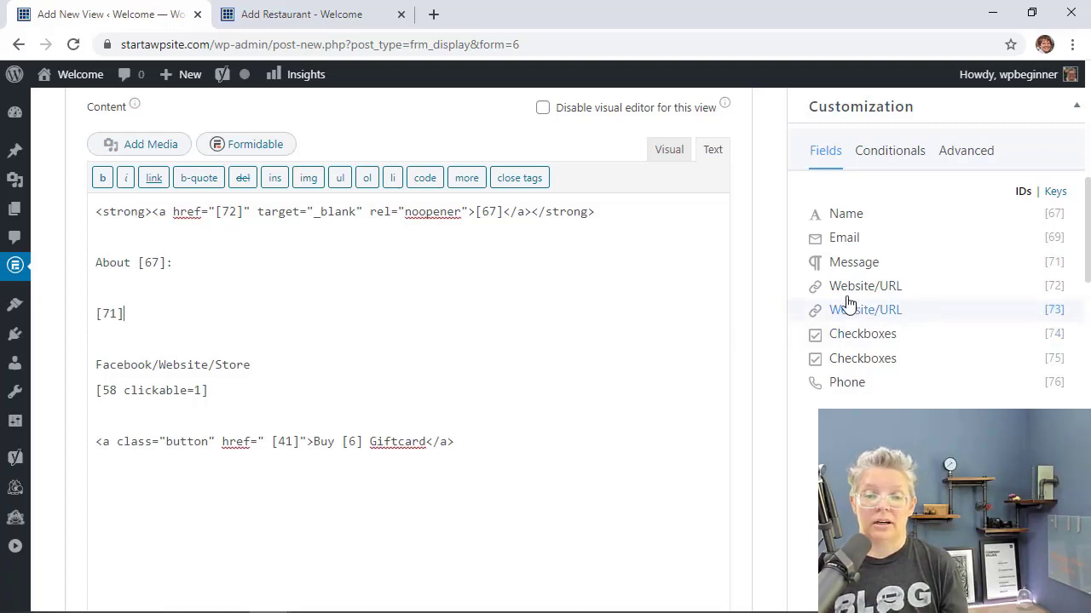
pyautogui.click(114, 390)
pyautogui.press('BackSpace')
pyautogui.press('BackSpace')
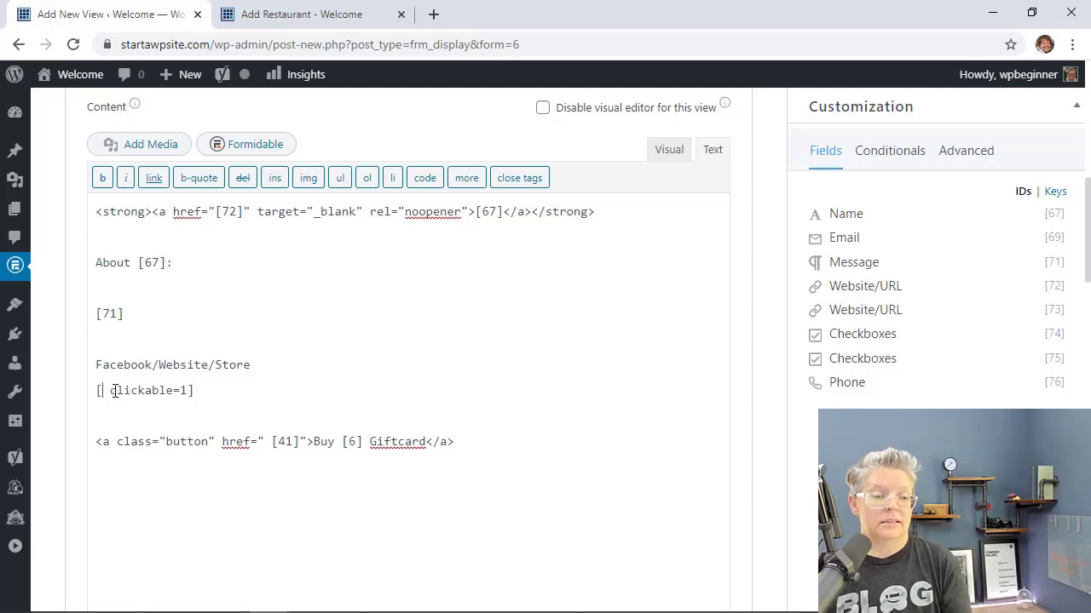
pyautogui.write('73')
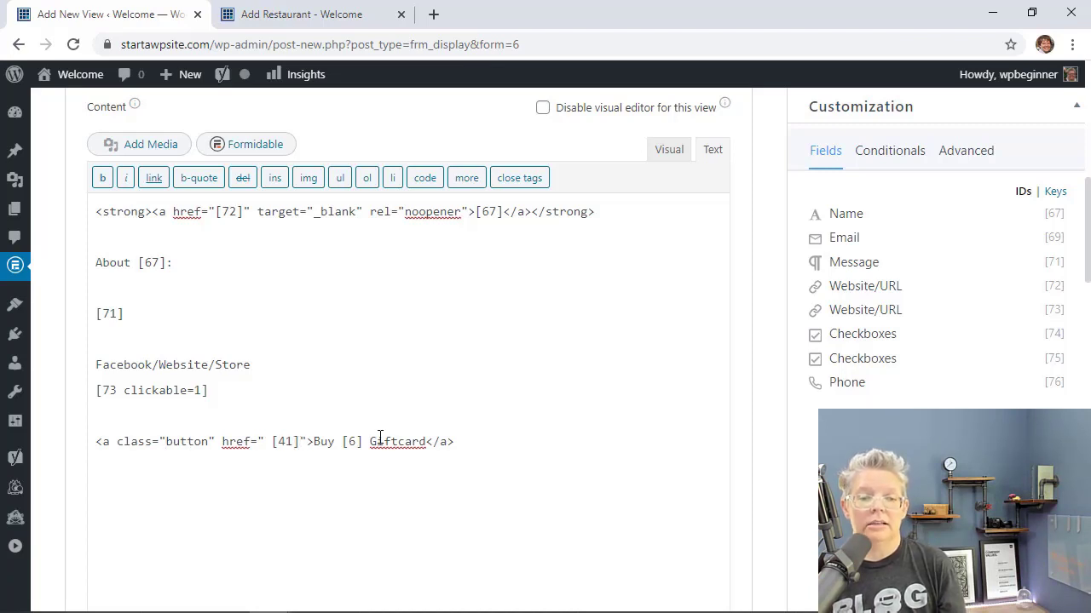
# - Set the giftcard button's href shortcode to [73] and the restaurant name in its label to [67]
pyautogui.doubleClick(284, 441)
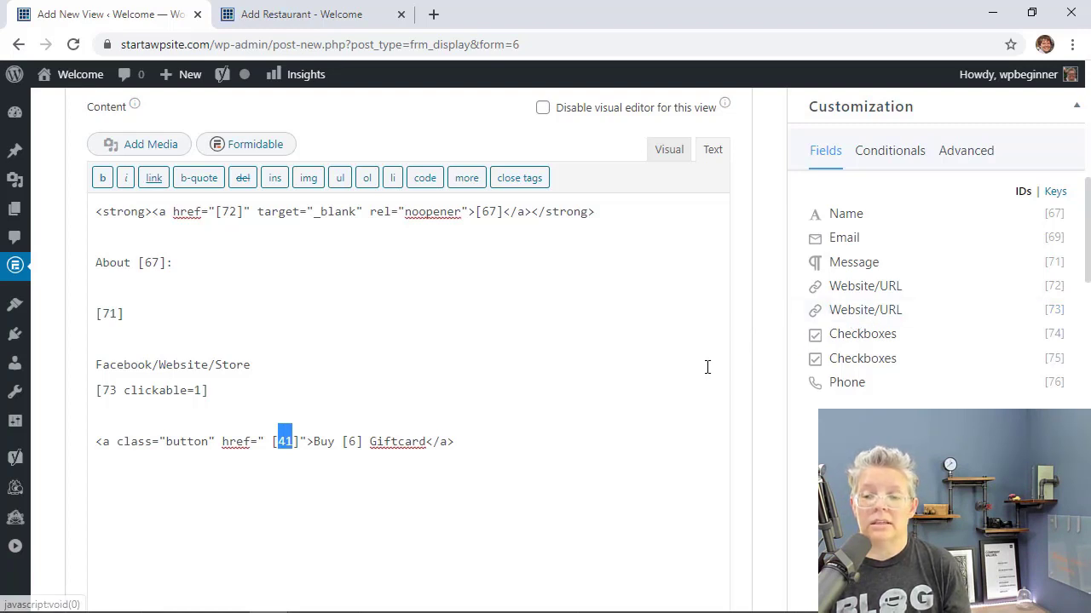
pyautogui.write('73')
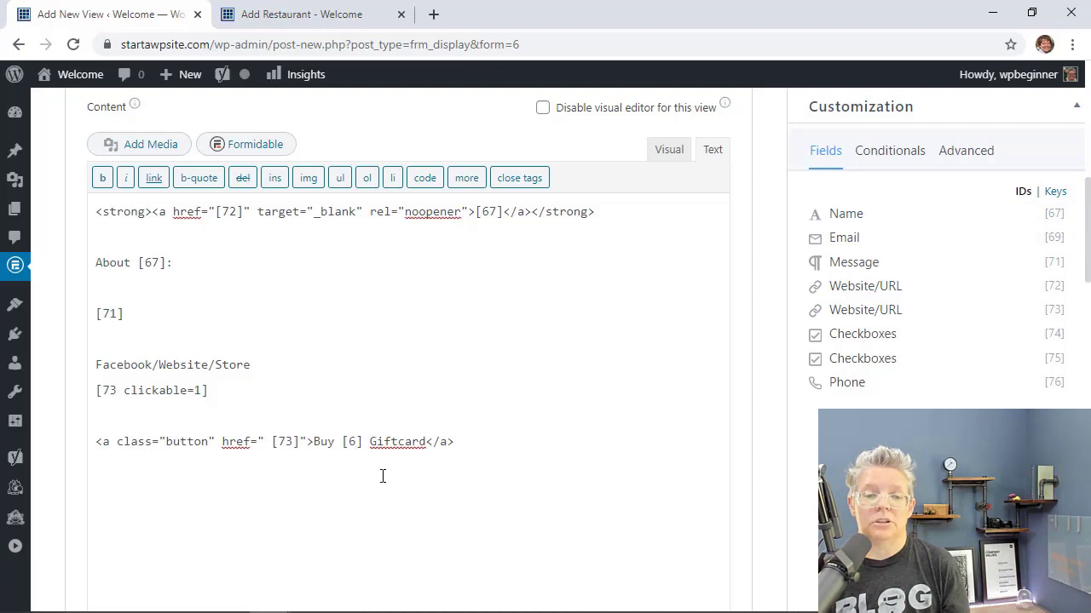
pyautogui.write('7')
# - Review the finished listing template and publish the Add Restaurant view
pyautogui.scroll(-4, 602, 451)
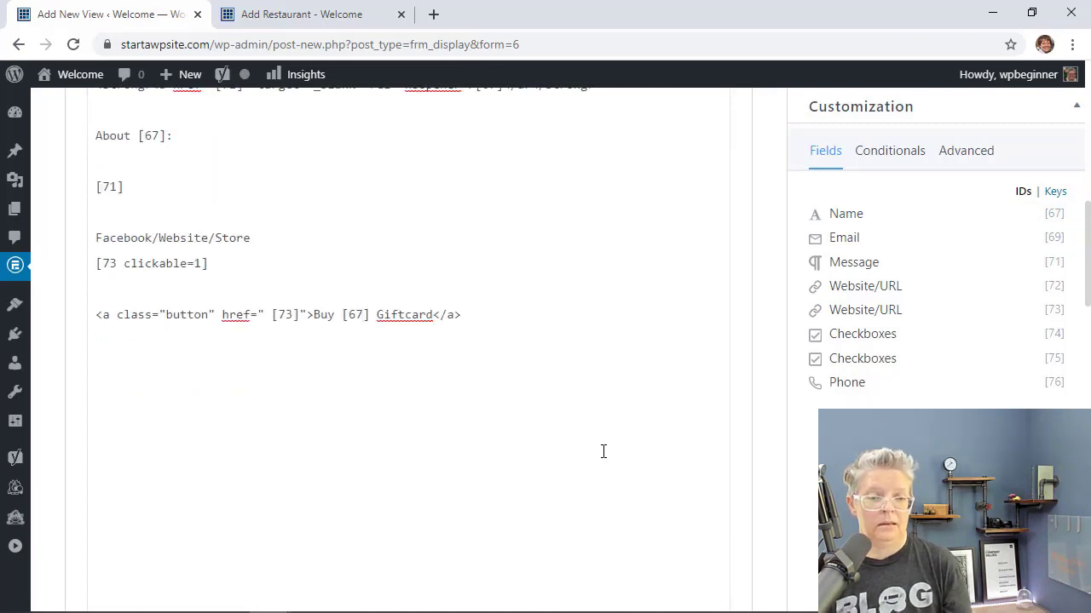
pyautogui.scroll(-1, 603, 451)
pyautogui.scroll(4, 603, 451)
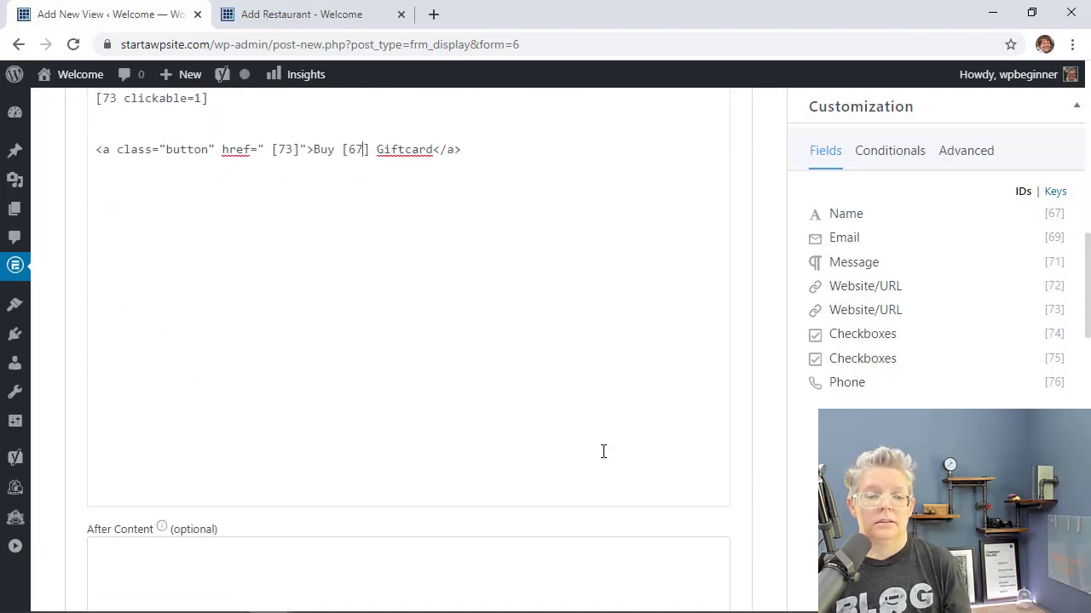
pyautogui.scroll(3, 604, 451)
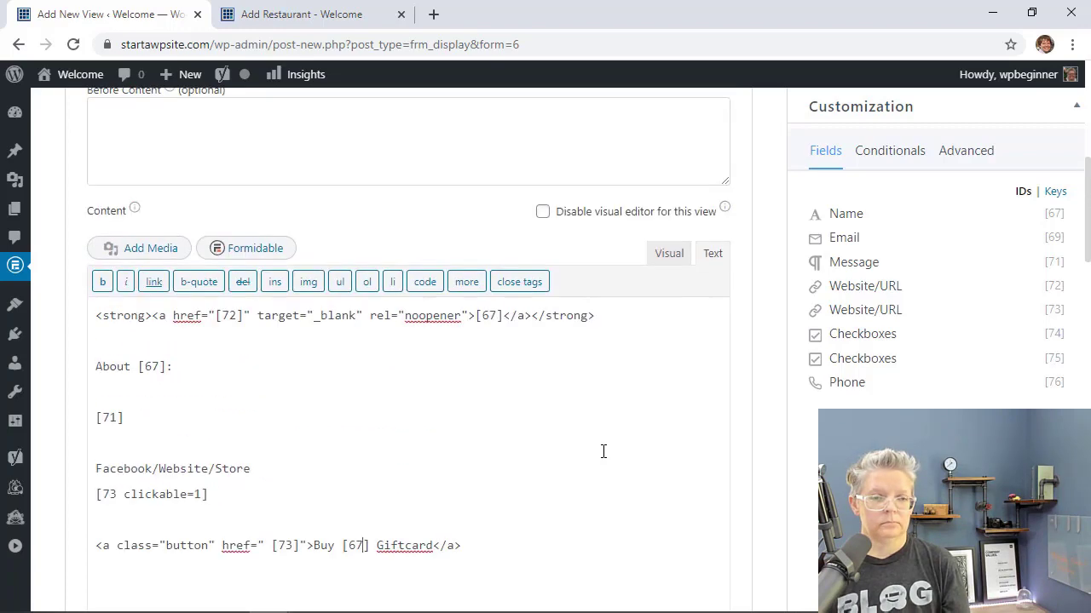
pyautogui.scroll(5, 603, 451)
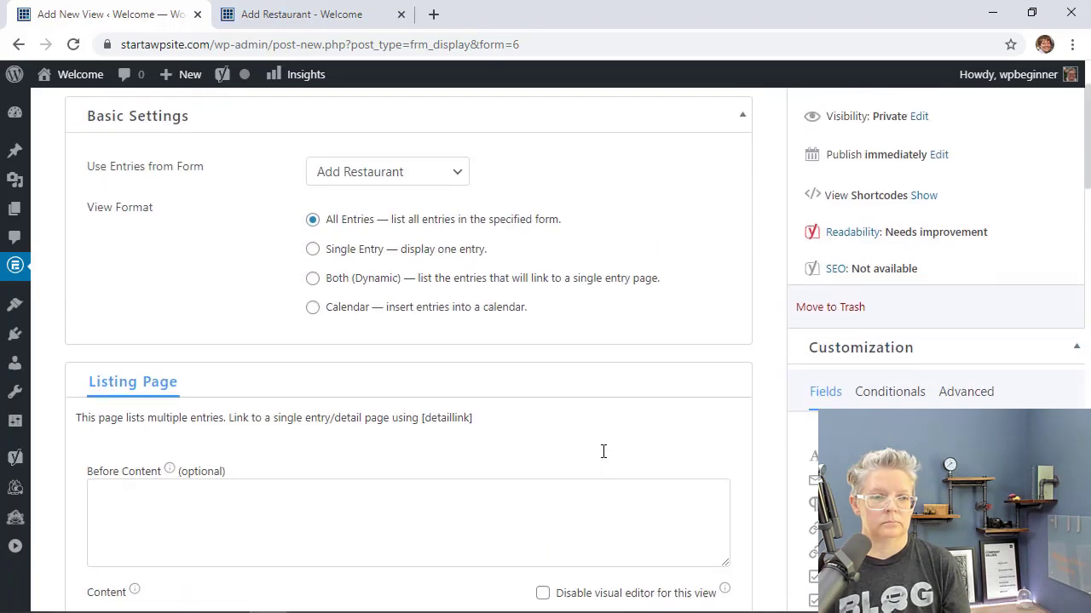
pyautogui.click(993, 112)
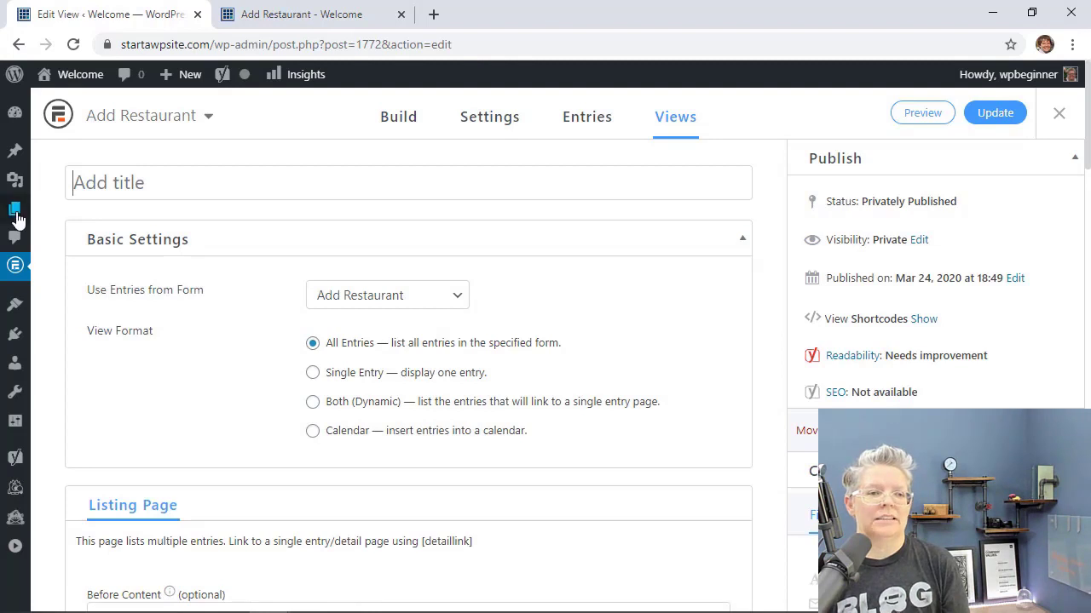
# - Create a new WordPress page titled "Local Restaurants"
pyautogui.moveTo(14, 212)
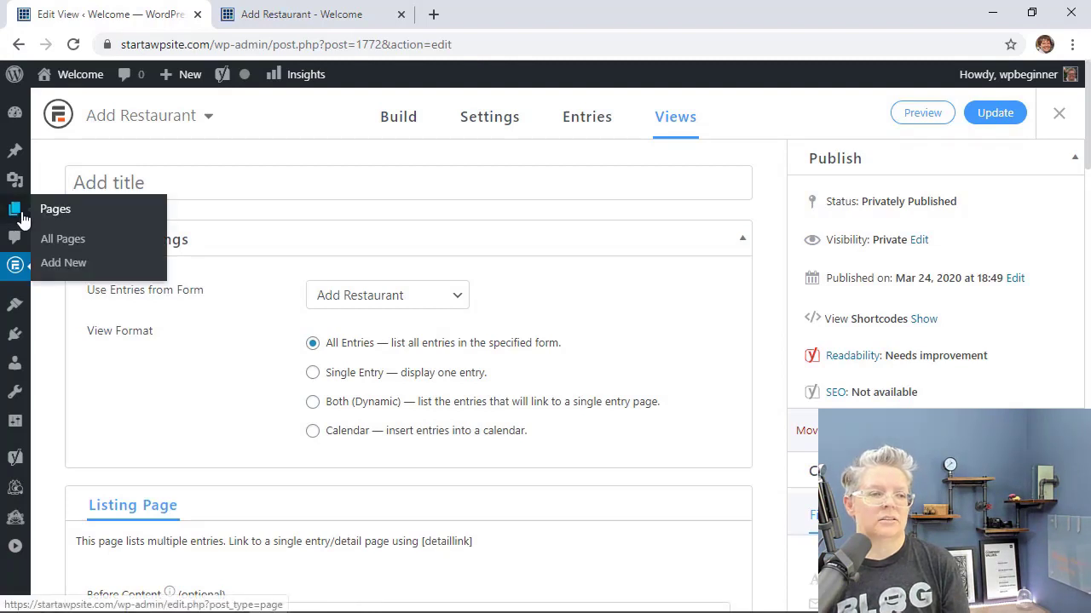
pyautogui.click(62, 262)
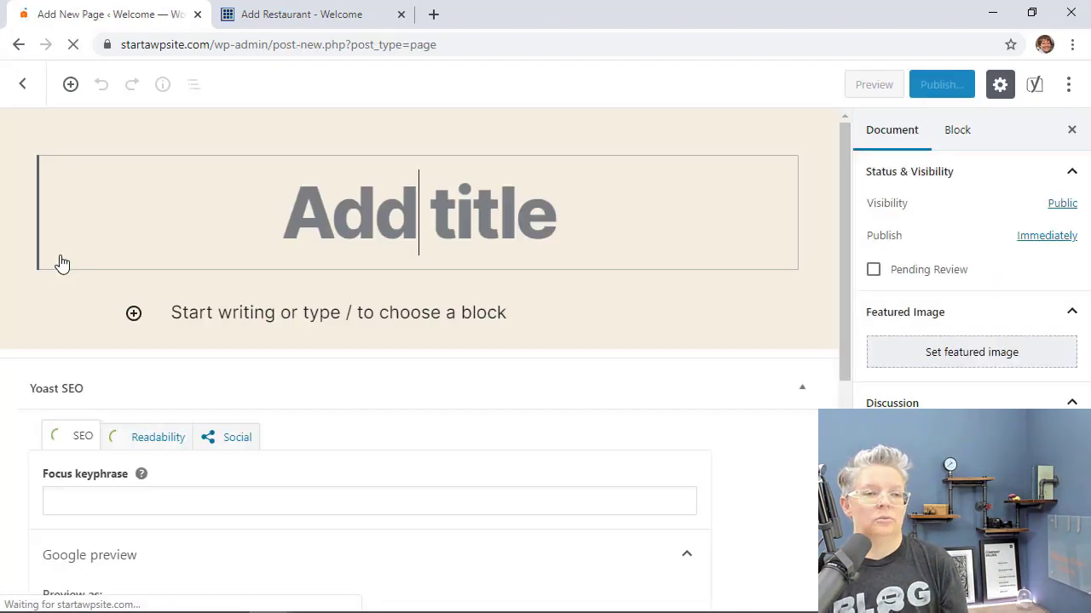
pyautogui.write('Local REs')
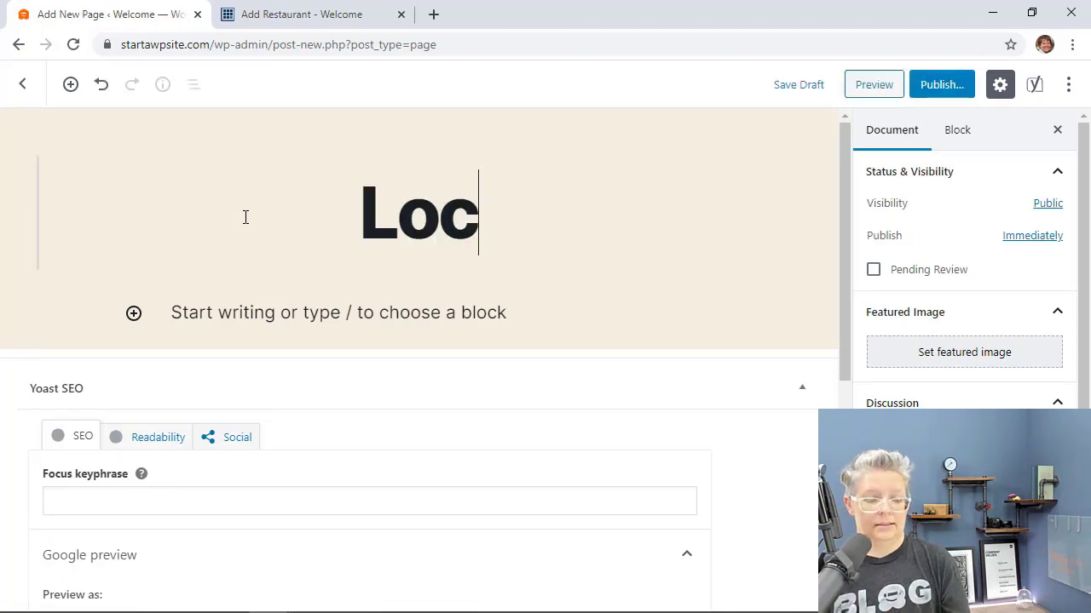
pyautogui.press('BackSpace')
pyautogui.press('BackSpace')
pyautogui.write('e')
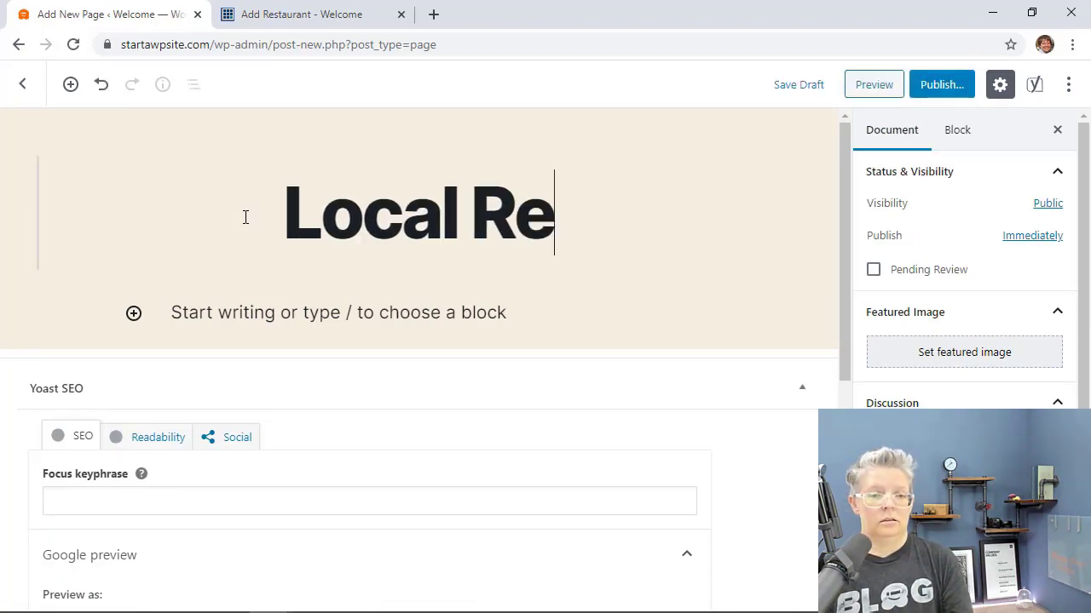
pyautogui.write('staurants')
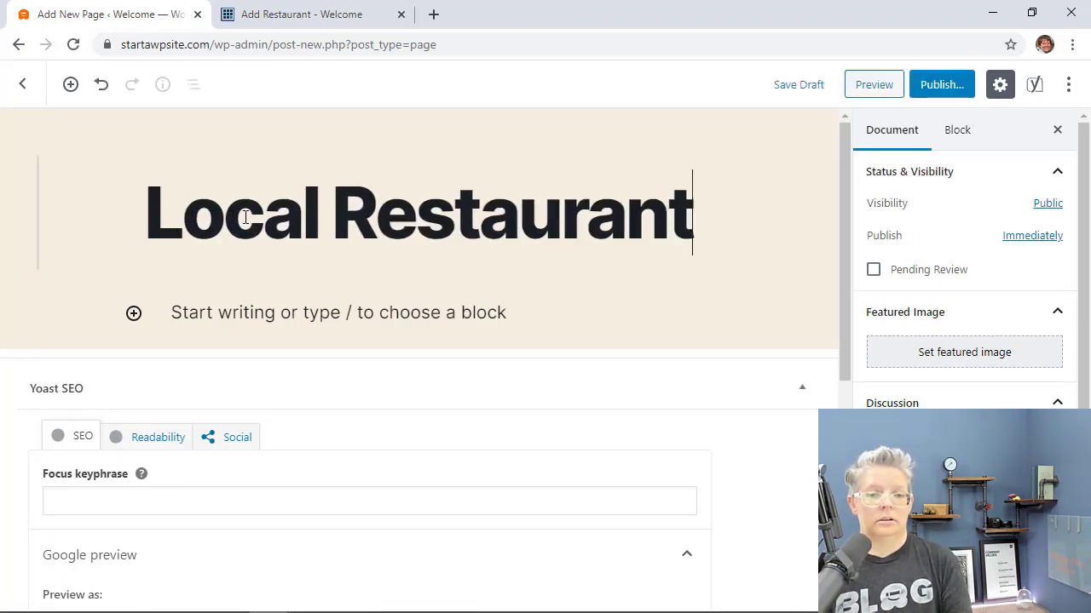
# - Insert a Formidable Views block displaying the Local Restaurants view in the page body and publish the page
pyautogui.click(272, 321)
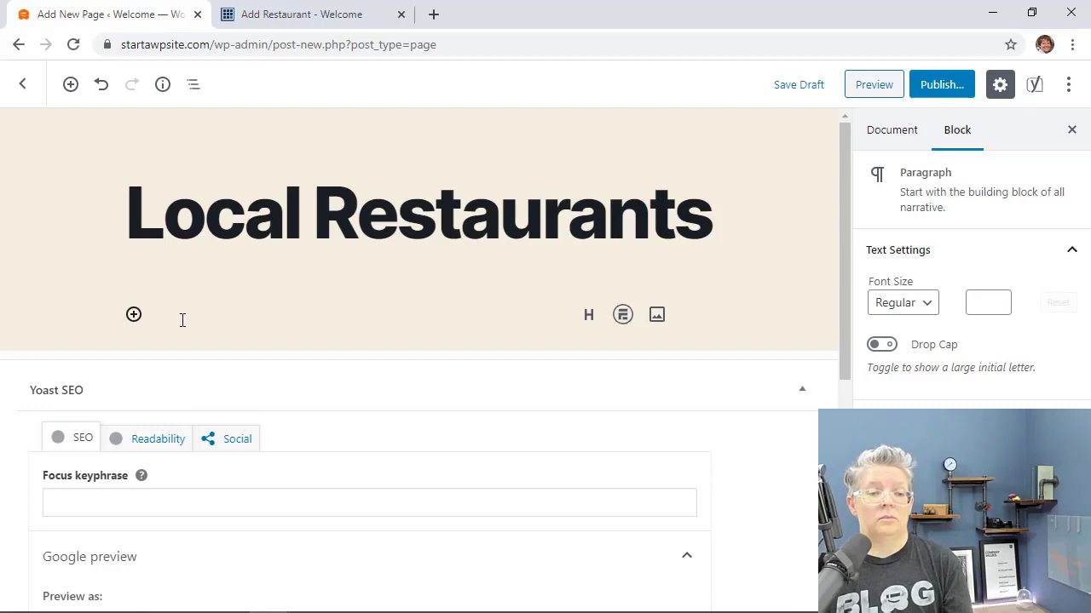
pyautogui.write('/')
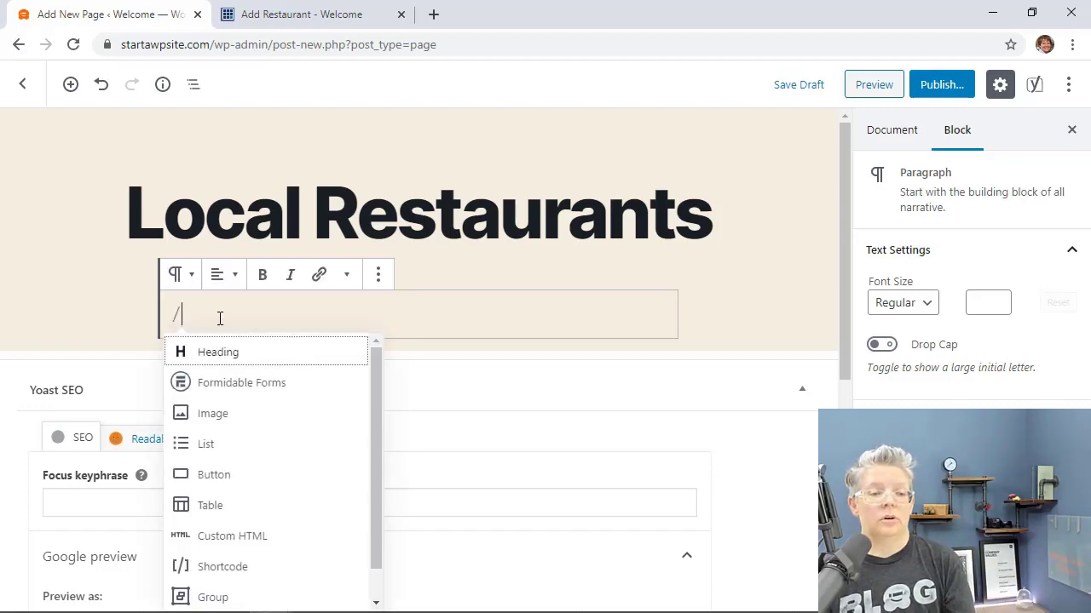
pyautogui.write('fo')
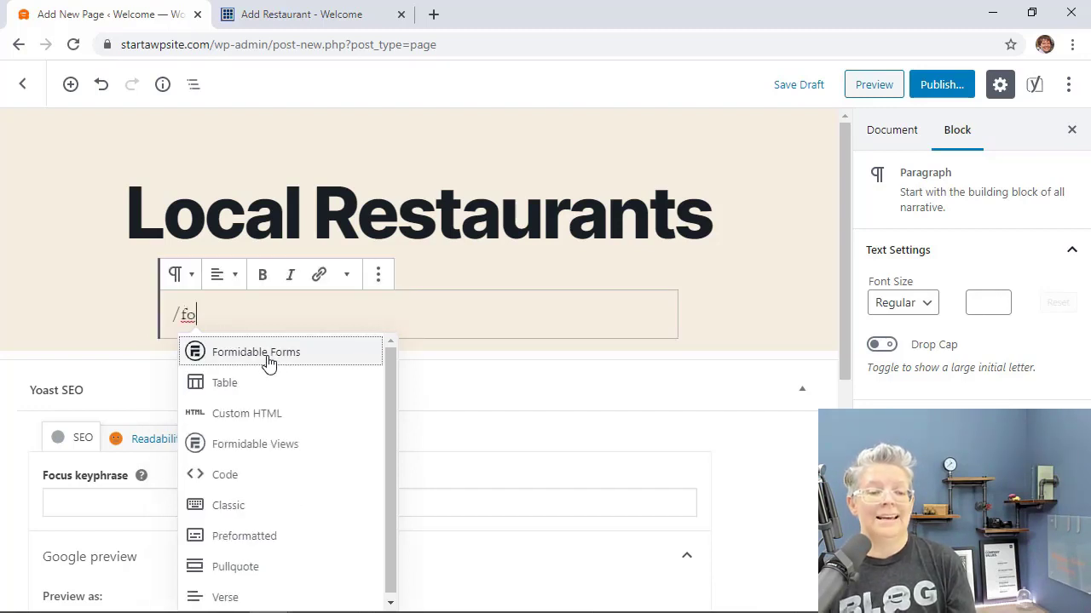
pyautogui.click(290, 450)
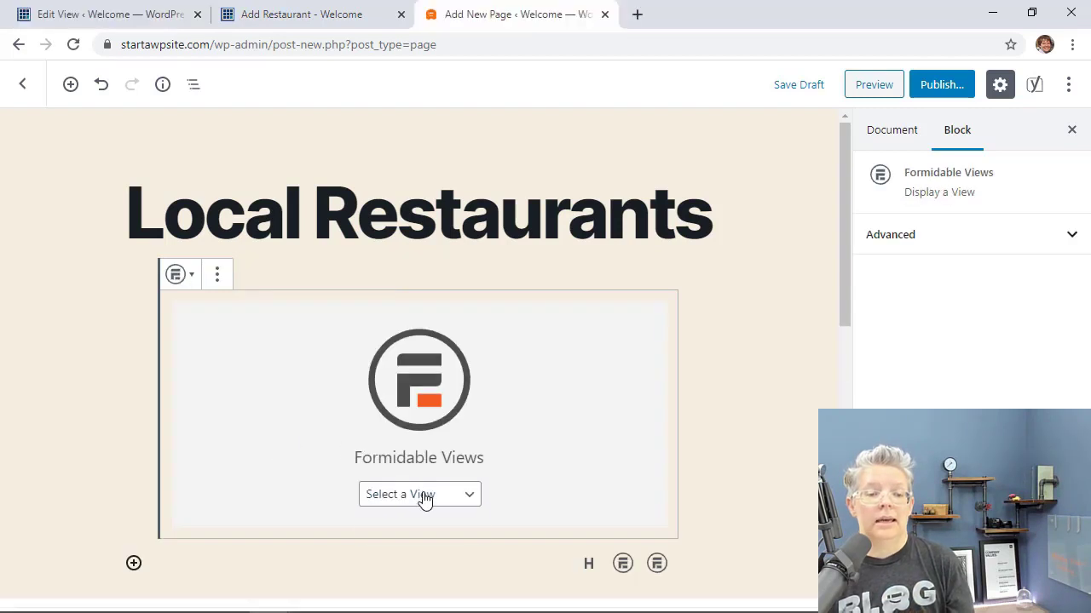
pyautogui.click(424, 496)
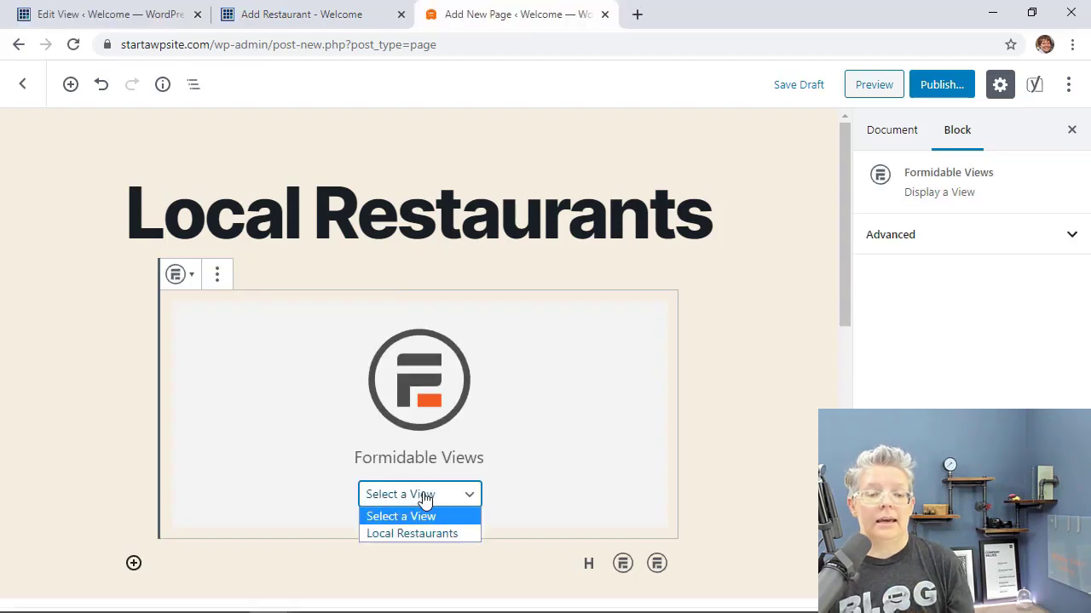
pyautogui.click(405, 533)
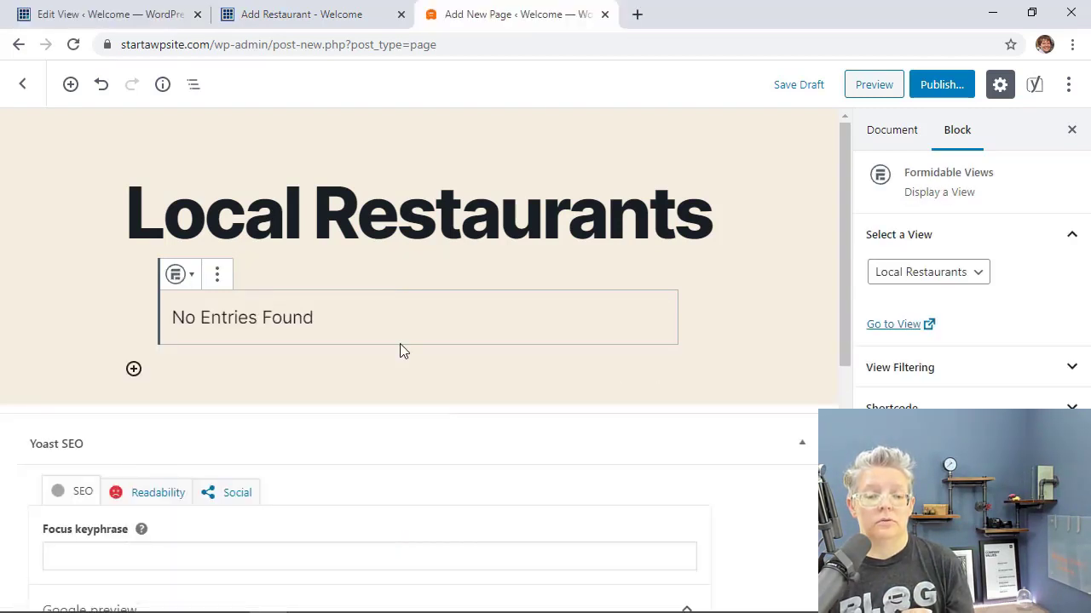
pyautogui.click(942, 85)
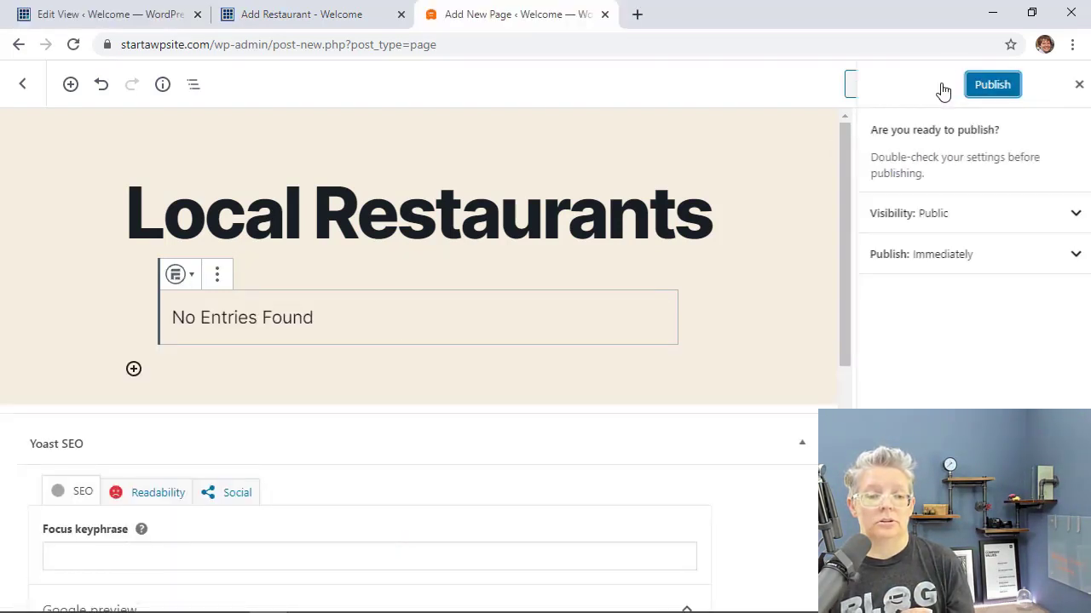
pyautogui.click(992, 87)
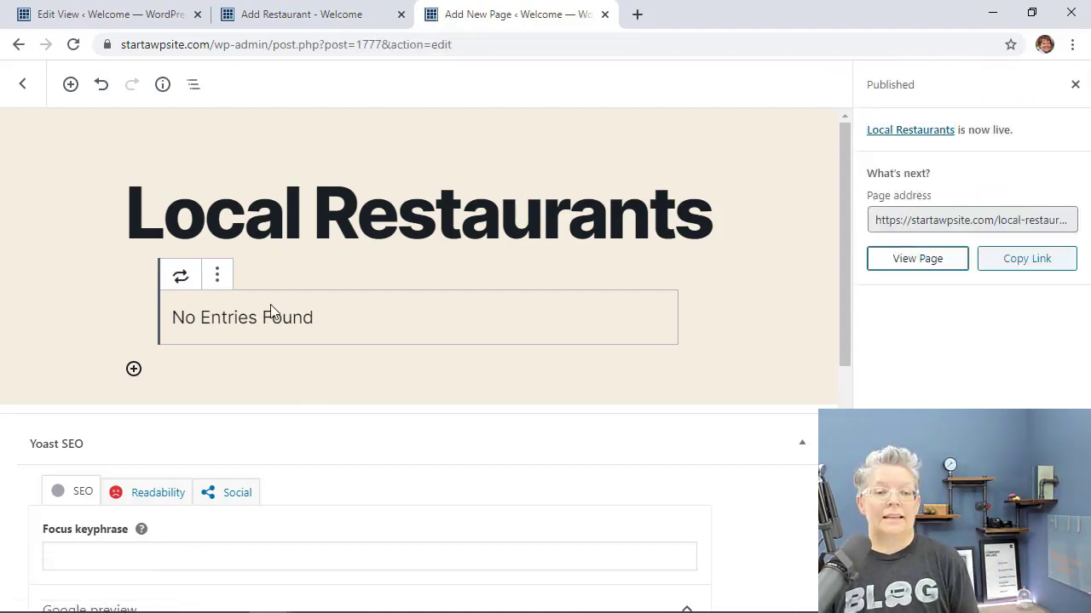
# - On the live Add Restaurant page, enter the name "Satchel's Pizza", the contact email and the business description "Great local pizza"
pyautogui.click(318, 16)
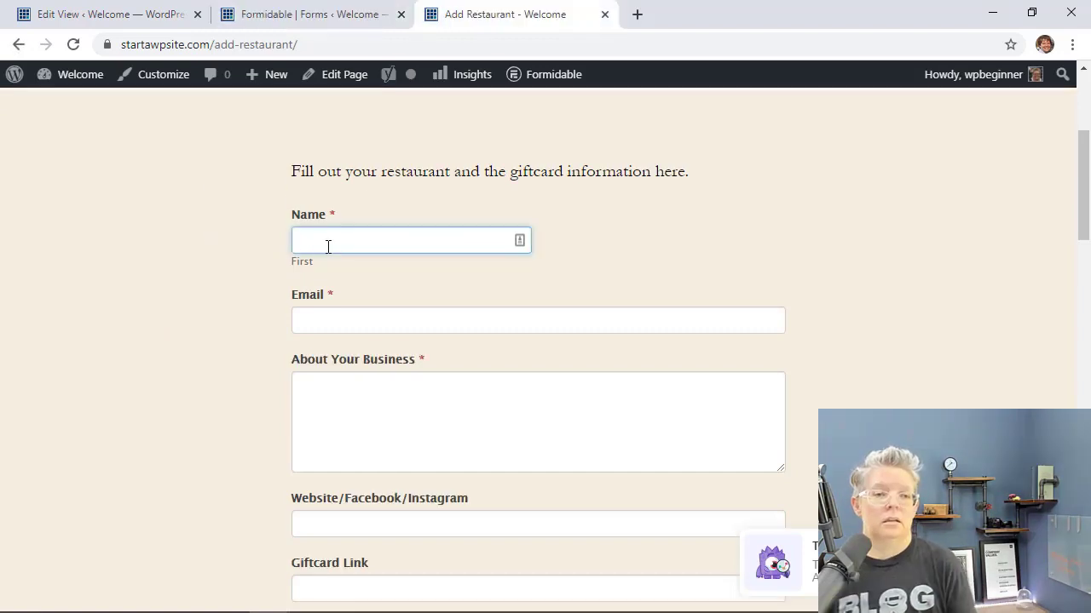
pyautogui.click(329, 242)
pyautogui.write("Satchel's Pizza")
pyautogui.click(346, 322)
pyautogui.write('pizza@exam')
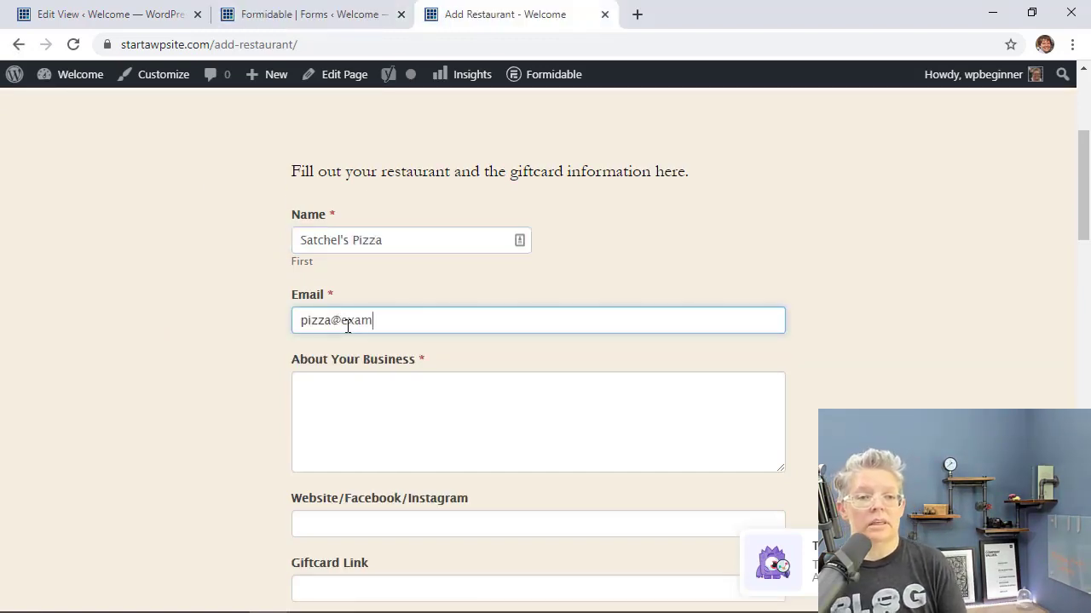
pyautogui.write('ple.com')
pyautogui.click(301, 385)
pyautogui.write('Great local pizza')
pyautogui.scroll(-2, 302, 385)
pyautogui.click(324, 358)
pyautogui.write('https://example.com')
pyautogui.click(322, 420)
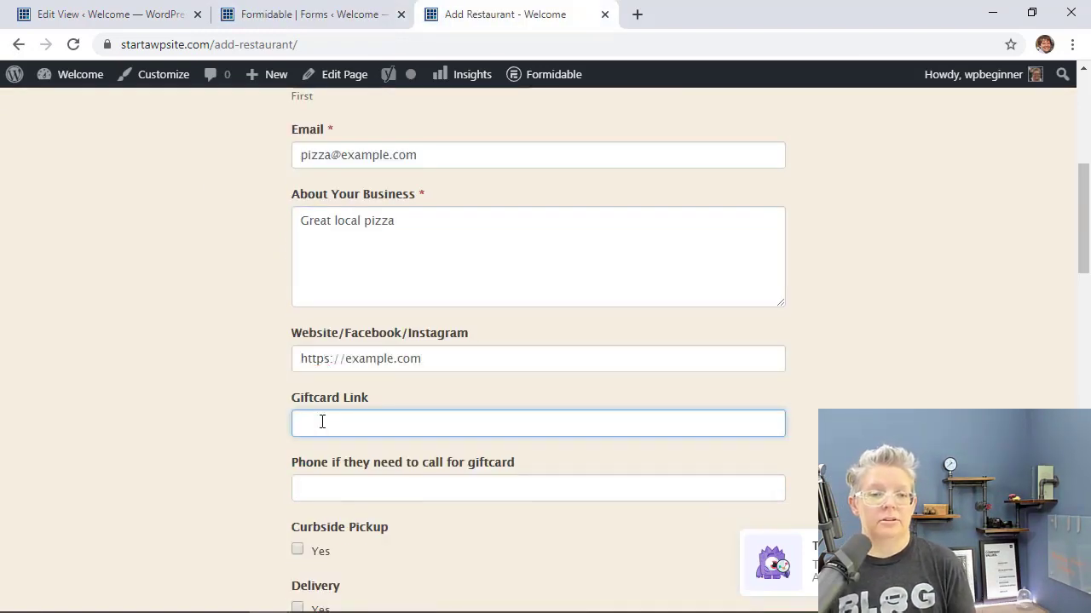
pyautogui.write('https://giftcardexmple.com')
pyautogui.click(333, 489)
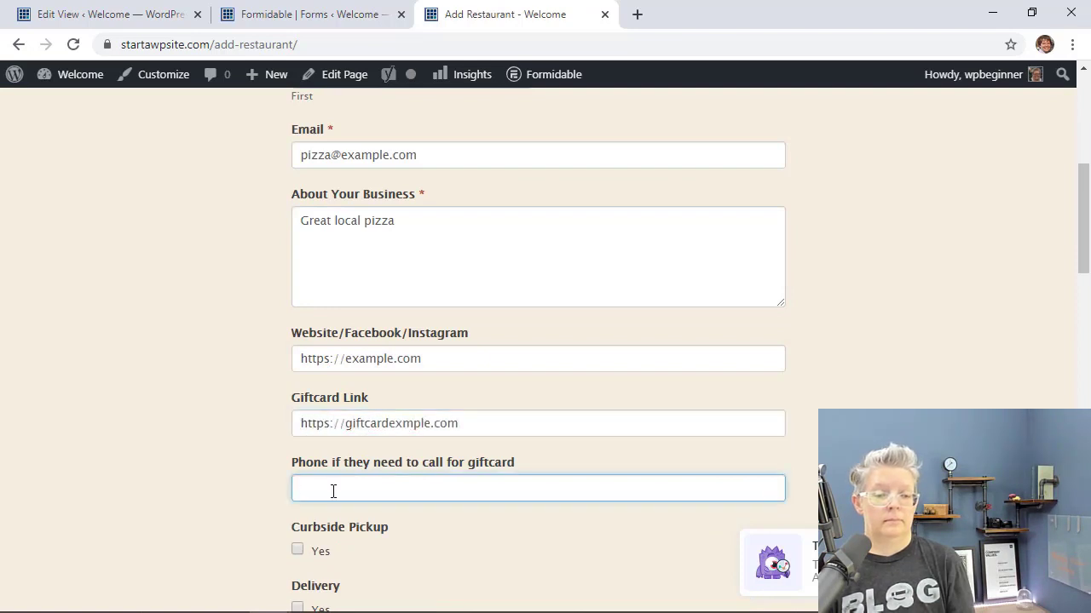
pyautogui.write('2515551212')
# - Mark Curbside Pickup and Delivery as Yes and submit the restaurant entry
pyautogui.scroll(-2, 333, 426)
pyautogui.click(298, 345)
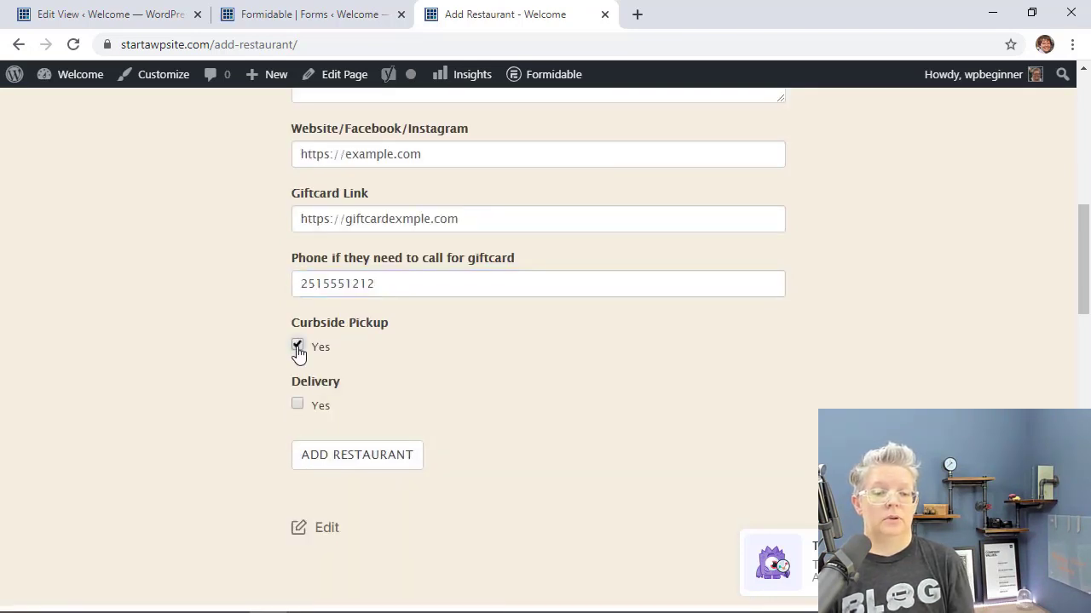
pyautogui.click(297, 406)
pyautogui.click(362, 461)
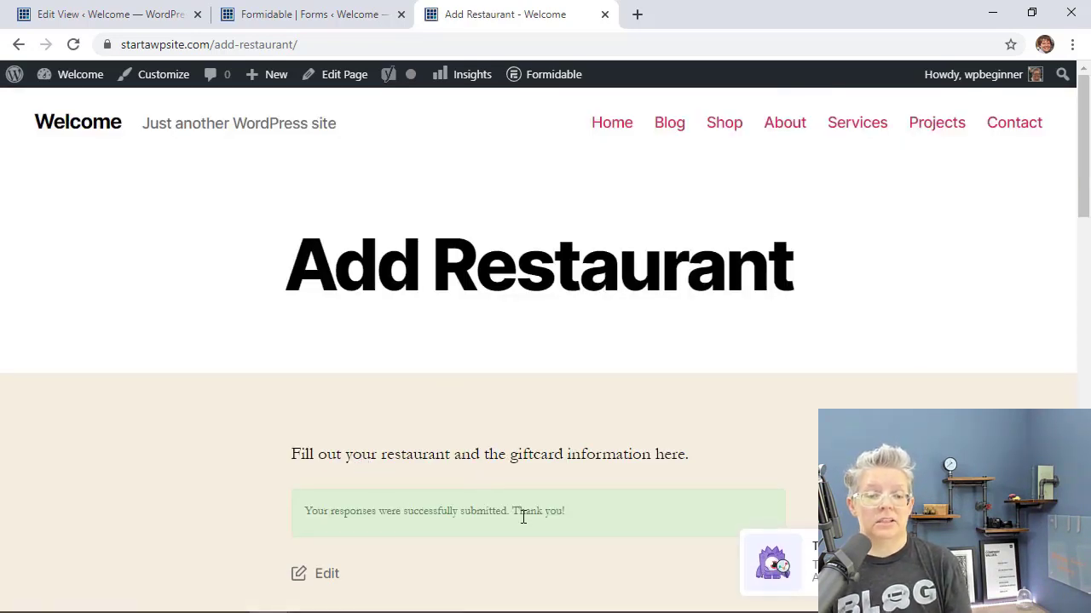
pyautogui.scroll(-1, 456, 503)
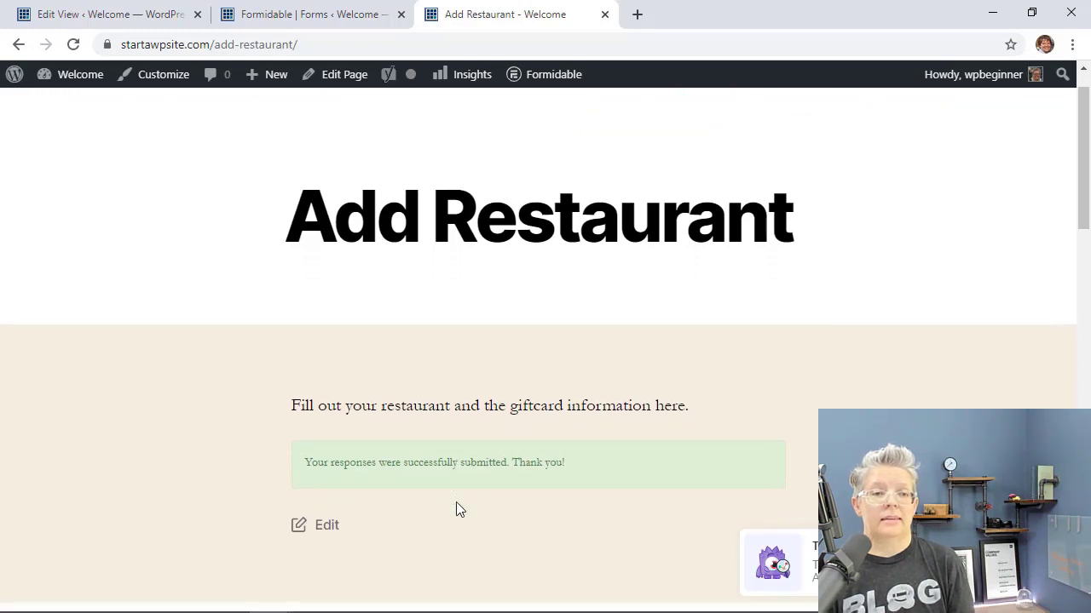
pyautogui.scroll(-1, 440, 456)
pyautogui.scroll(2, 441, 452)
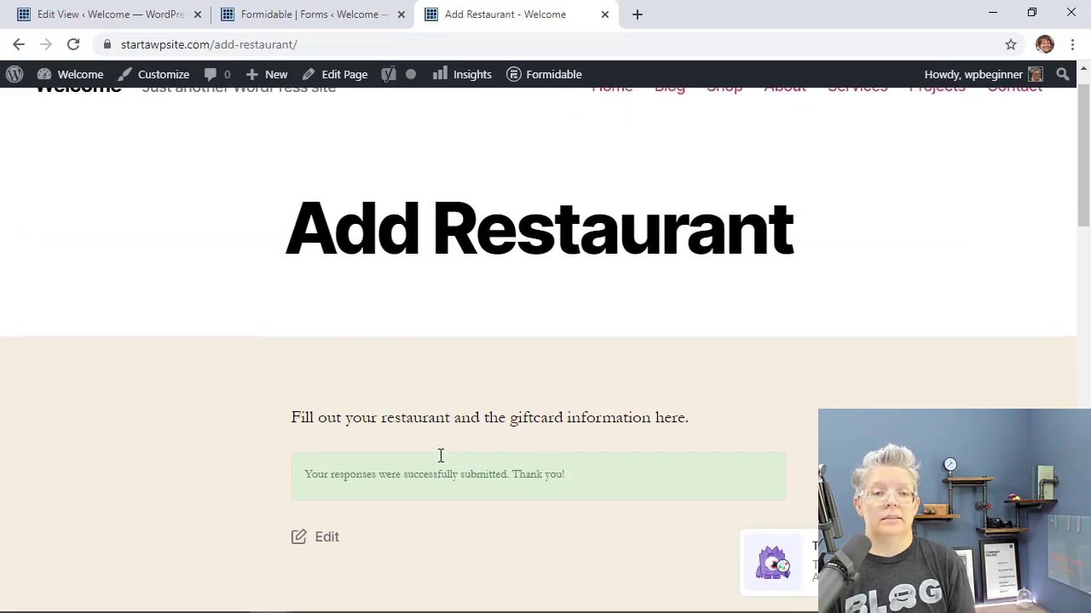
# - From the site's list of pages, open the live Local Restaurants page in a new browser tab and review the restaurant listing
pyautogui.moveTo(73, 80)
pyautogui.click(69, 111)
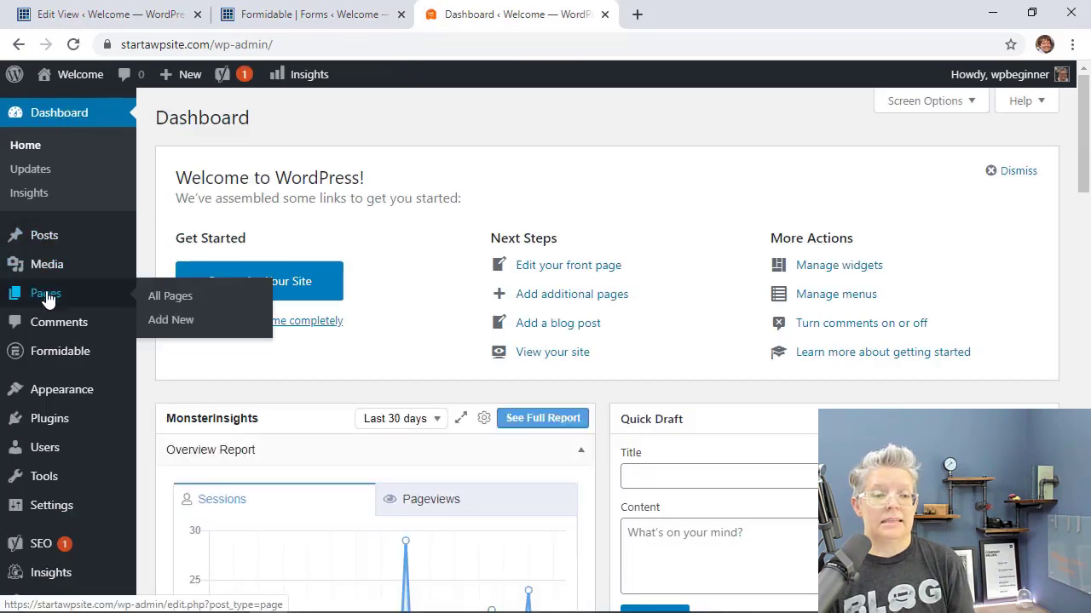
pyautogui.click(44, 293)
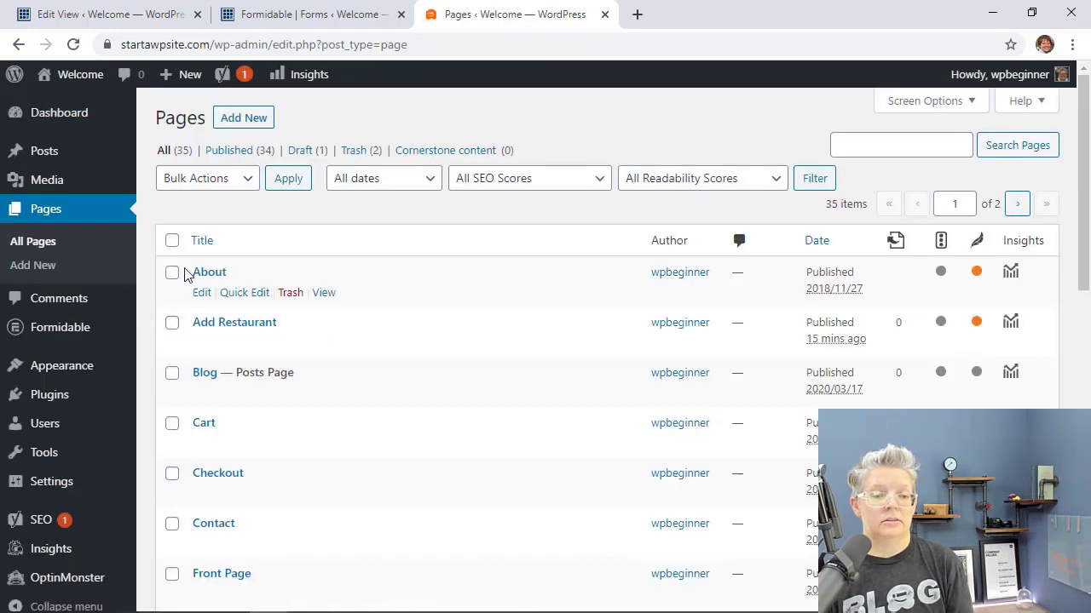
pyautogui.scroll(-3, 163, 355)
pyautogui.scroll(-2, 162, 356)
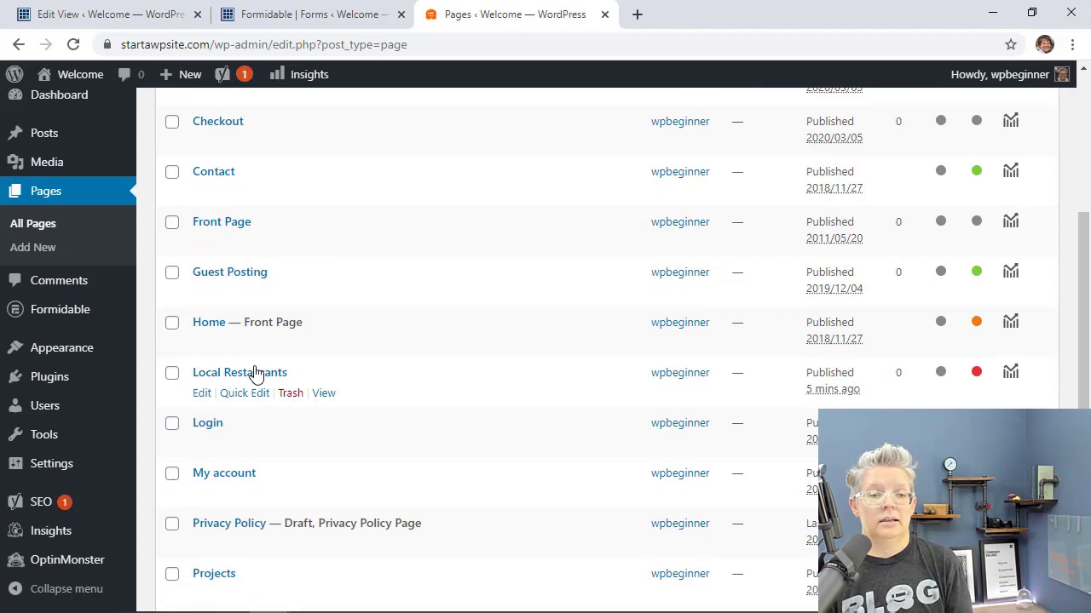
pyautogui.rightClick(324, 395)
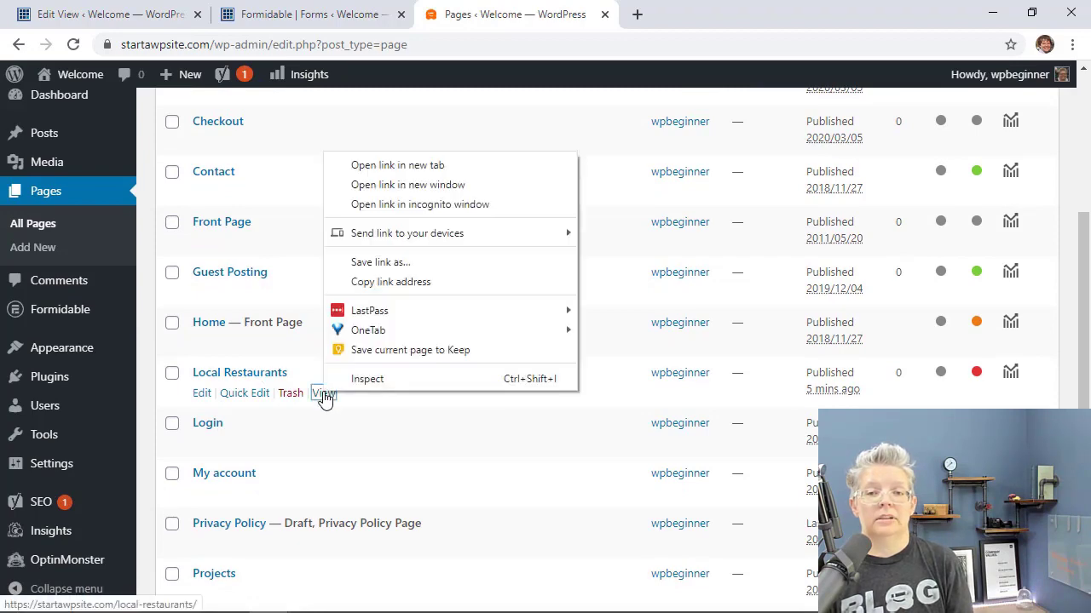
pyautogui.click(388, 165)
pyautogui.click(682, 18)
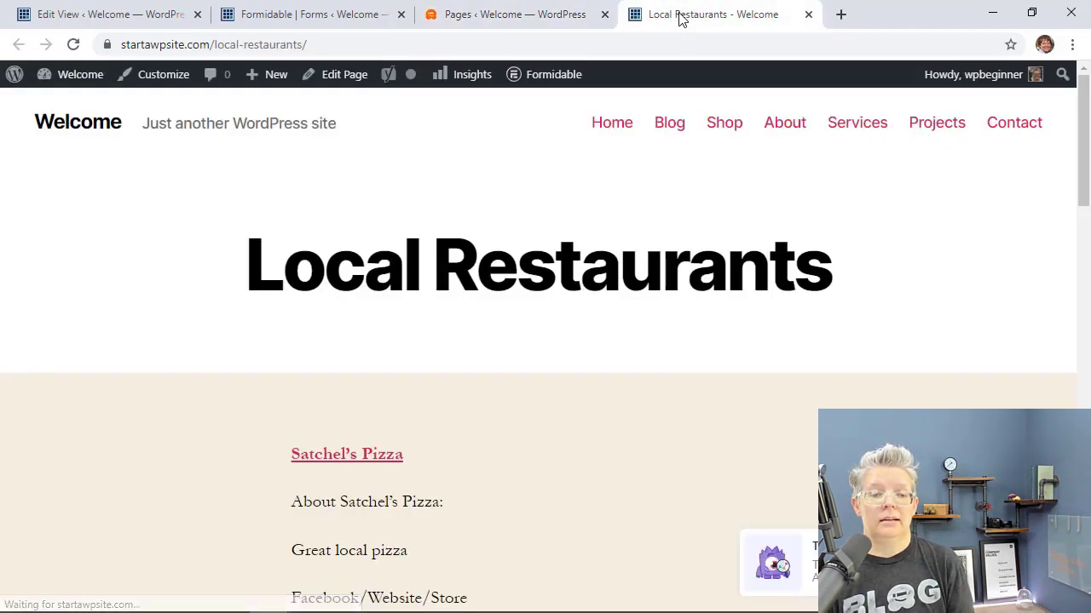
pyautogui.scroll(-2, 221, 528)
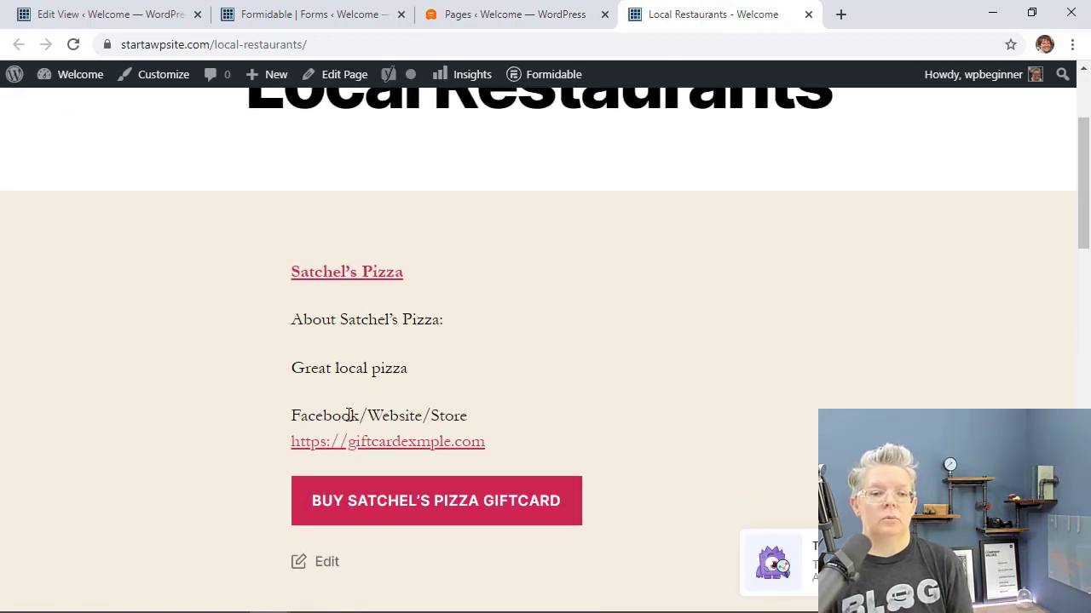
pyautogui.scroll(2, 202, 265)
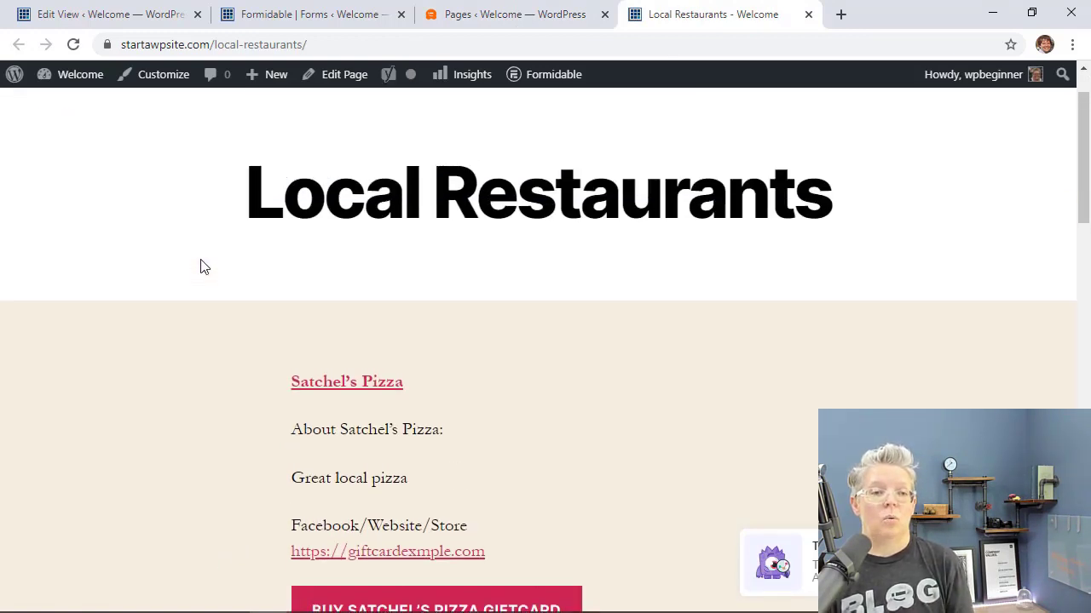
# - Open the live Add Restaurant page in its own browser tab before Local Restaurants, review its form, and return to the listing page
pyautogui.click(512, 14)
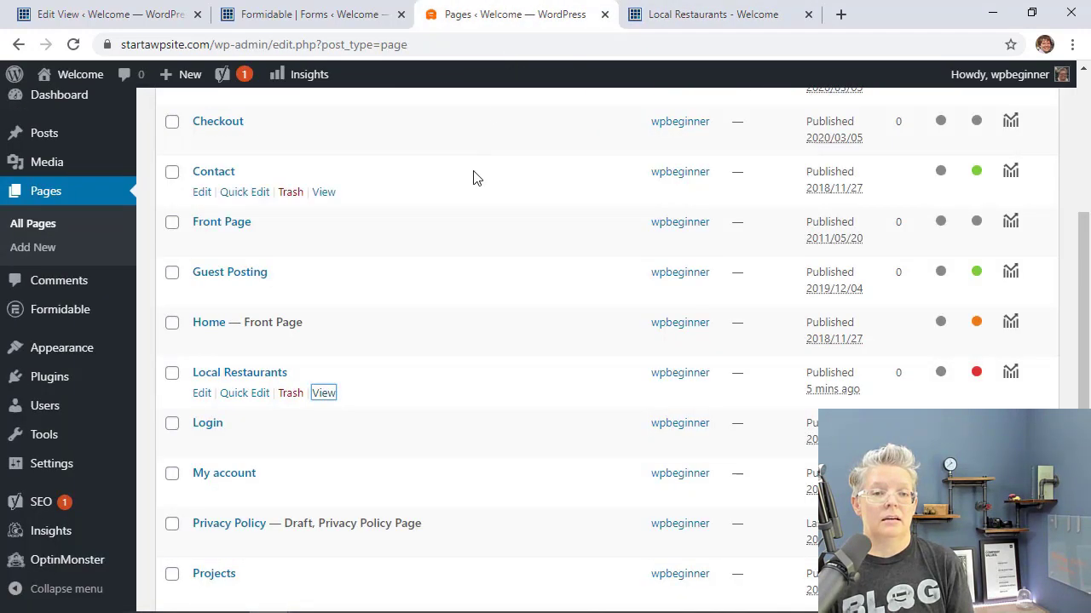
pyautogui.click(333, 13)
pyautogui.click(486, 12)
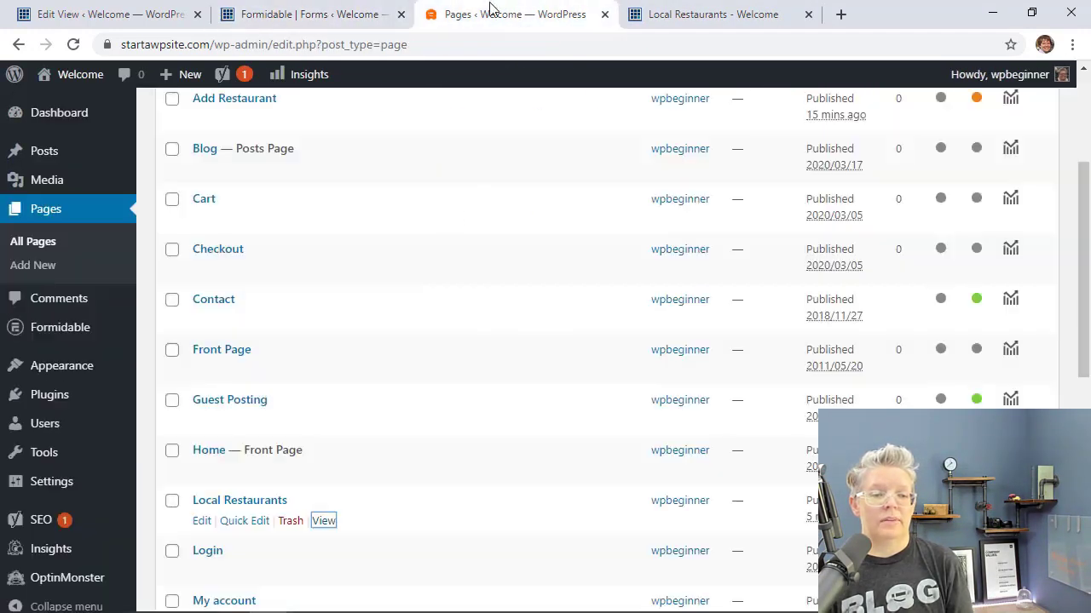
pyautogui.scroll(3, 415, 249)
pyautogui.moveTo(280, 341)
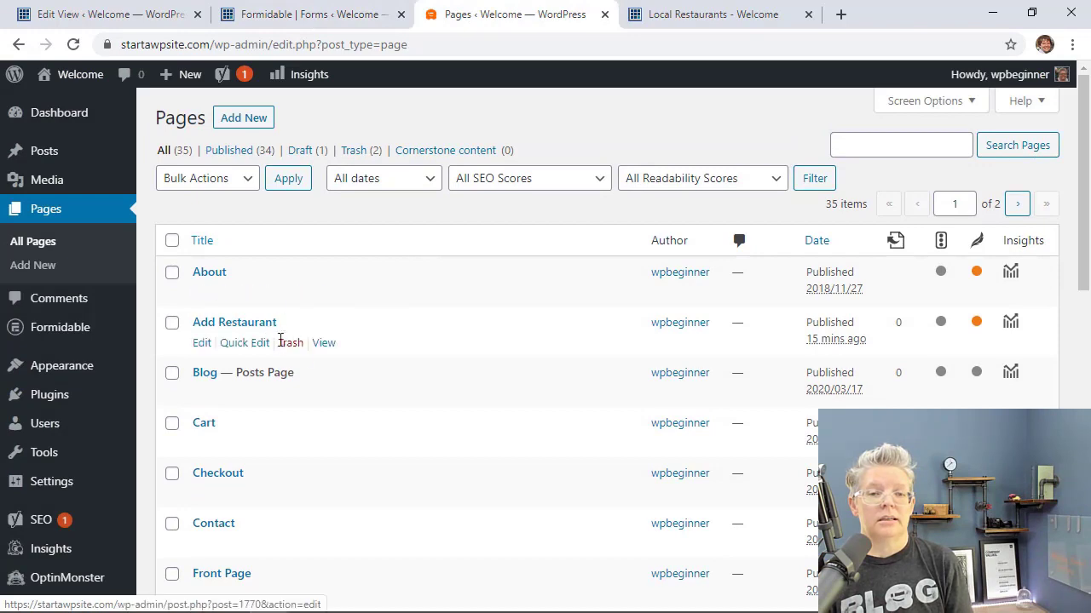
pyautogui.rightClick(322, 343)
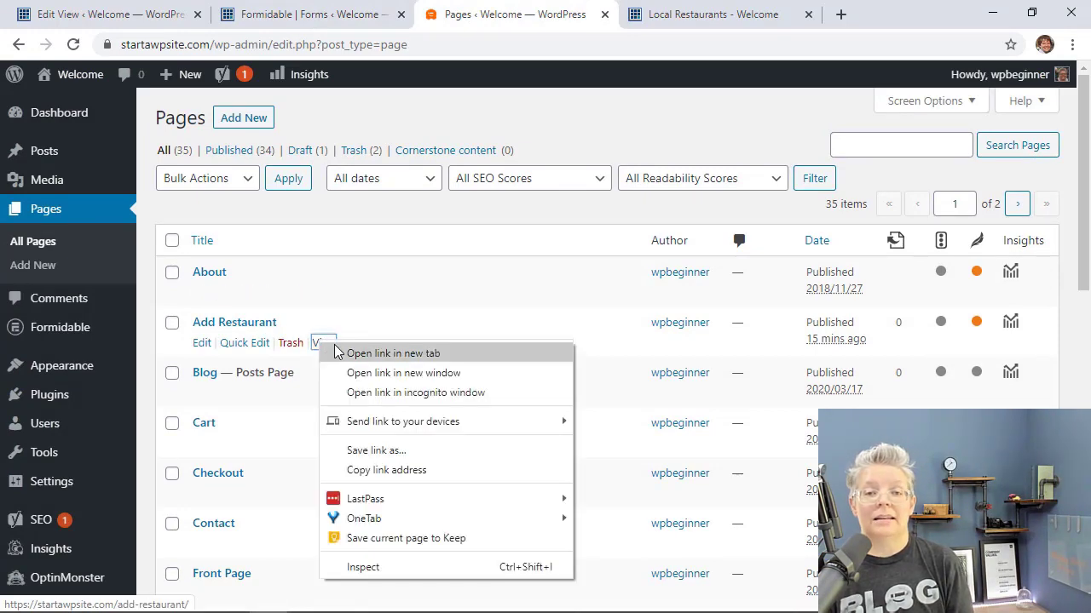
pyautogui.click(333, 351)
pyautogui.moveTo(778, 19); pyautogui.dragTo(622, 32)
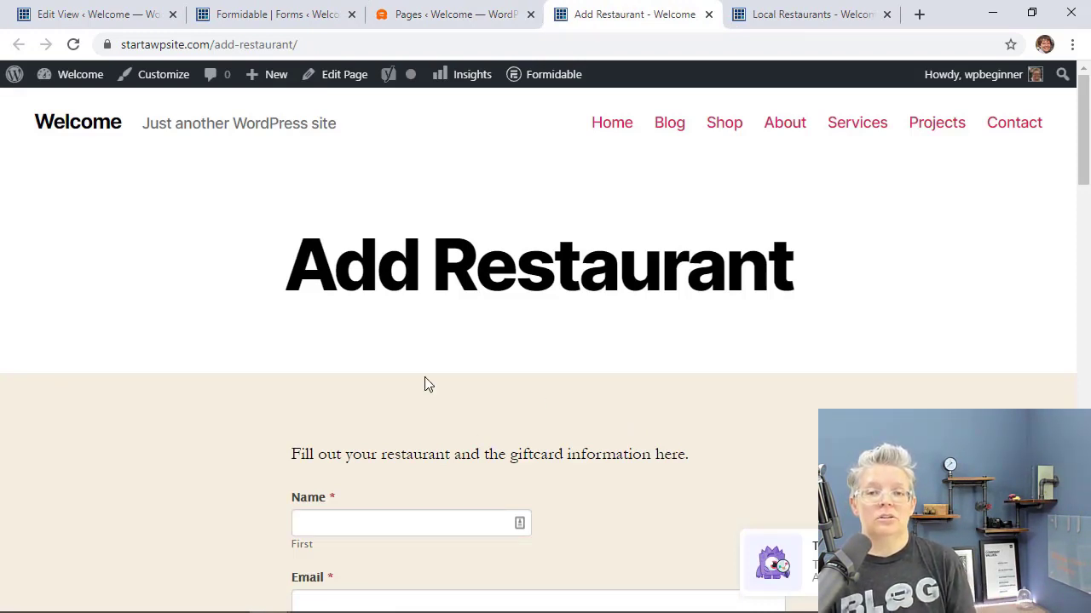
pyautogui.scroll(-3, 613, 355)
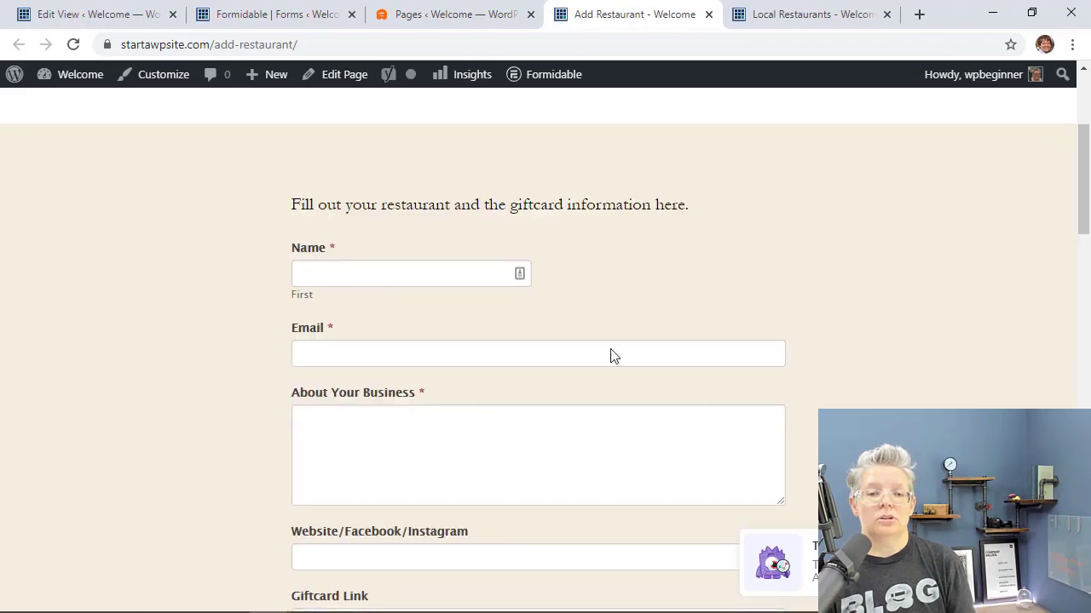
pyautogui.click(801, 11)
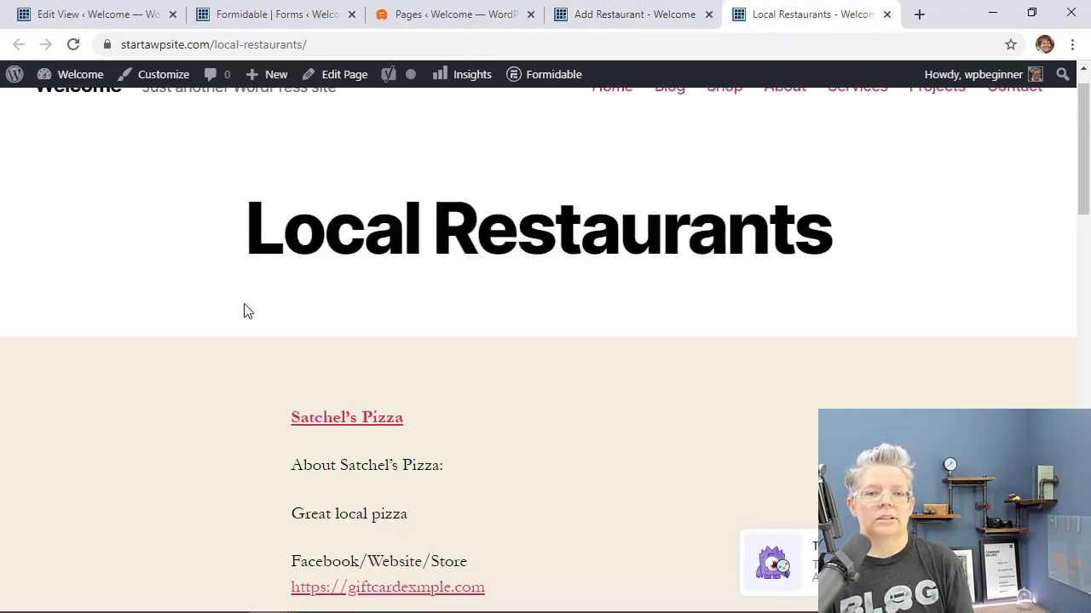
# - Return from the live restaurant pages to the Add Restaurant form in the builder and open its general settings
pyautogui.scroll(-2, 244, 311)
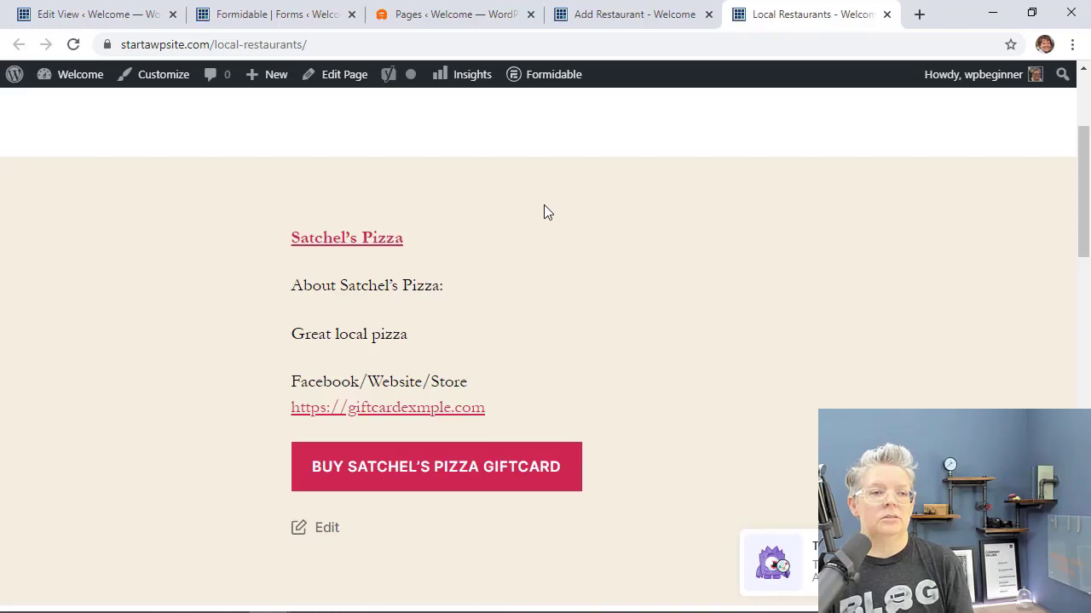
pyautogui.click(617, 23)
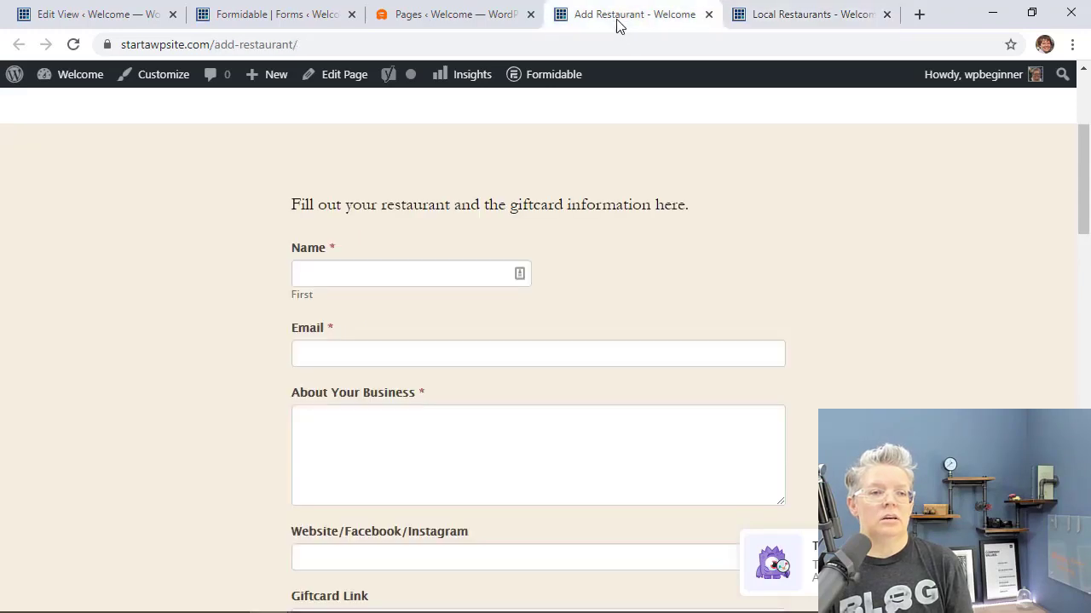
pyautogui.click(116, 21)
pyautogui.click(223, 19)
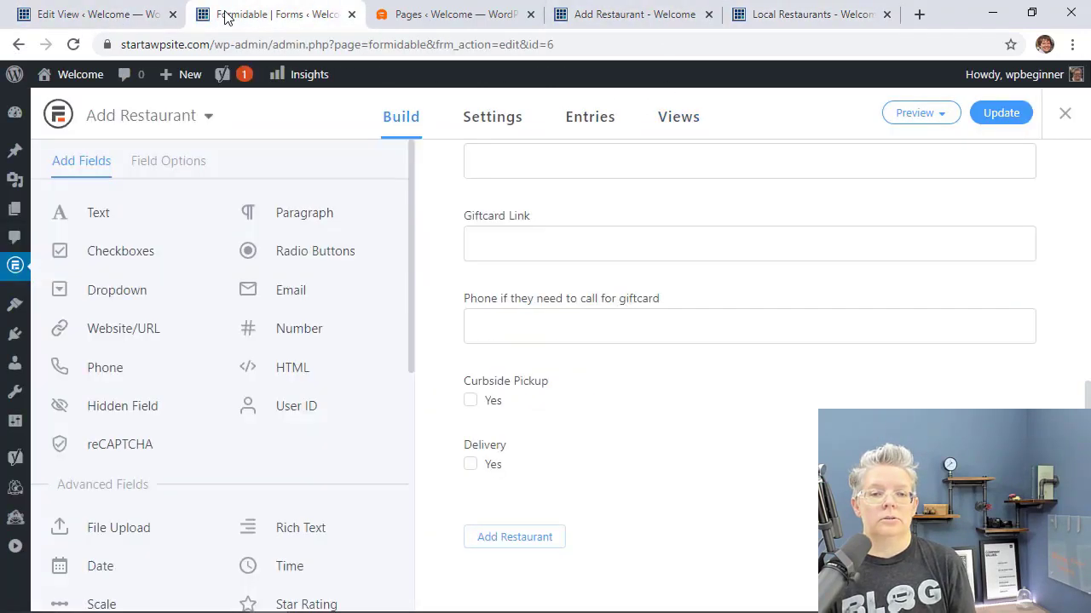
pyautogui.click(494, 122)
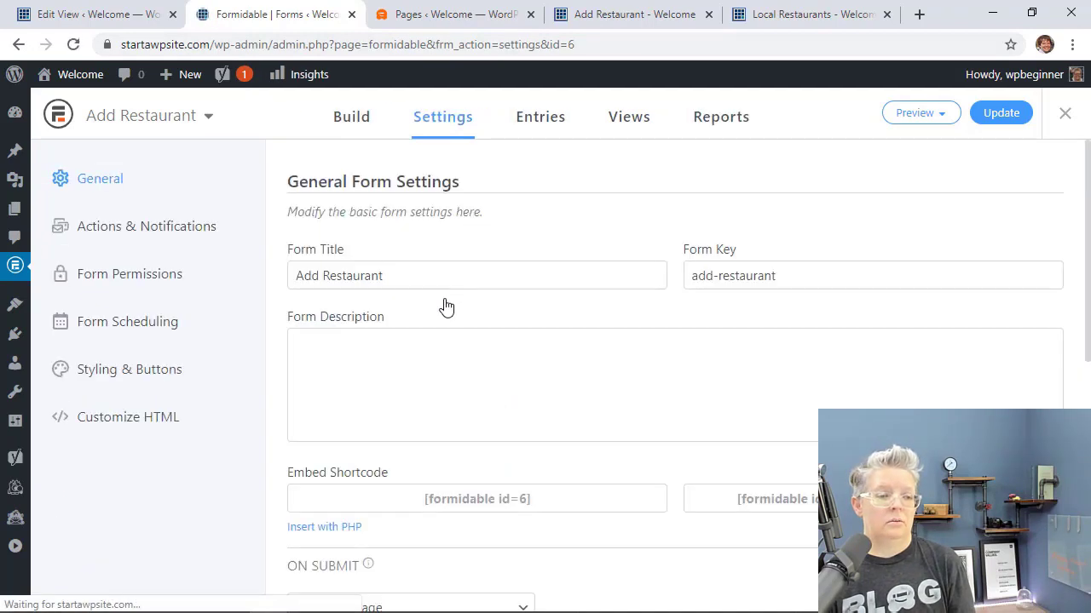
# - Make the form show the page content of Local Restaurants on submit and save the form settings
pyautogui.scroll(-2, 295, 309)
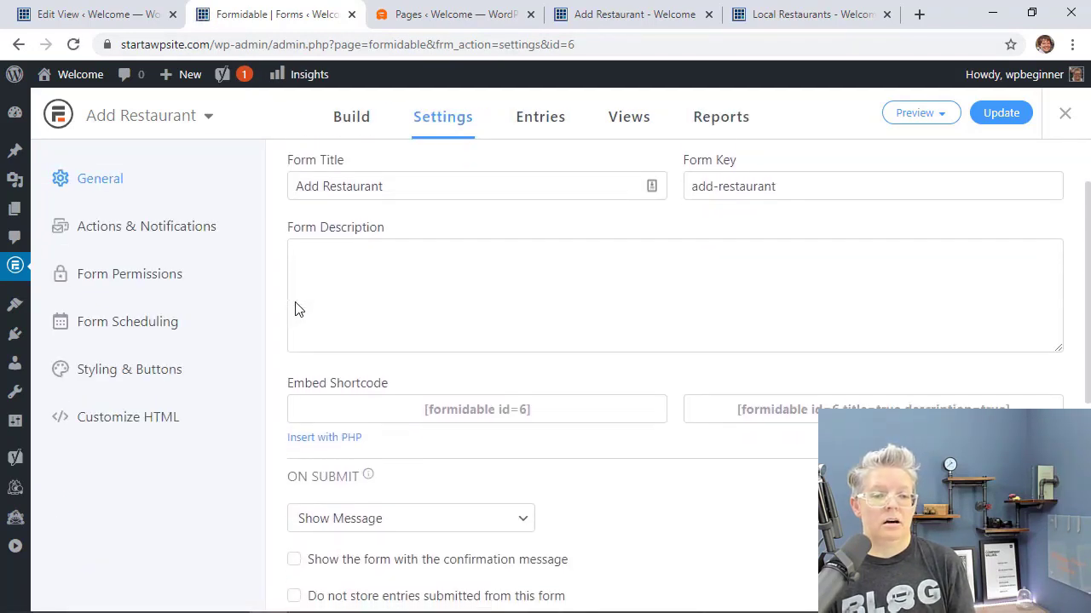
pyautogui.scroll(-1, 295, 310)
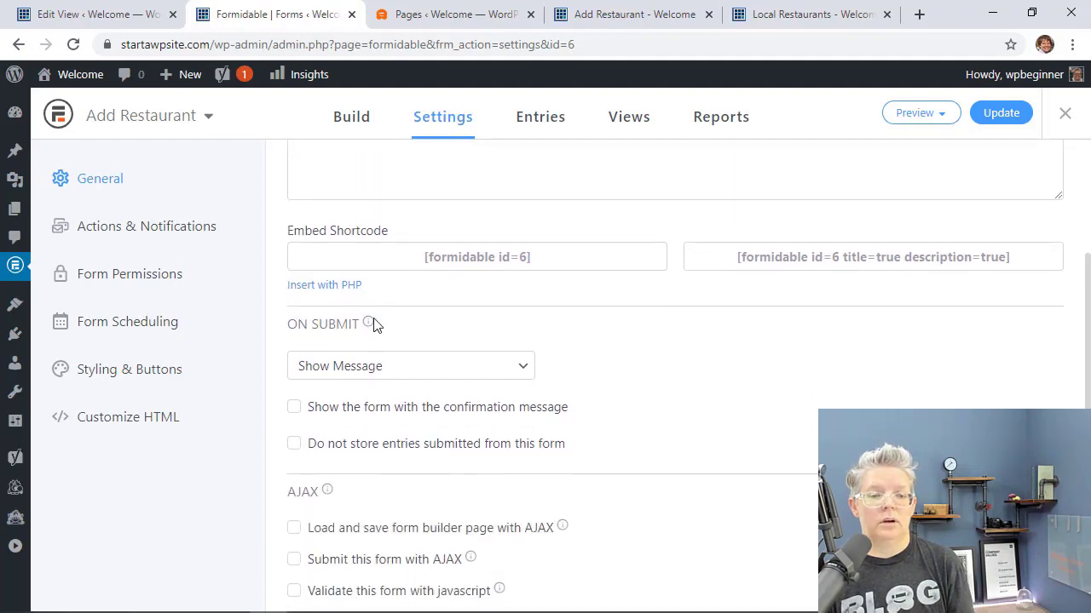
pyautogui.click(408, 368)
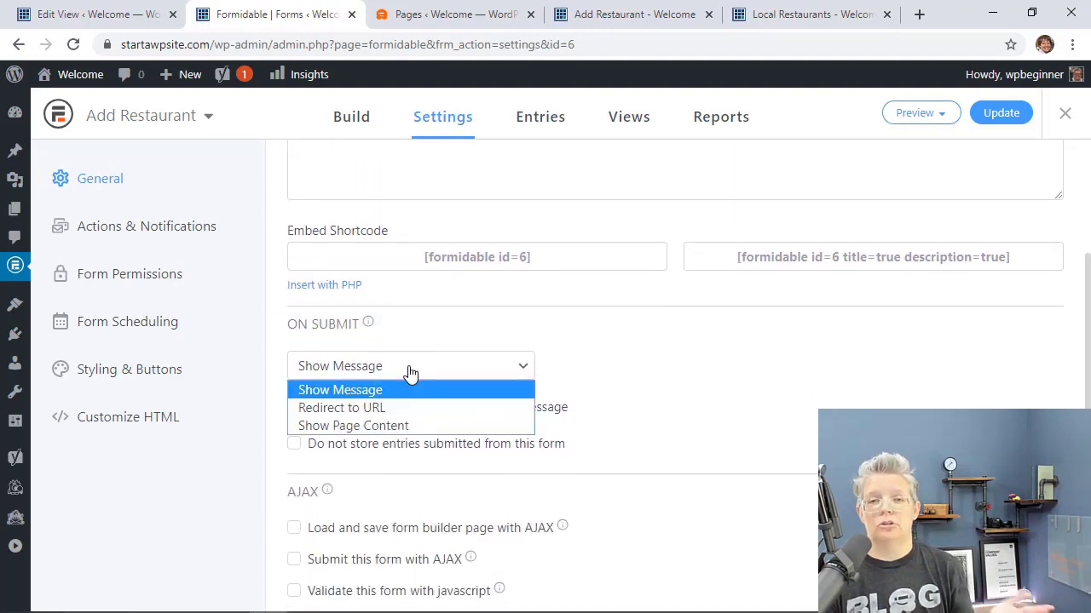
pyautogui.click(347, 426)
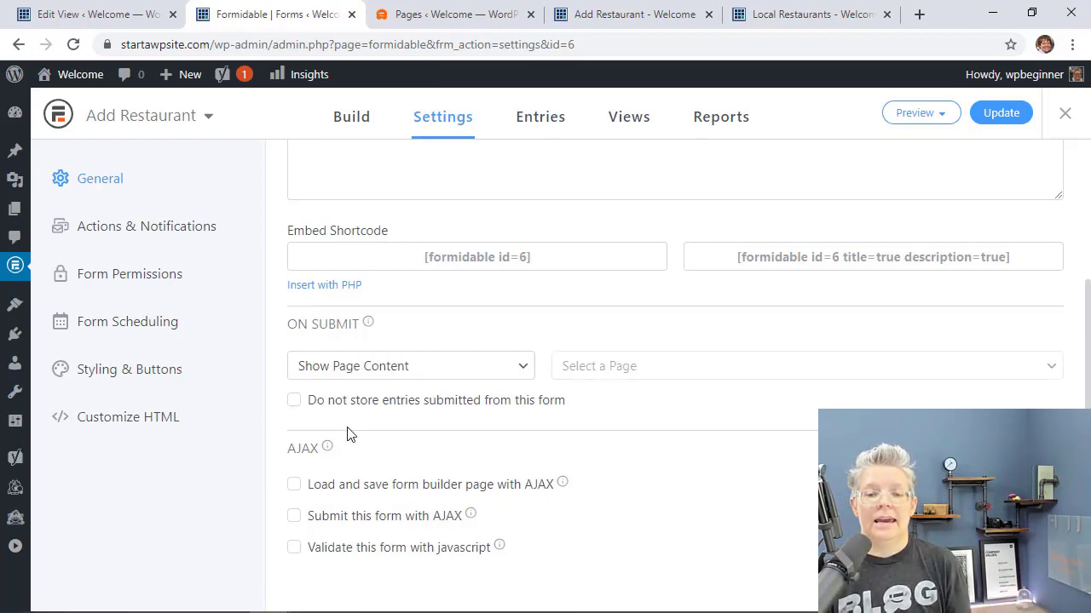
pyautogui.click(605, 369)
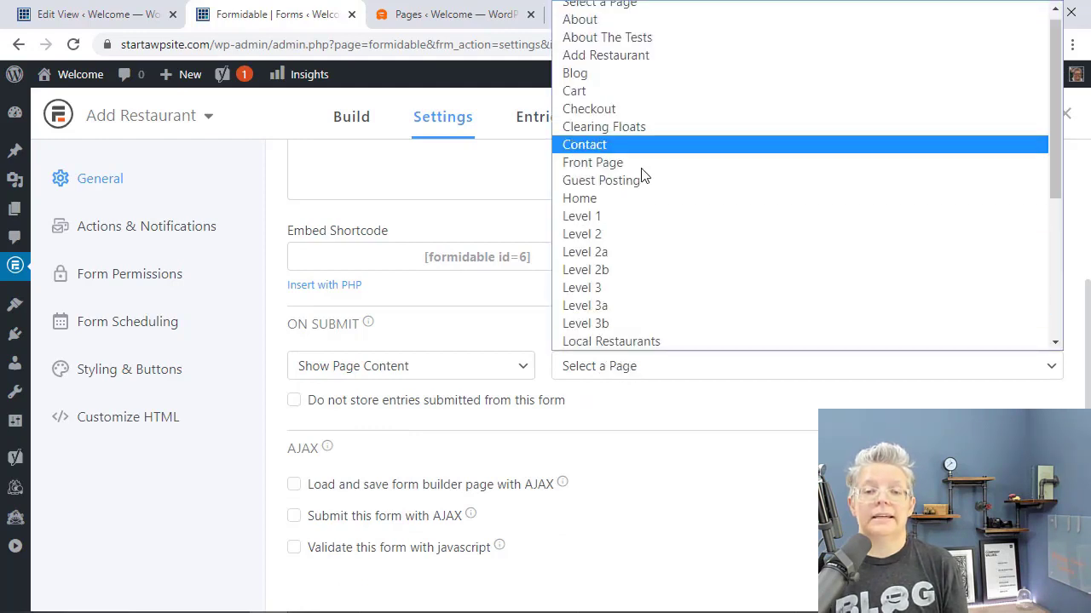
pyautogui.scroll(-2, 650, 239)
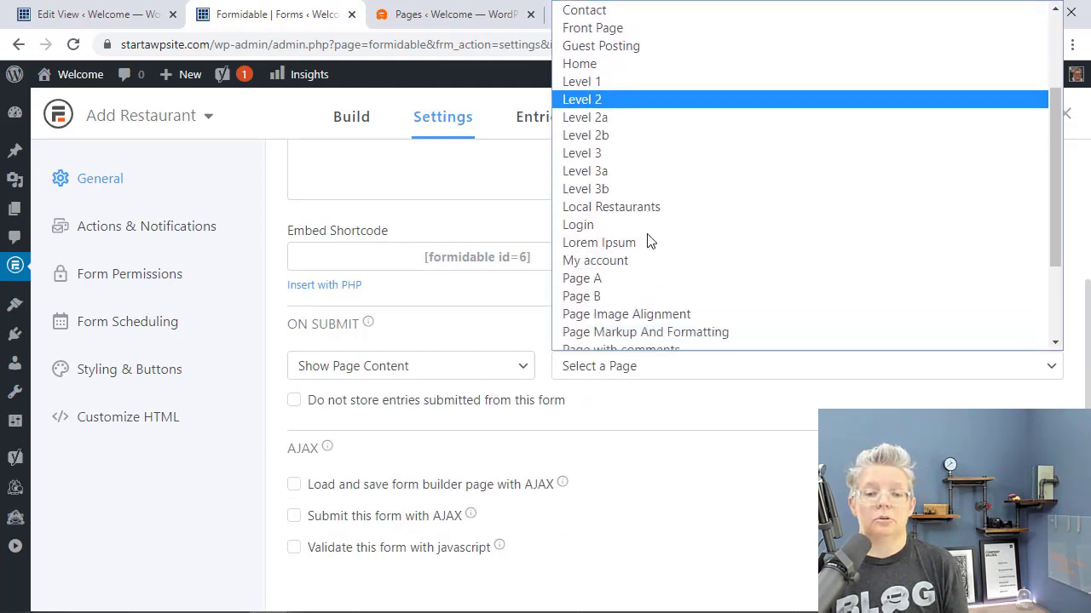
pyautogui.click(591, 206)
pyautogui.scroll(-1, 641, 424)
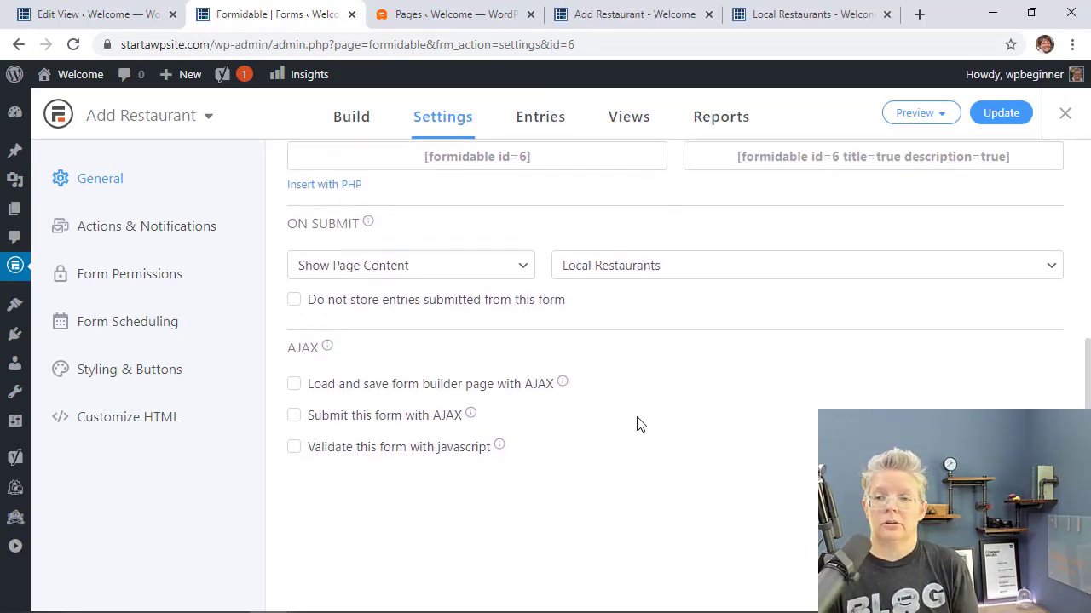
pyautogui.scroll(4, 641, 425)
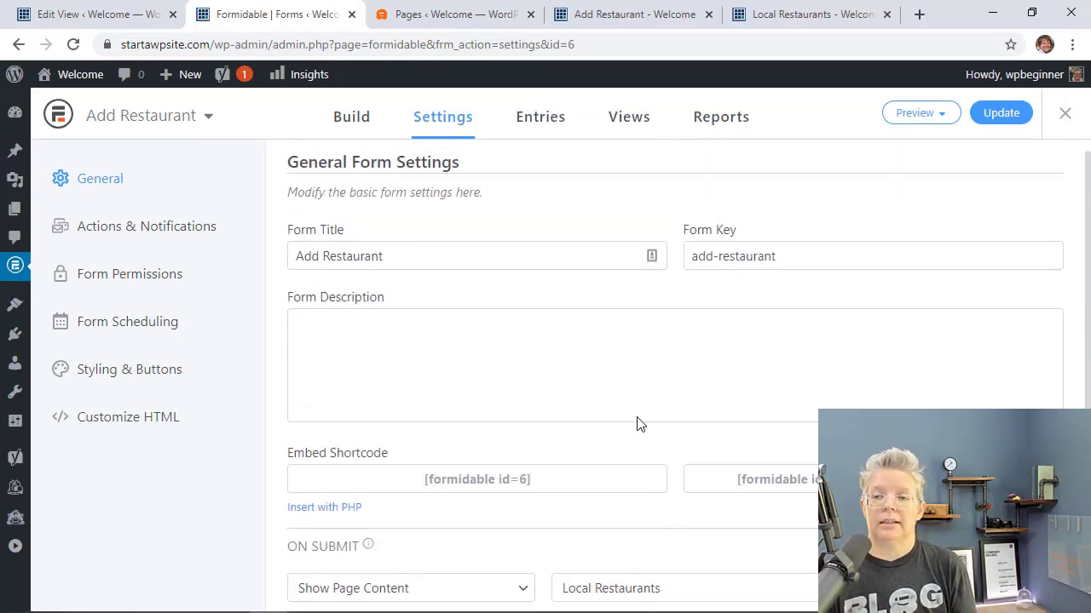
pyautogui.click(998, 113)
# - On the live Add Restaurant page, enter the name Ocean Chineses, the contact's email and the business description "local chineses restaurant"
pyautogui.click(635, 14)
pyautogui.write('Ocean Chineses')
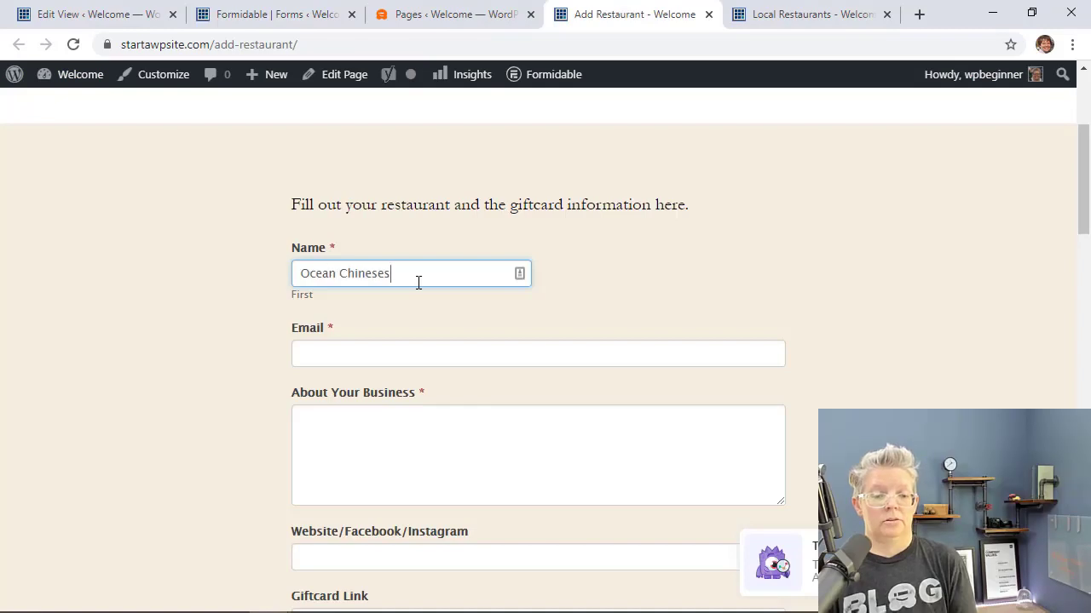
pyautogui.click(377, 355)
pyautogui.write('oc@example.com')
pyautogui.click(372, 426)
pyautogui.write('local chineses restaurant')
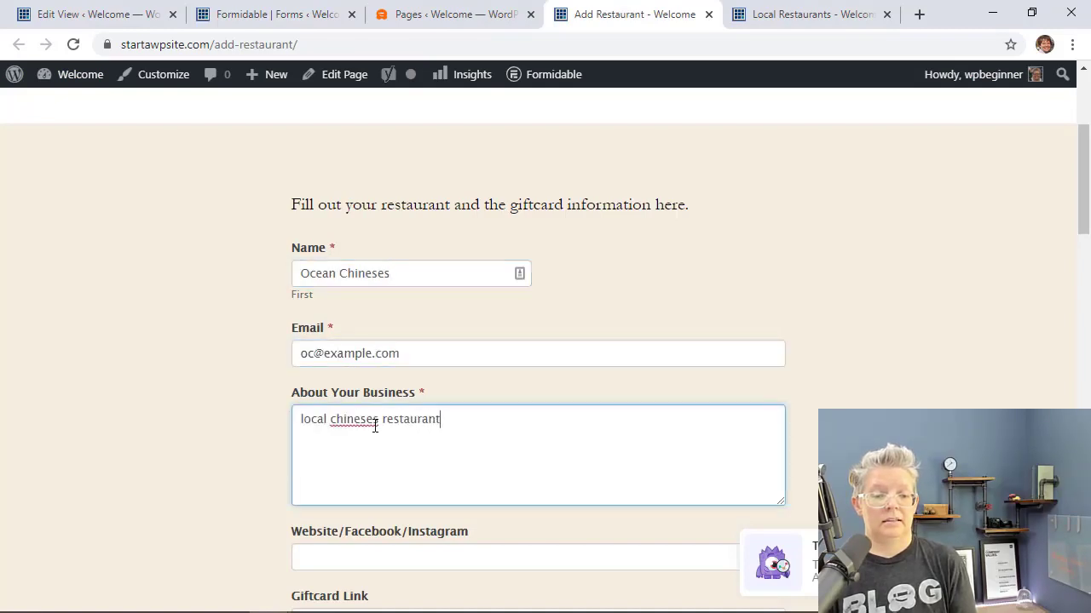
pyautogui.scroll(-2, 375, 417)
pyautogui.click(376, 393)
pyautogui.write('https://instagram.com/wpbeginner')
pyautogui.click(368, 457)
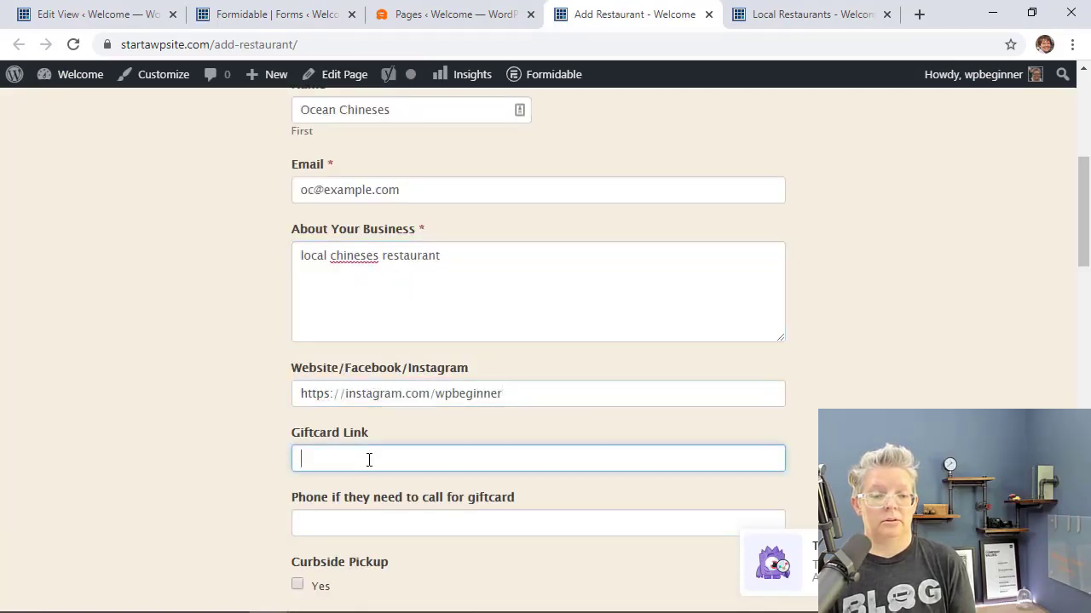
pyautogui.write('https://example.com')
# - Leave the giftcard phone empty, mark Curbside Pickup as Yes and submit the Ocean Chineses entry
pyautogui.click(411, 532)
pyautogui.scroll(-2, 410, 532)
pyautogui.click(298, 431)
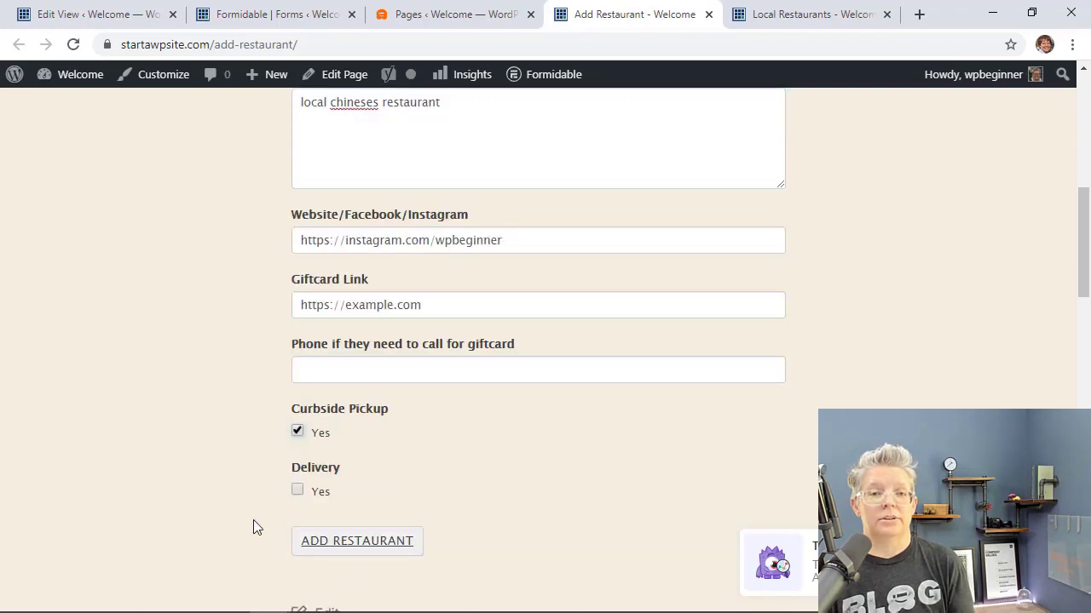
pyautogui.click(355, 541)
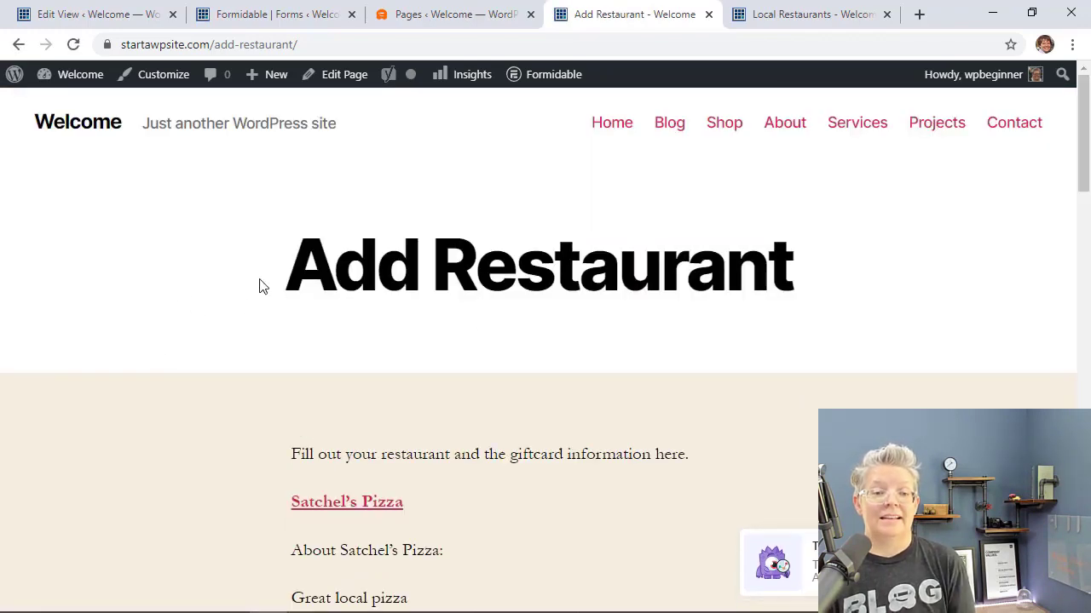
# - Review the listing displayed after submission and compare it with the live Local Restaurants page
pyautogui.scroll(-5, 85, 377)
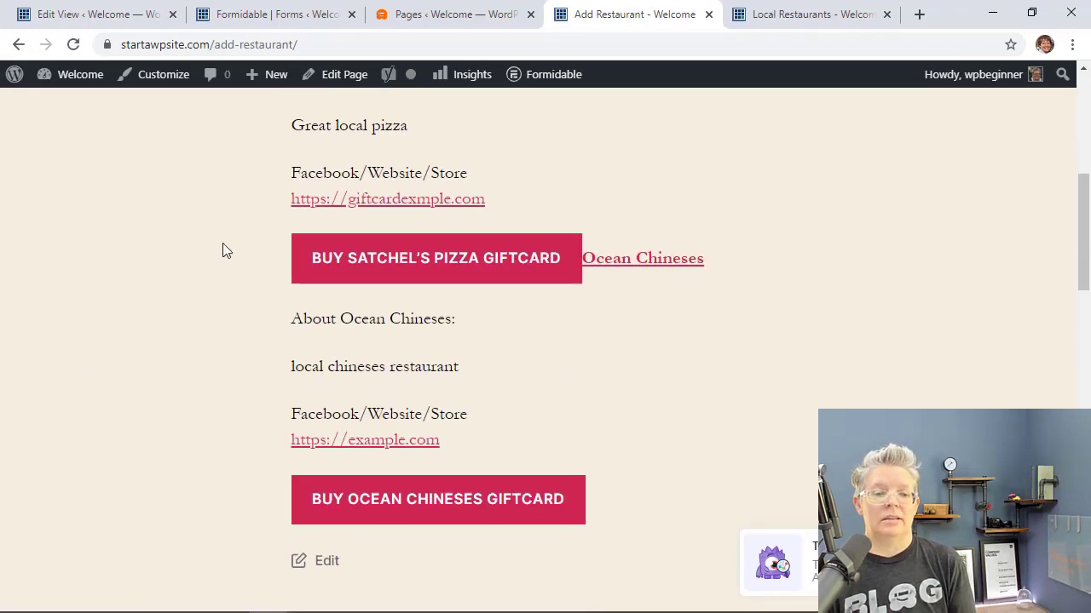
pyautogui.scroll(-2, 227, 475)
pyautogui.hotkey('ctrl', 'Tab')
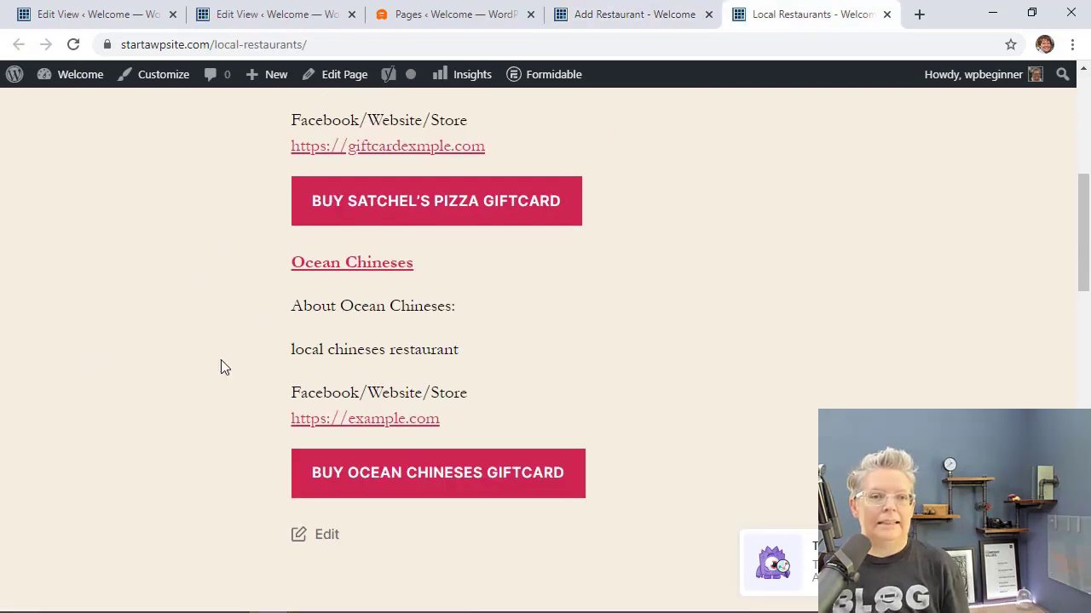
pyautogui.scroll(-1, 221, 367)
pyautogui.scroll(3, 220, 368)
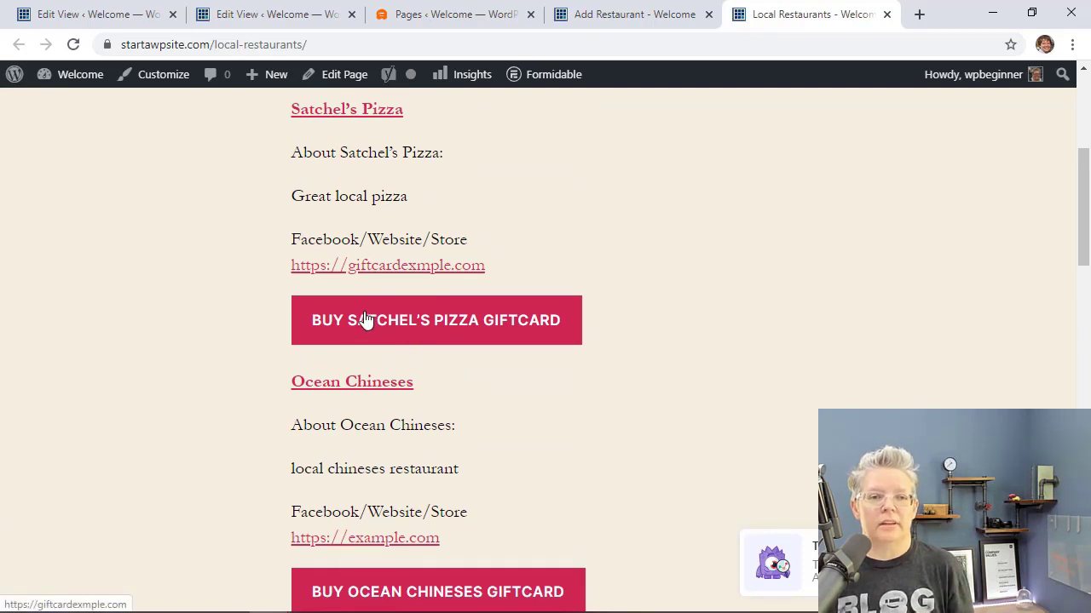
# - Reload the Local Restaurants page and check the curbside pickup and delivery details of both restaurants
pyautogui.press('F5')
pyautogui.scroll(-2, 237, 307)
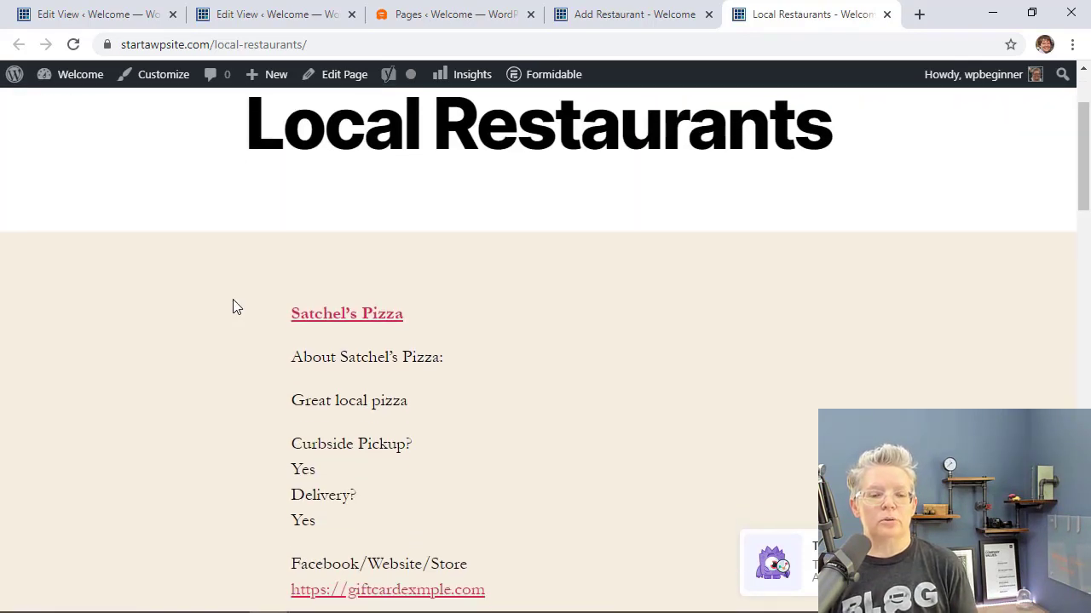
pyautogui.scroll(-1, 236, 308)
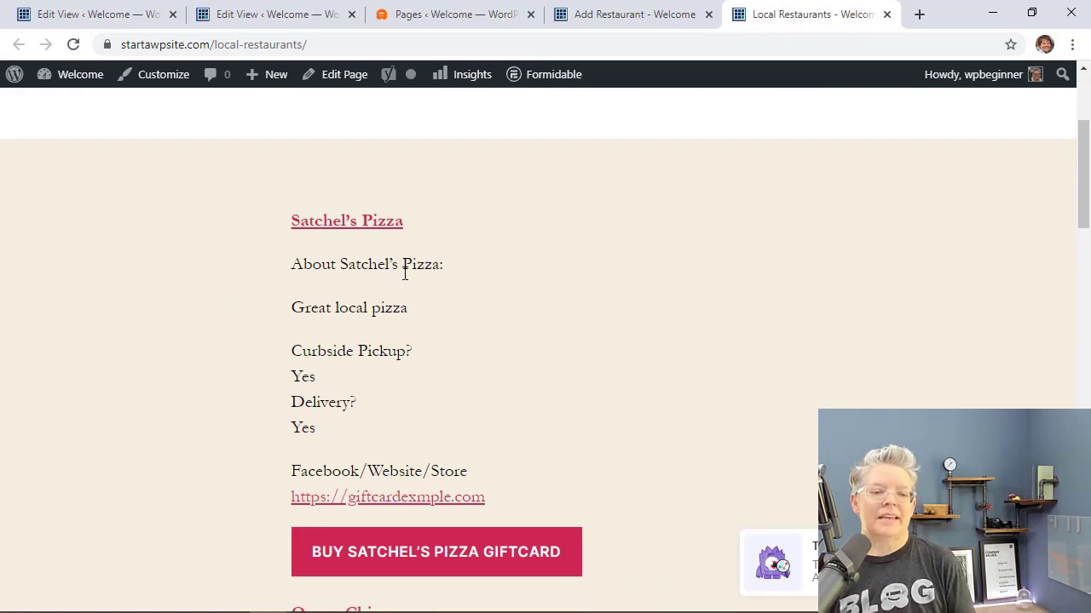
pyautogui.scroll(-5, 148, 418)
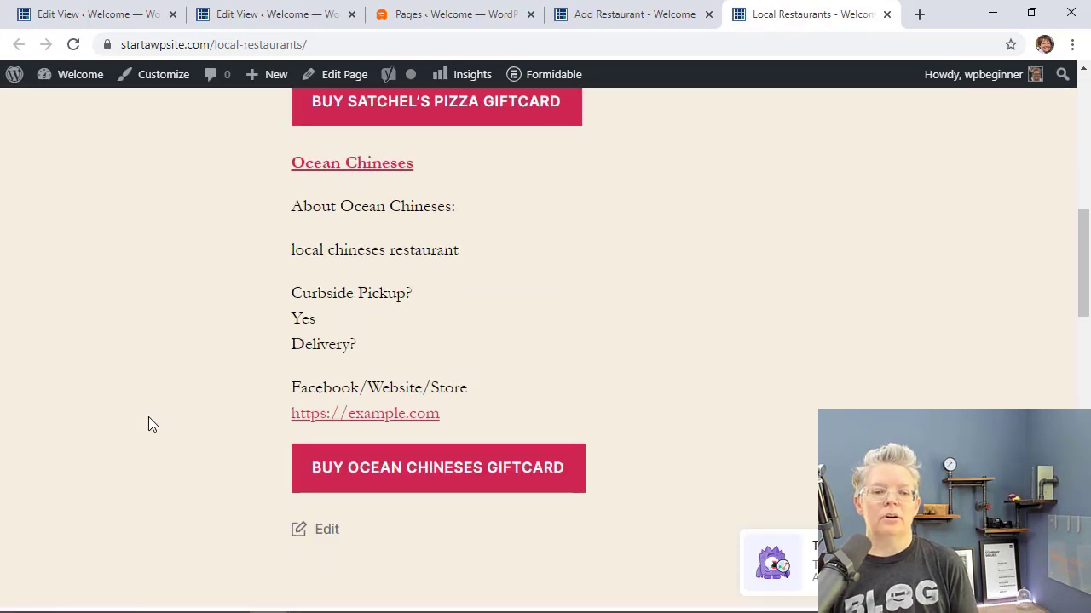
pyautogui.scroll(2, 148, 418)
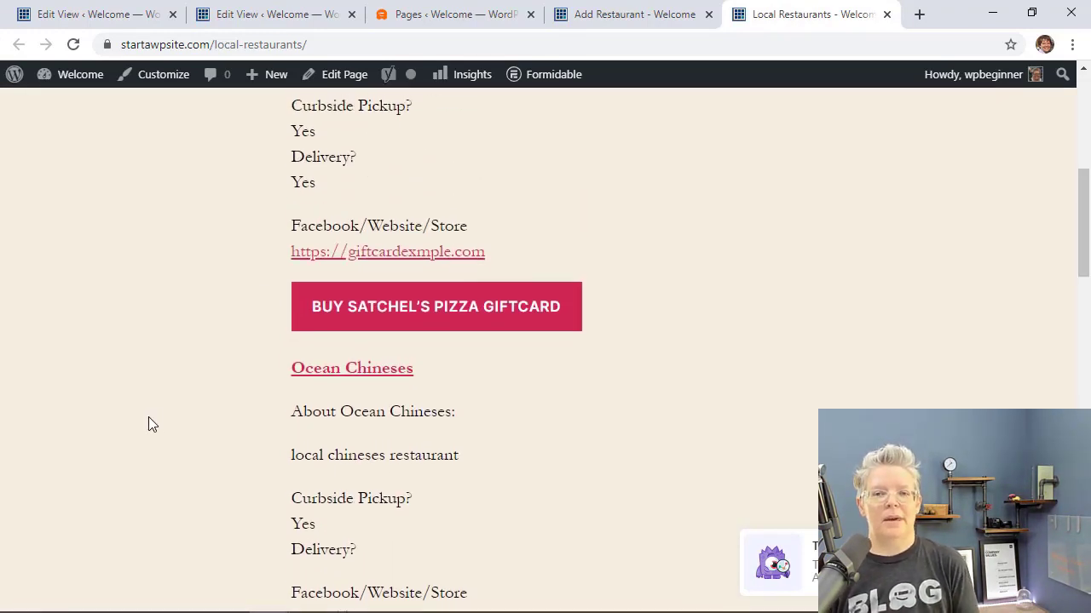
pyautogui.scroll(3, 148, 424)
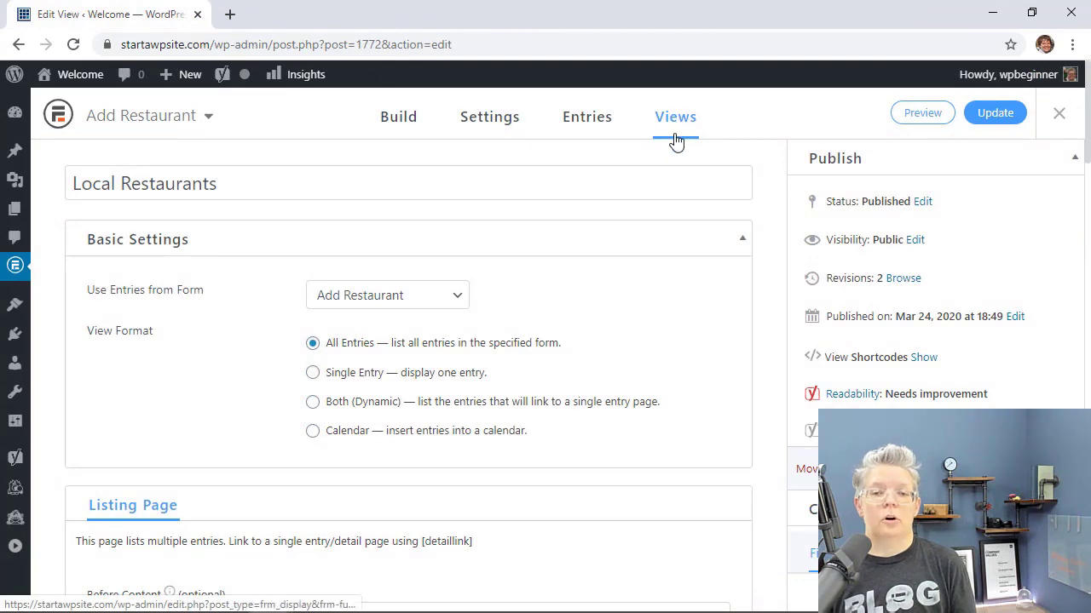
# - In the Local Restaurants view editor, copy the entire content of the listing page
pyautogui.scroll(-1, 613, 246)
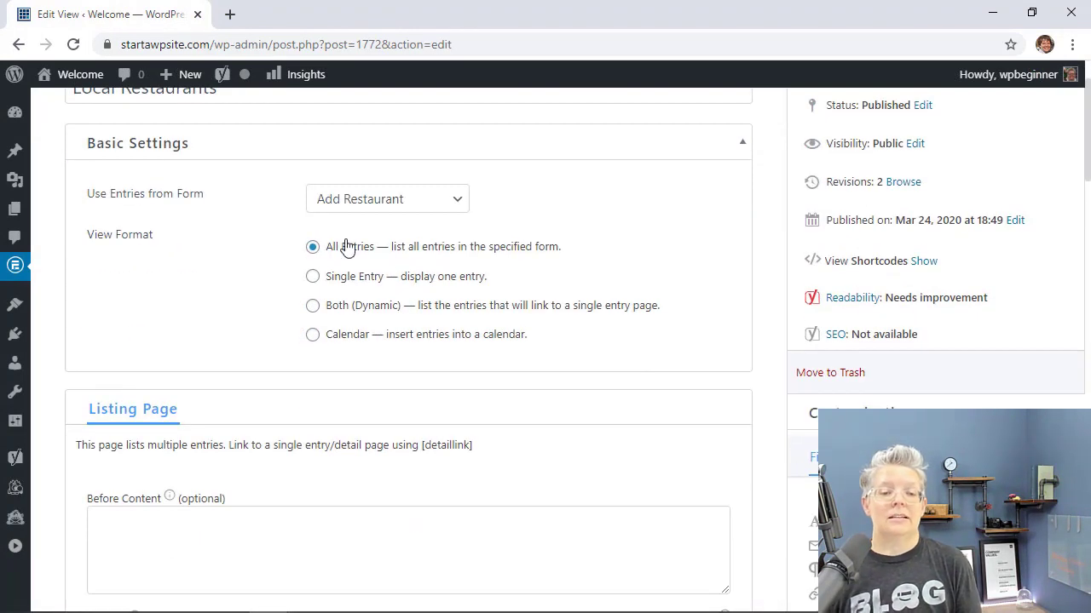
pyautogui.scroll(-2, 308, 371)
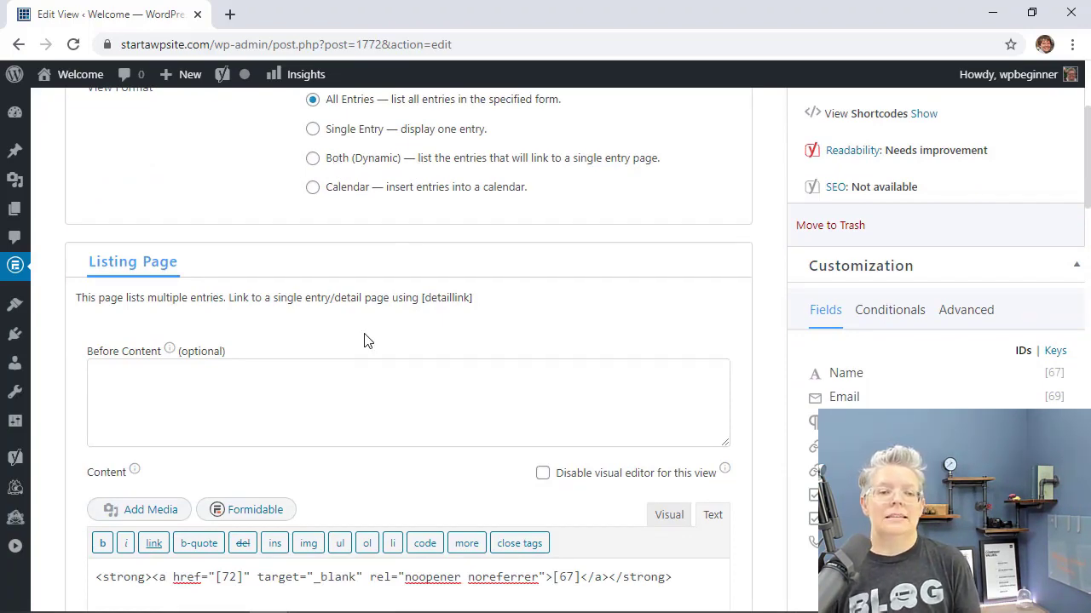
pyautogui.scroll(-5, 365, 341)
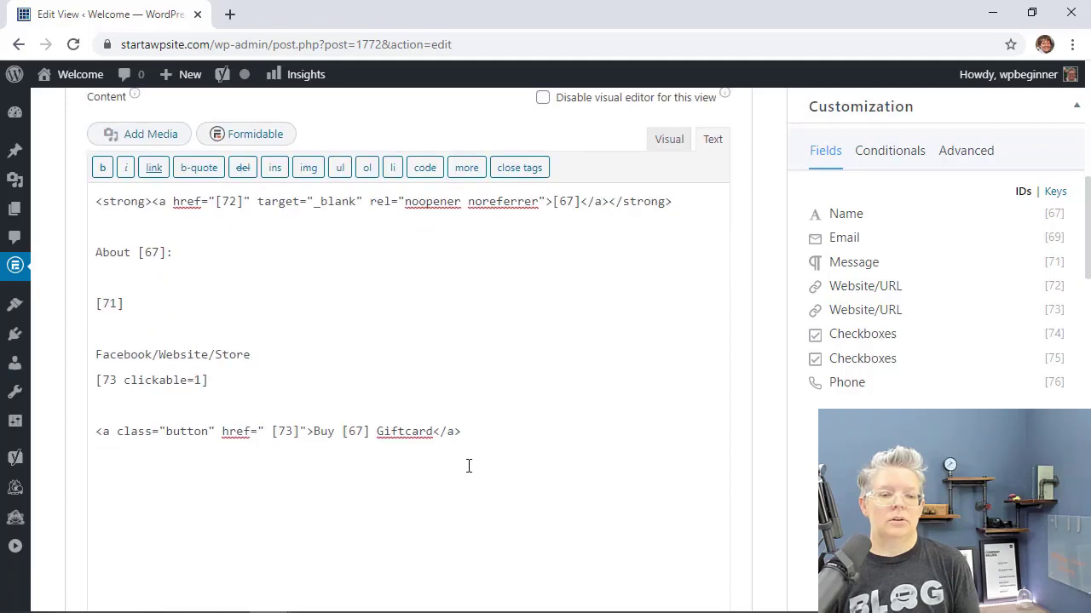
pyautogui.moveTo(495, 460); pyautogui.dragTo(96, 199)
pyautogui.hotkey('ctrl', 'c')
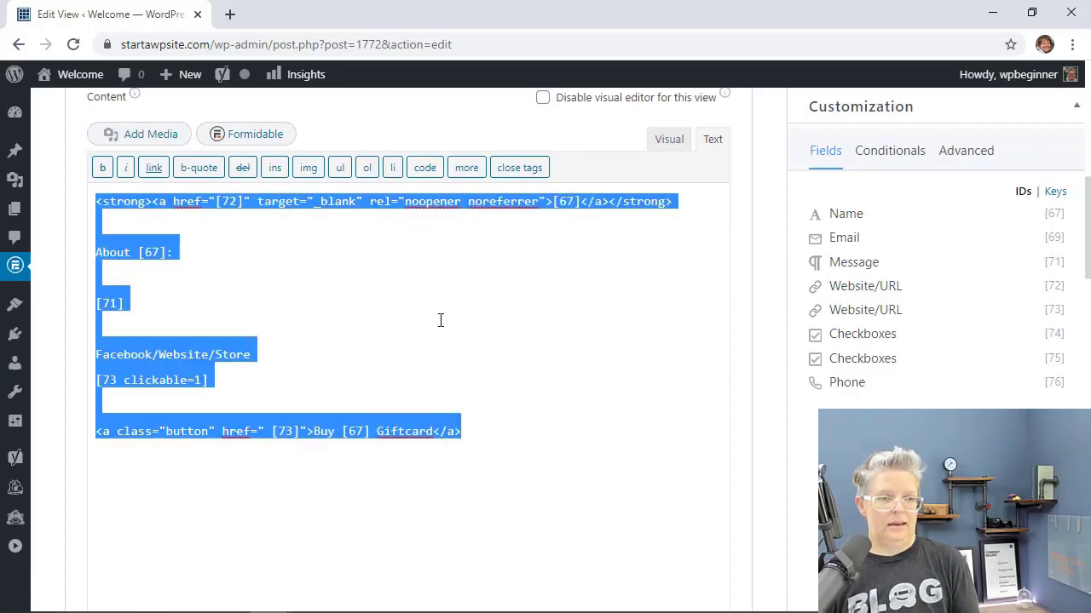
# - Set the view format to Both (Dynamic) and paste the copied listing content into the detail page's dynamic content
pyautogui.scroll(6, 441, 319)
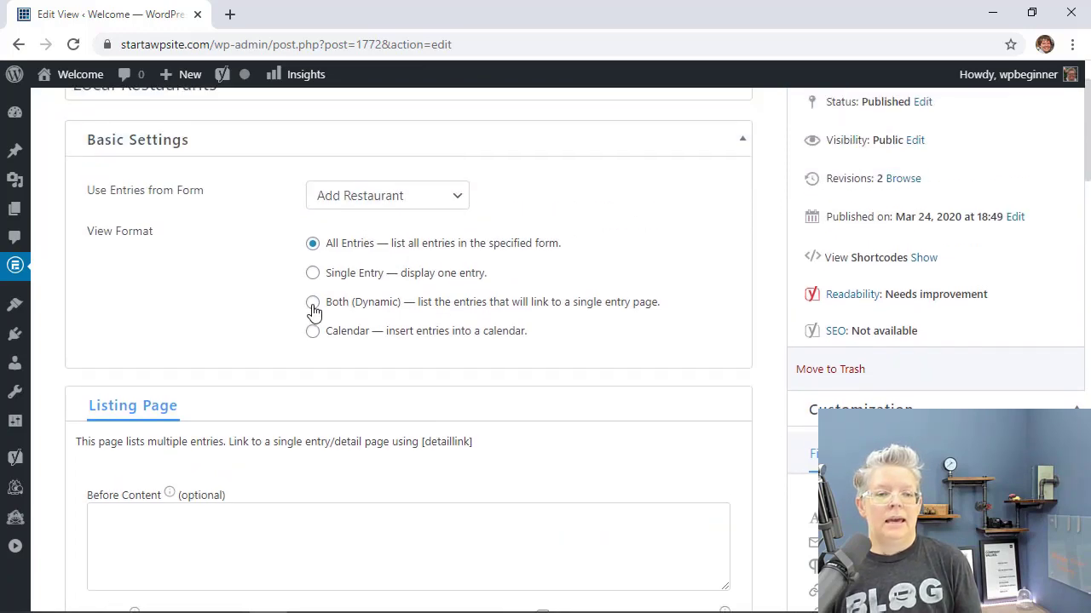
pyautogui.click(313, 304)
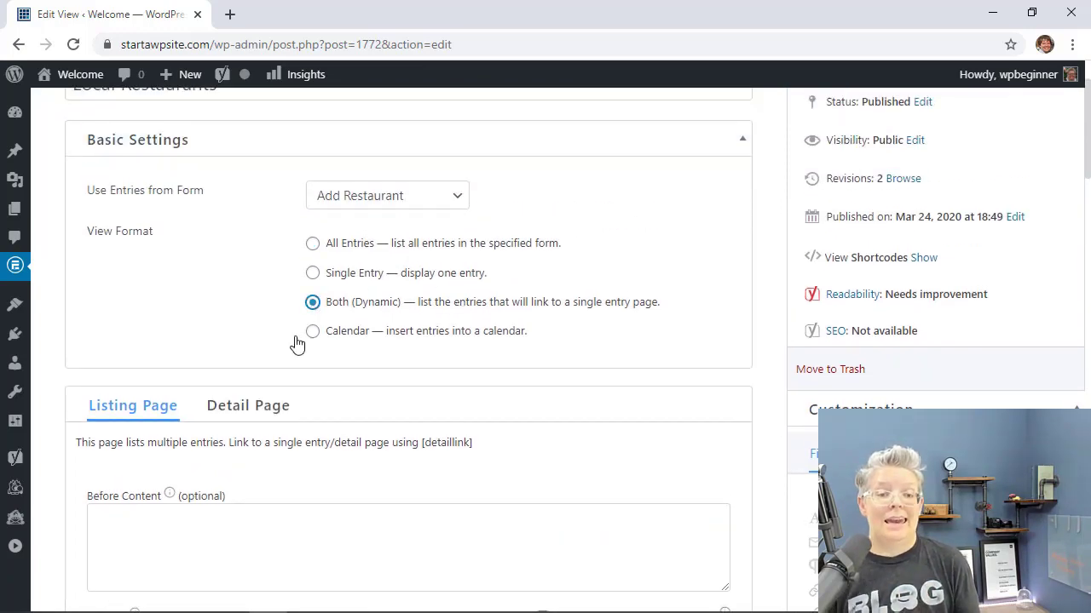
pyautogui.scroll(-1, 247, 409)
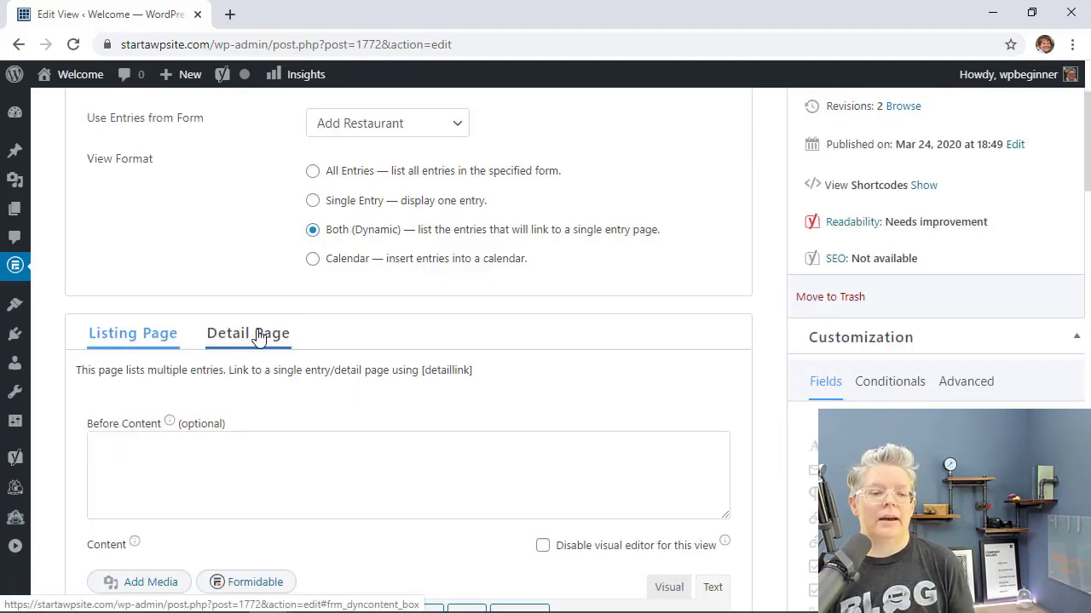
pyautogui.click(247, 335)
pyautogui.scroll(-4, 339, 396)
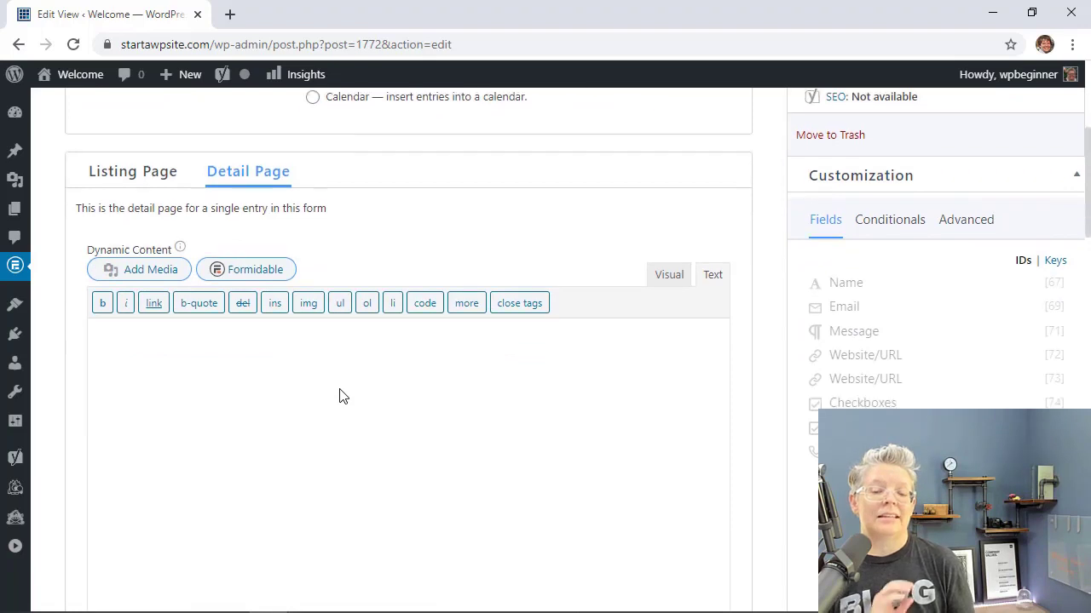
pyautogui.click(298, 279)
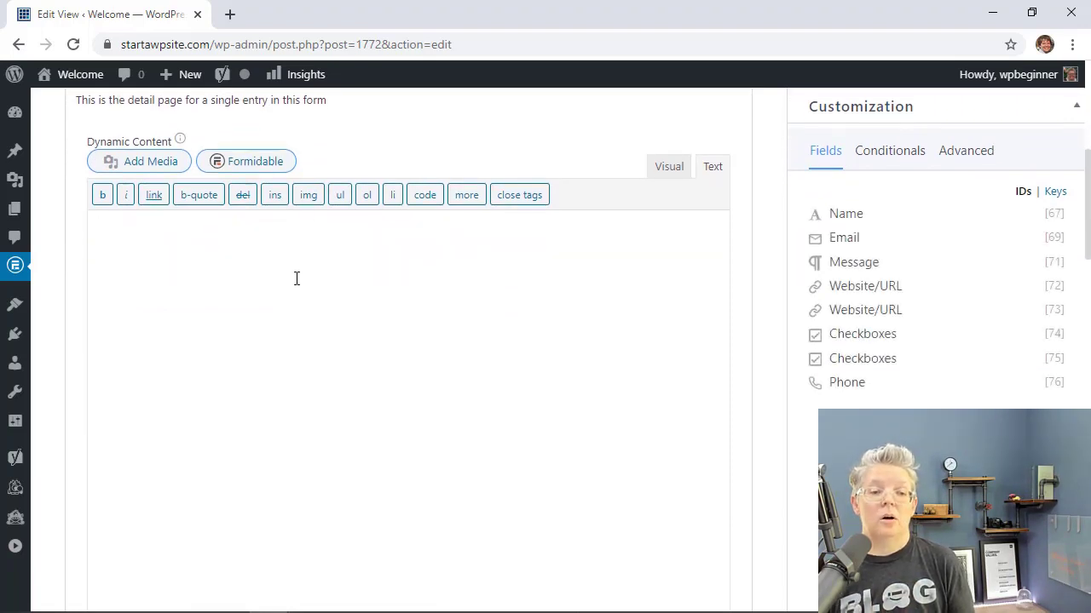
pyautogui.hotkey('ctrl', 'v')
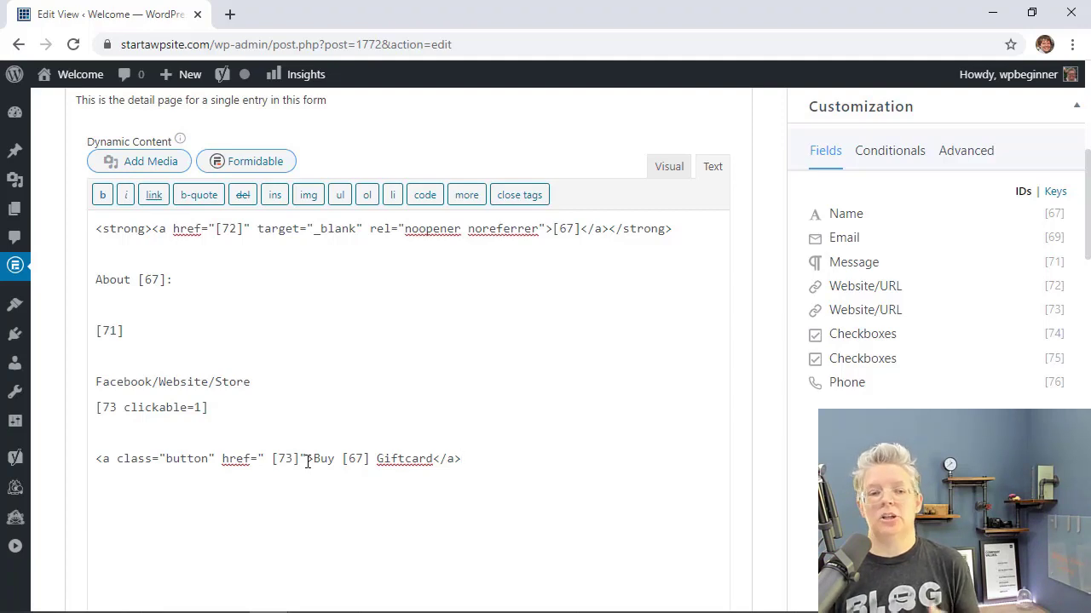
# - On the listing page, paste into the empty content an h3 heading linked to [detaillink], followed by an </hr> line
pyautogui.scroll(2, 308, 461)
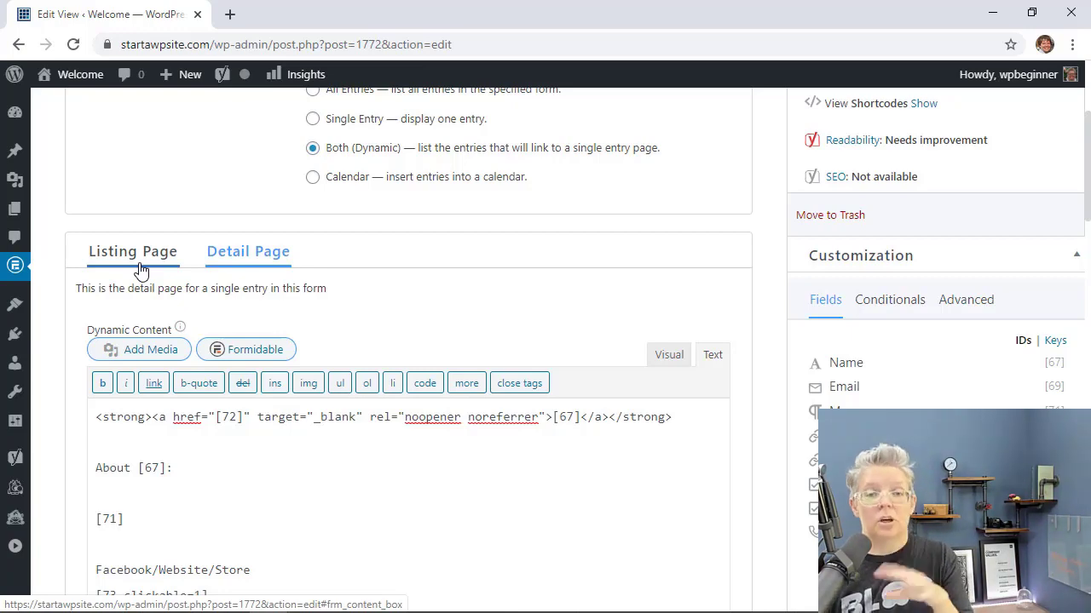
pyautogui.scroll(1, 421, 496)
pyautogui.scroll(-2, 421, 497)
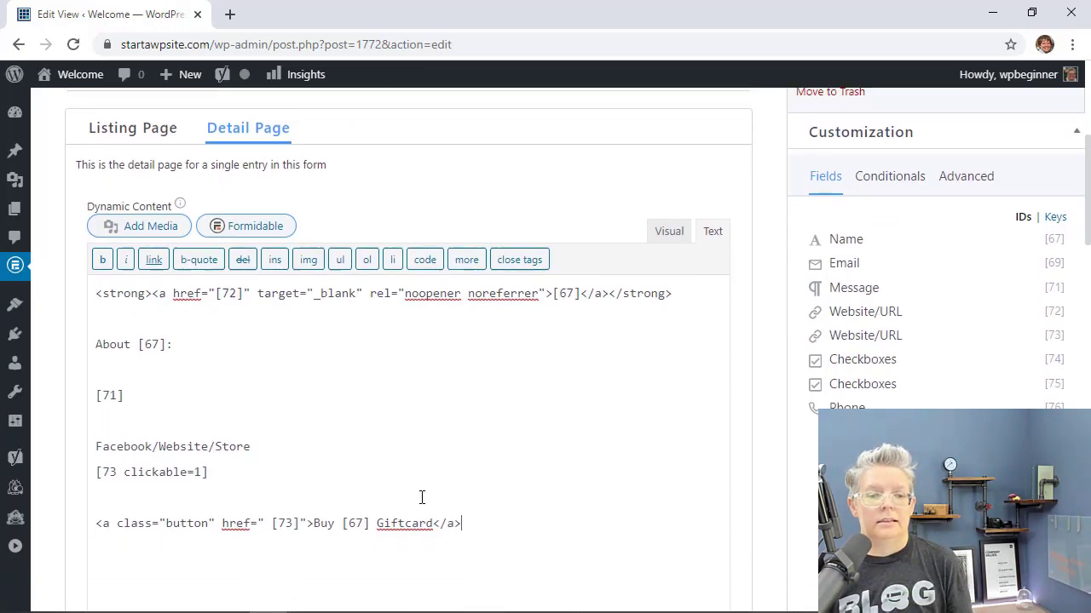
pyautogui.scroll(-1, 421, 497)
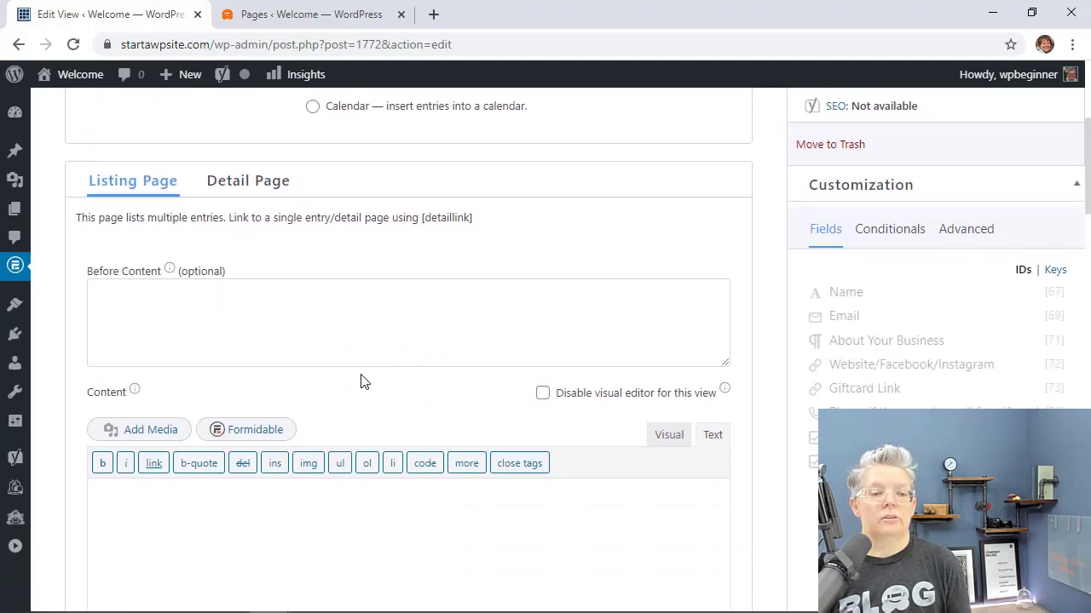
pyautogui.scroll(-2, 360, 380)
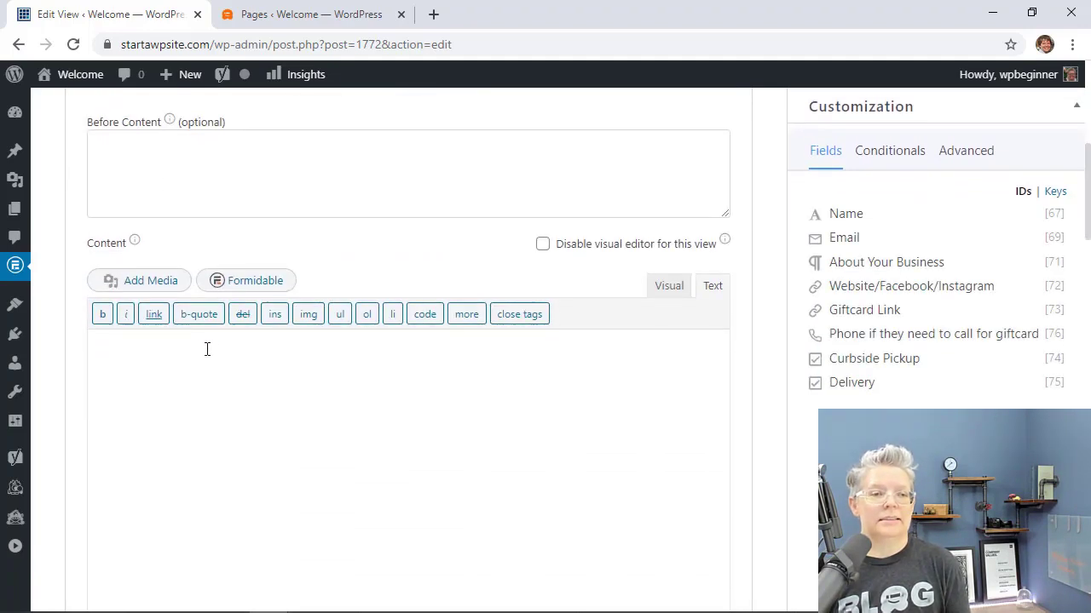
pyautogui.rightClick(204, 349)
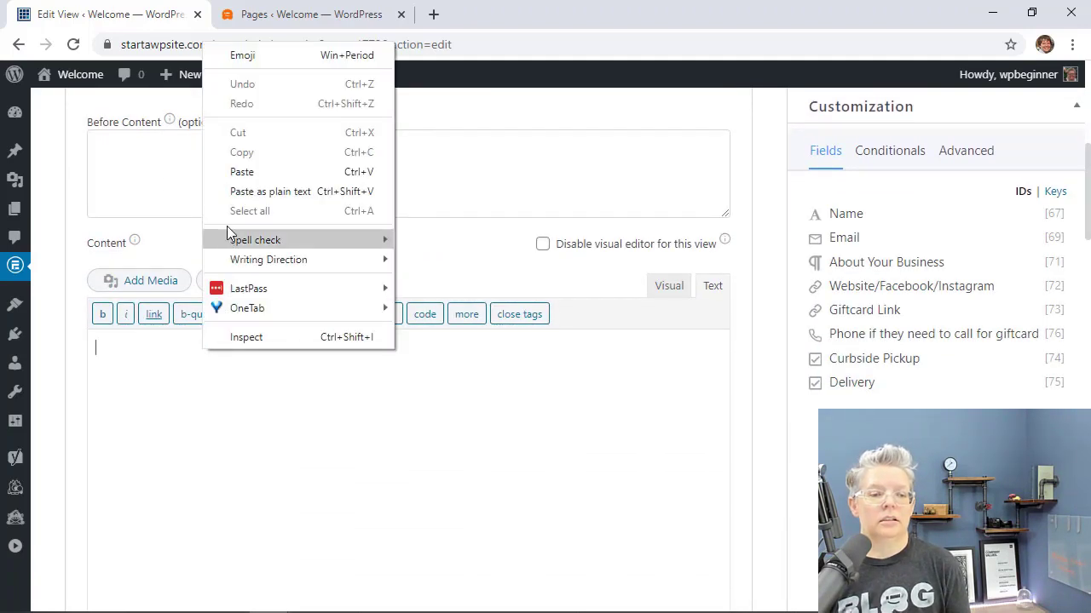
pyautogui.click(235, 171)
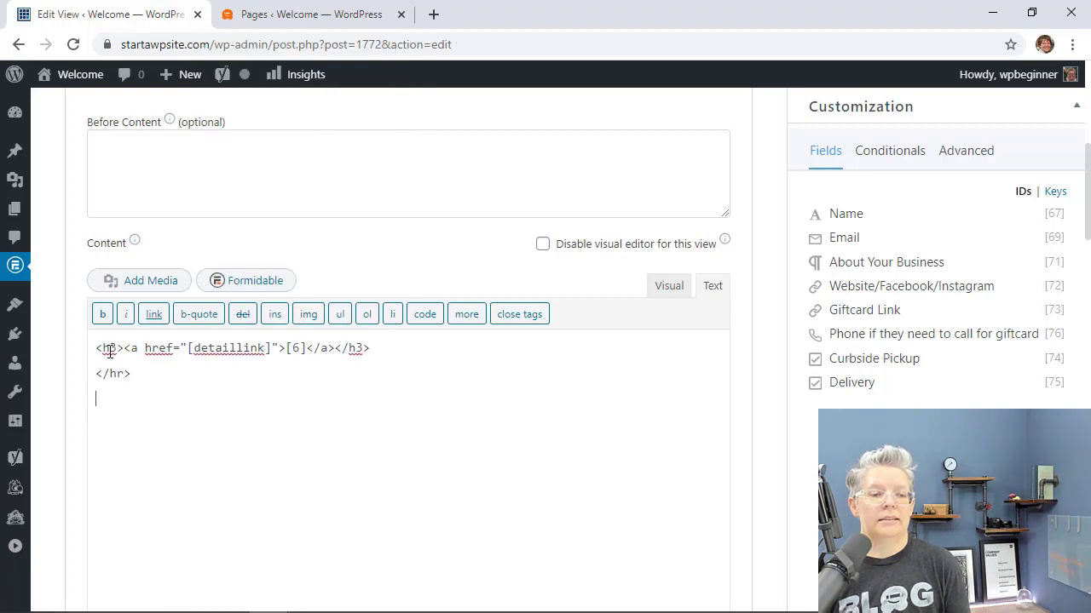
# - Change the link text's field ID to [67] for the restaurant name and update the Local Restaurants view
pyautogui.scroll(1, 486, 397)
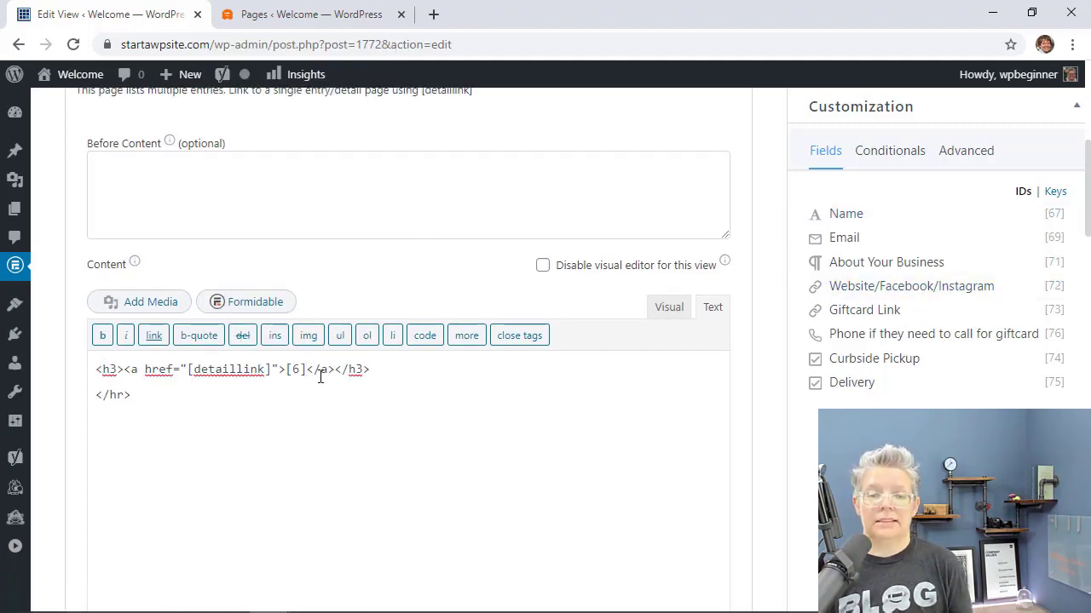
pyautogui.write('7')
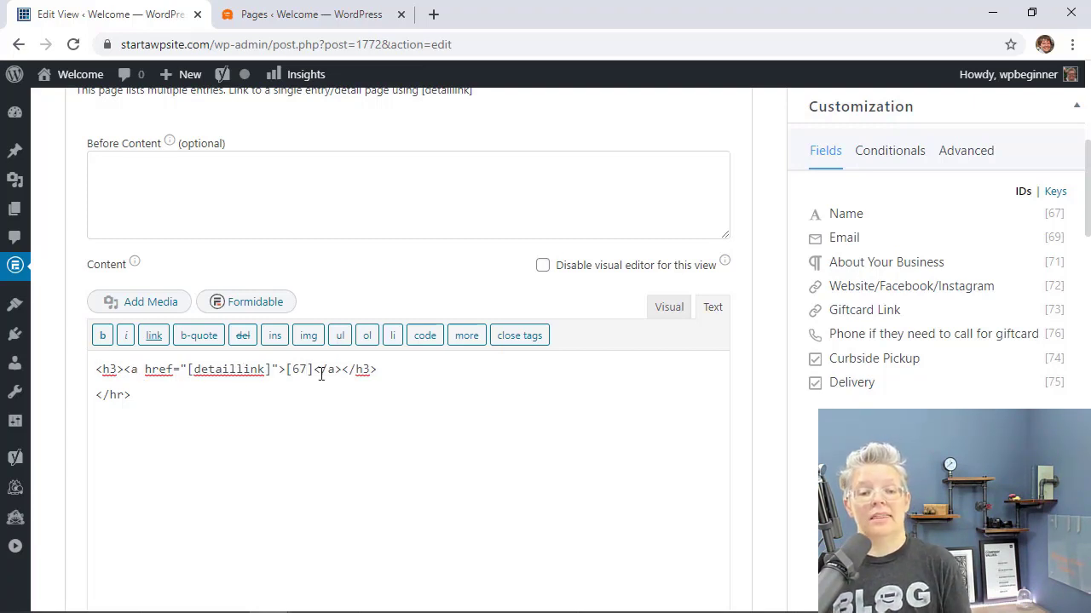
pyautogui.scroll(5, 611, 419)
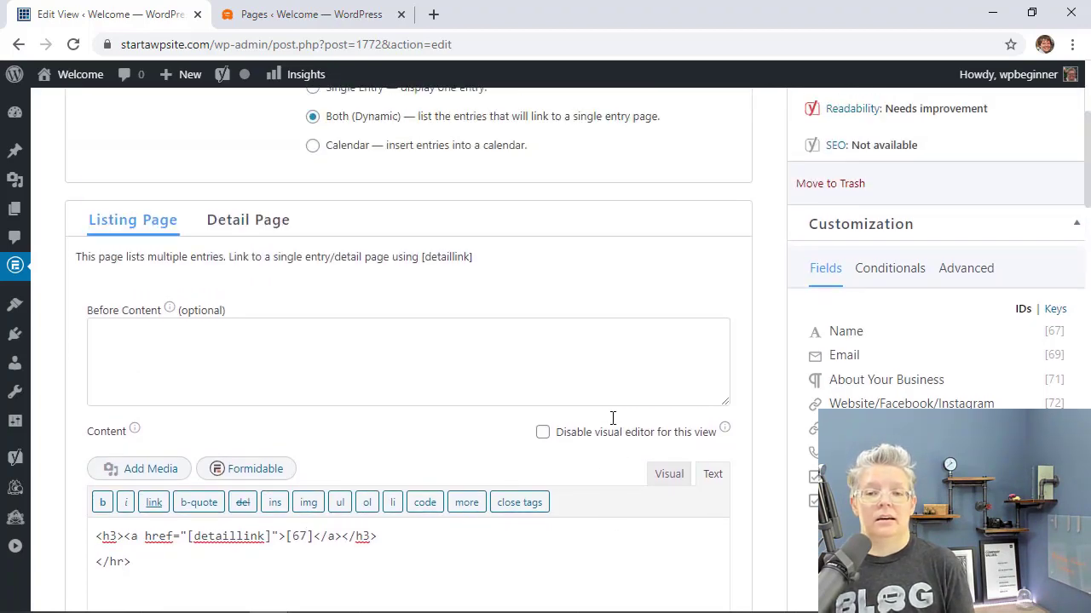
pyautogui.click(989, 115)
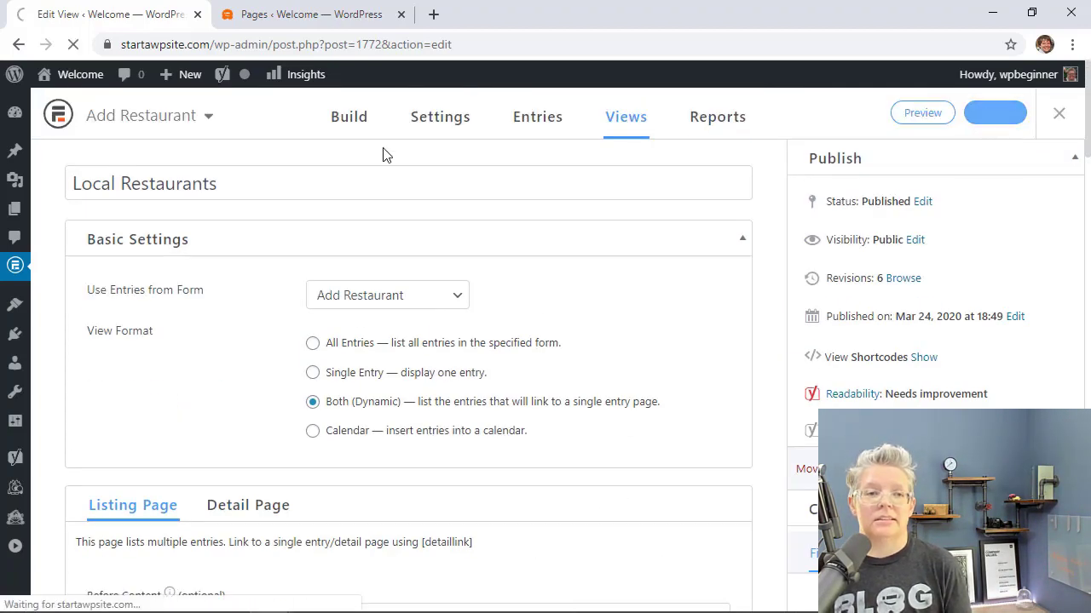
# - Open the live Local Restaurants page from the page list in a new browser tab and check the linked restaurant names
pyautogui.click(266, 10)
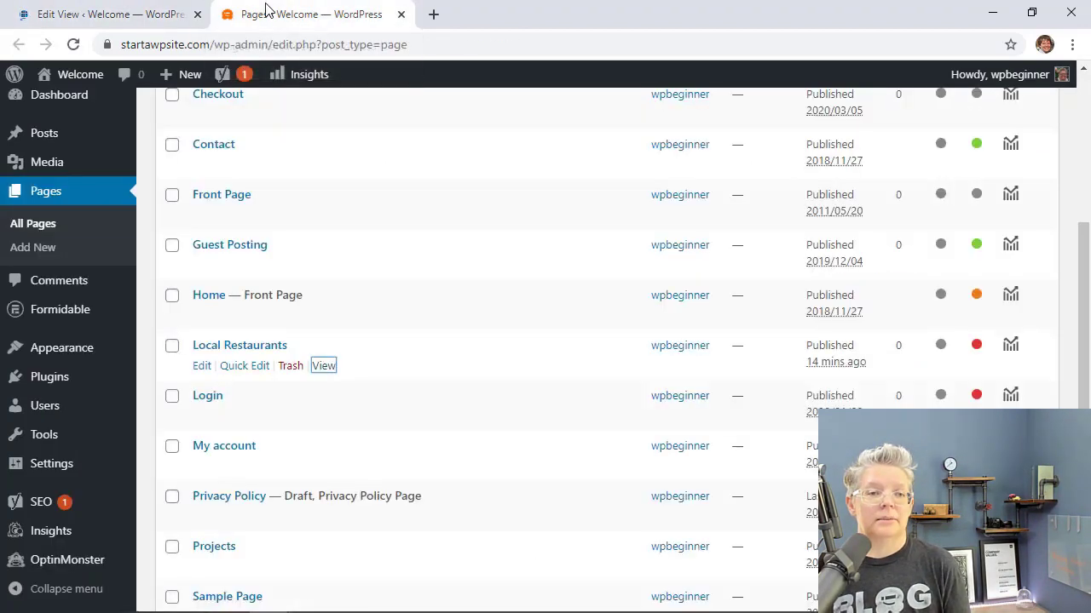
pyautogui.rightClick(325, 369)
pyautogui.click(365, 380)
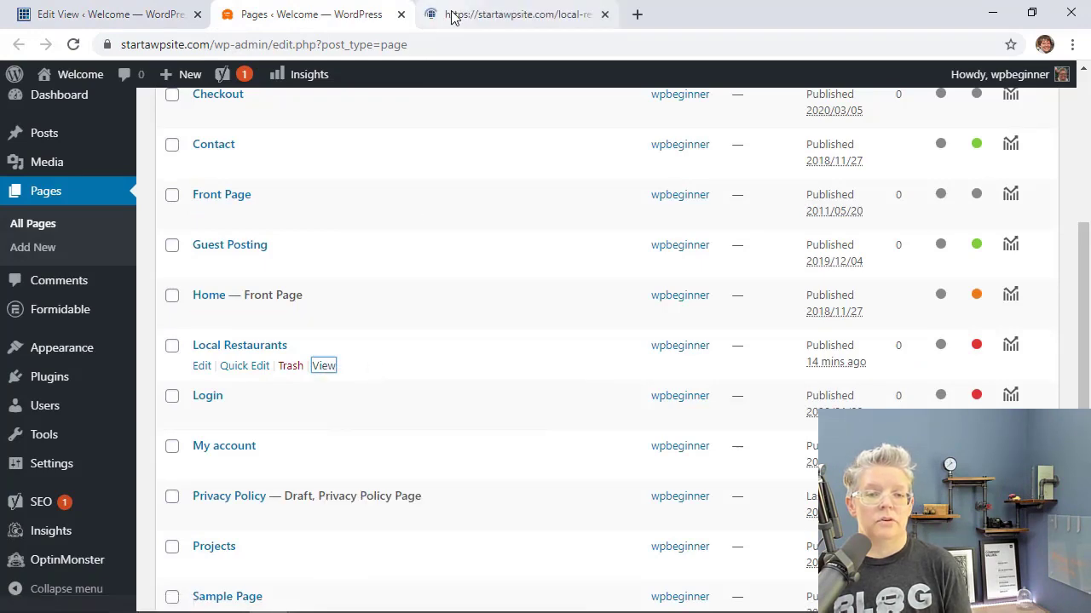
pyautogui.click(458, 15)
pyautogui.scroll(-1, 205, 324)
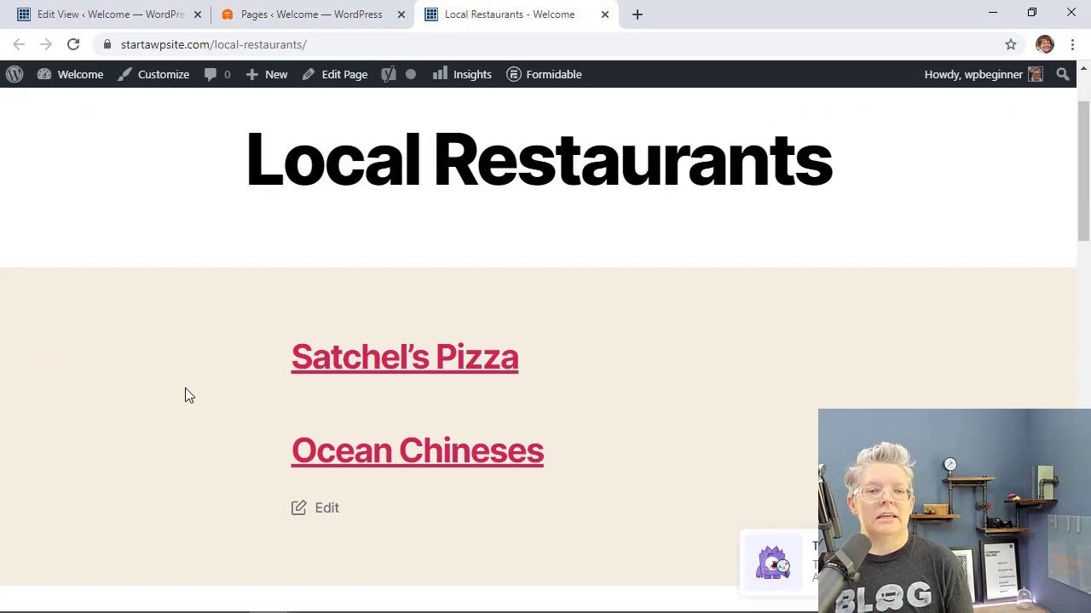
pyautogui.scroll(-1, 185, 388)
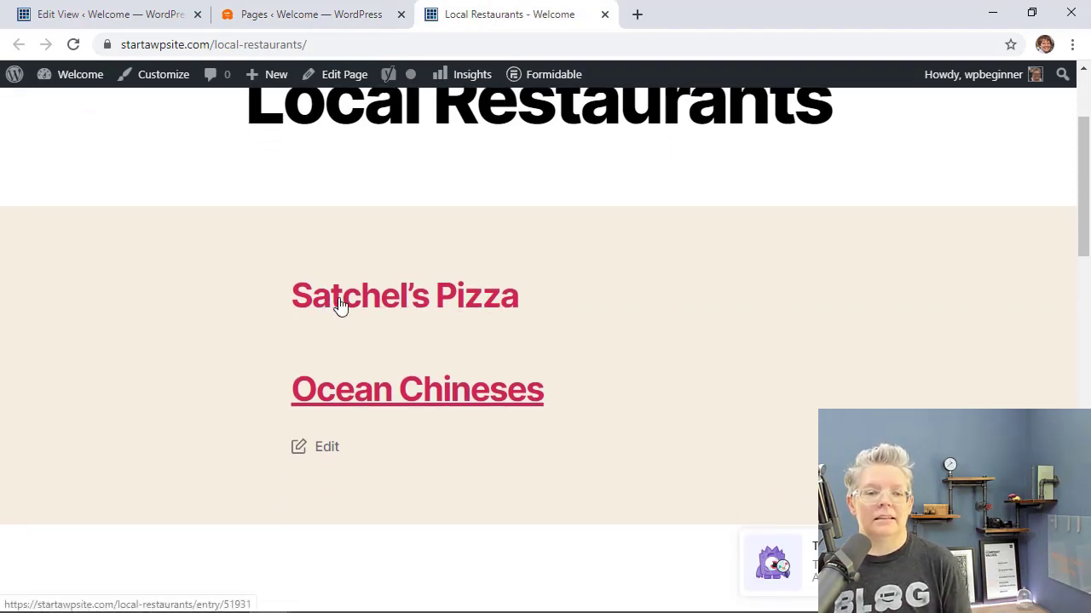
# - Open the Satchel's Pizza entry, review its detail page and return to the restaurant listing
pyautogui.click(383, 309)
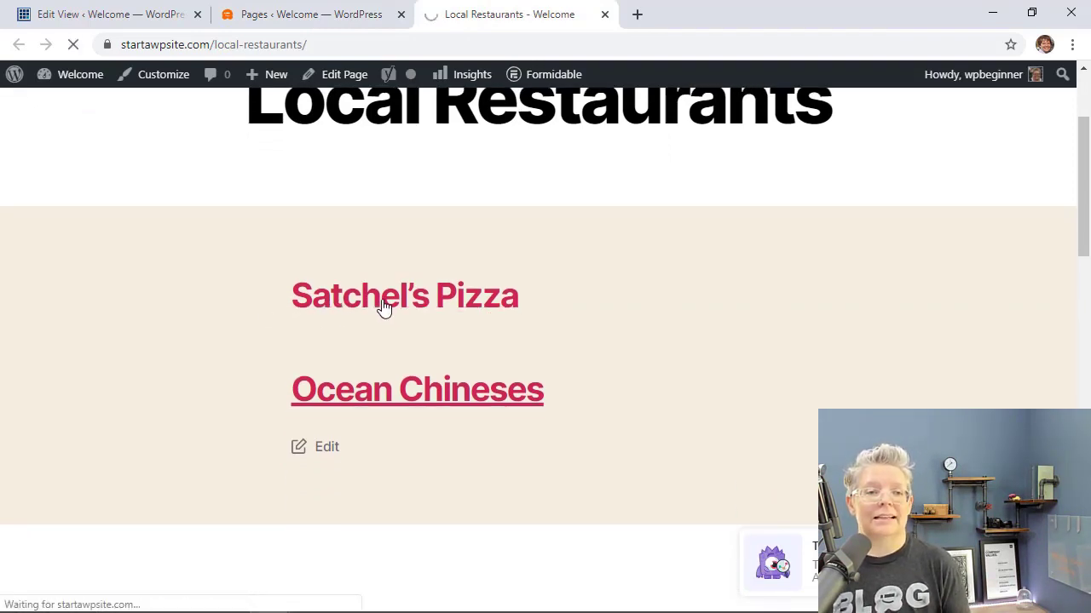
pyautogui.scroll(-2, 222, 349)
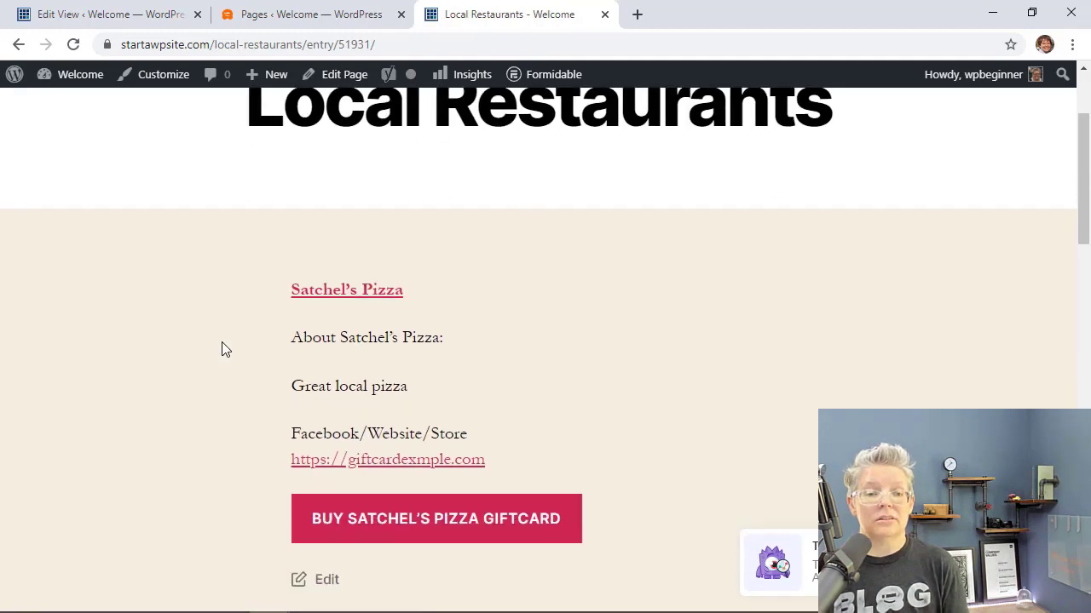
pyautogui.scroll(-1, 221, 349)
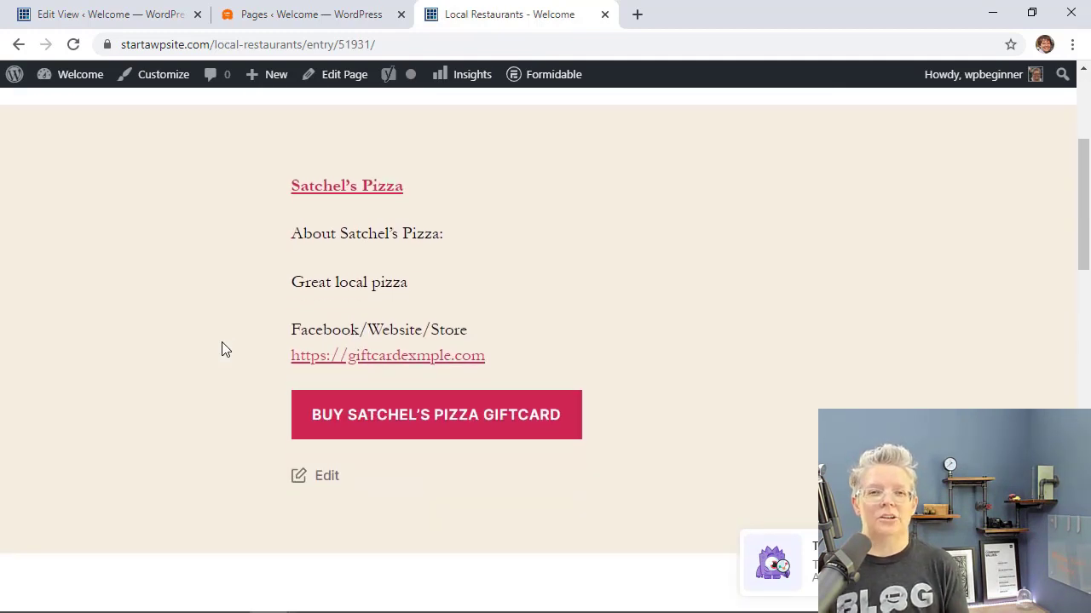
pyautogui.scroll(2, 221, 350)
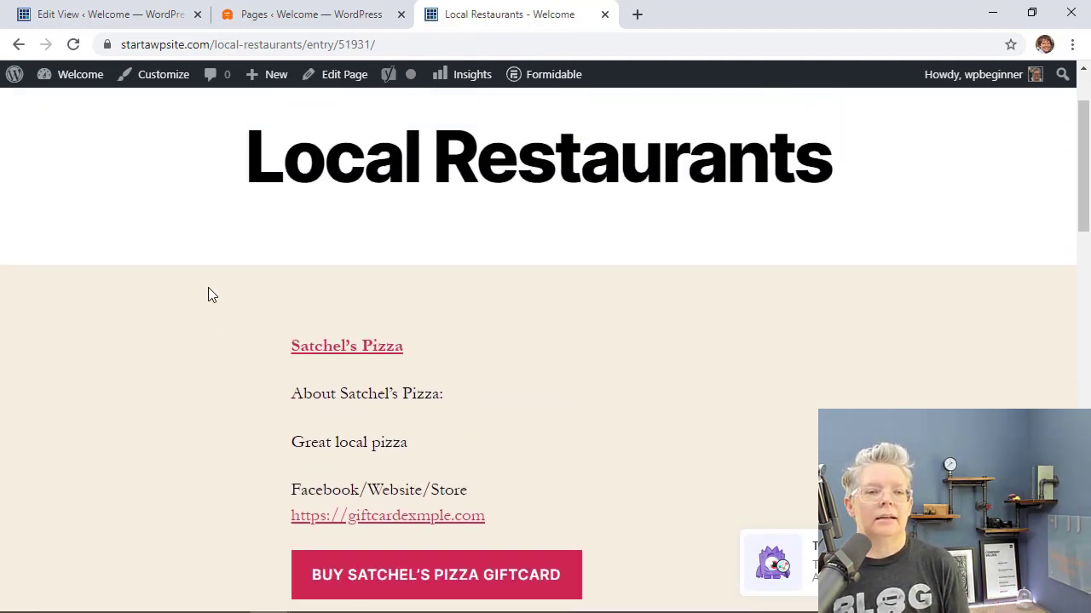
pyautogui.click(18, 44)
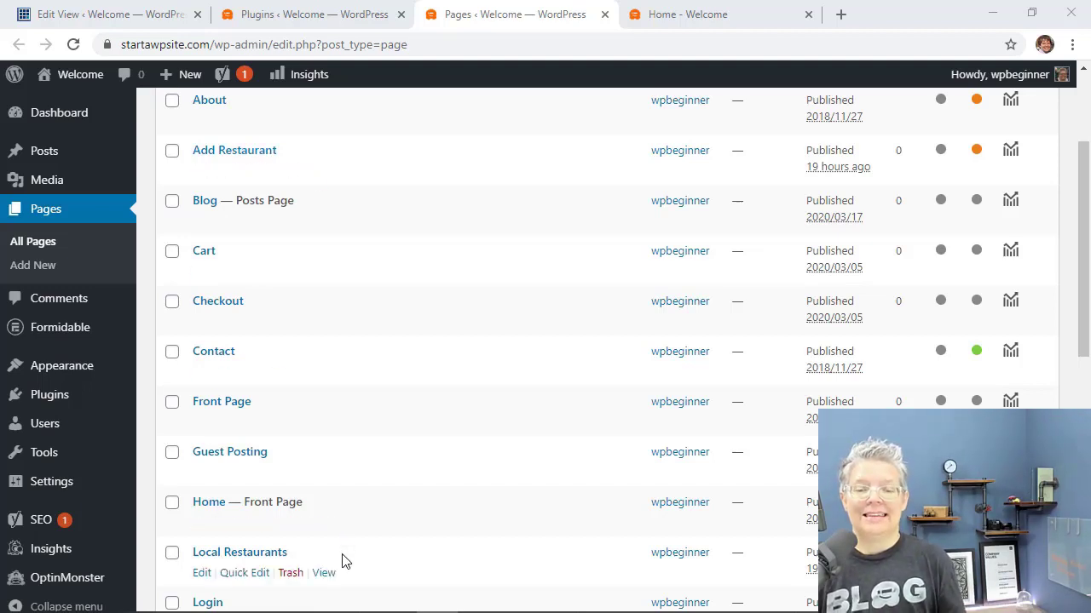
# - Look at the navigation on the live home page, and open the WordPress menu editor from the dashboard
pyautogui.click(673, 15)
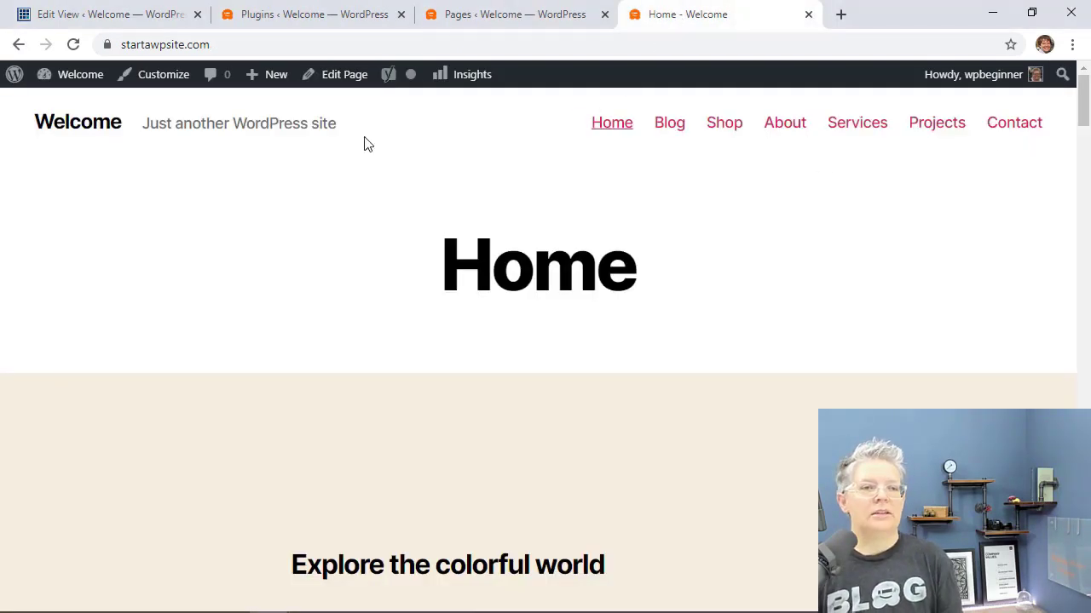
pyautogui.click(255, 15)
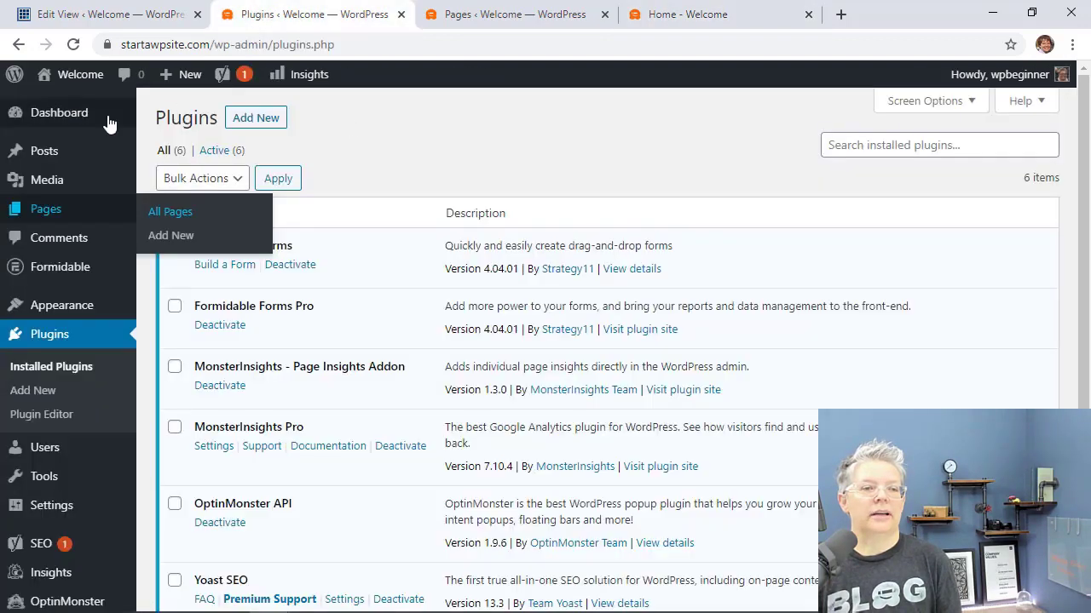
pyautogui.click(58, 122)
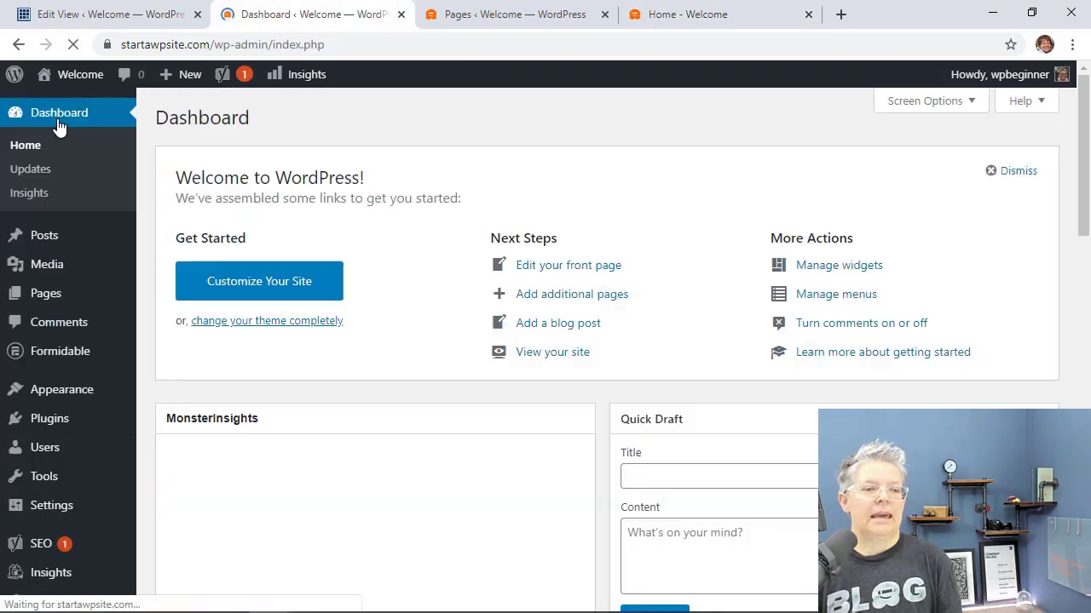
pyautogui.moveTo(79, 375)
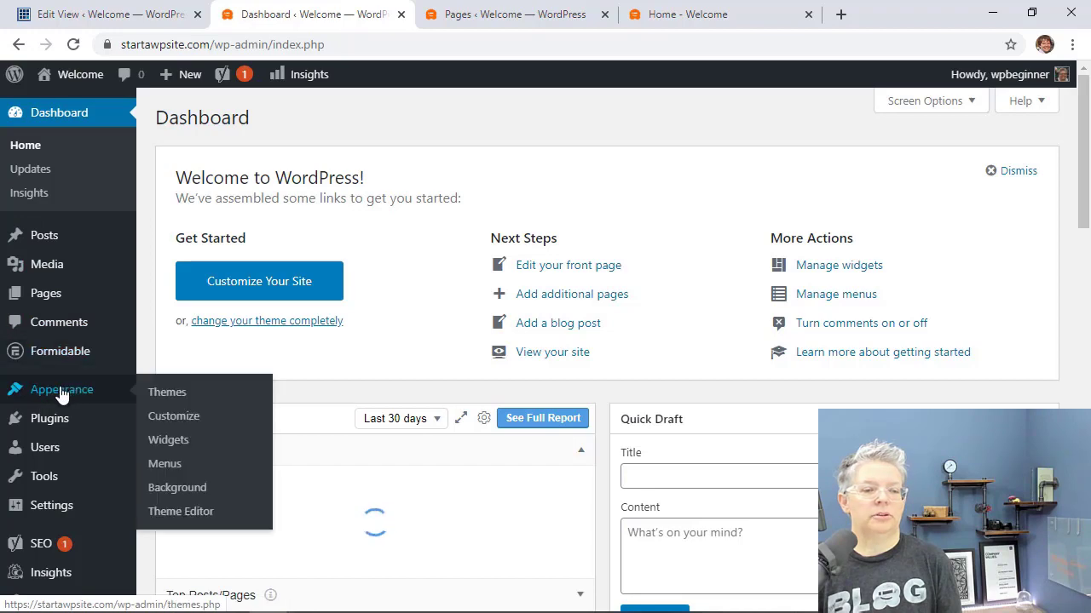
pyautogui.click(167, 465)
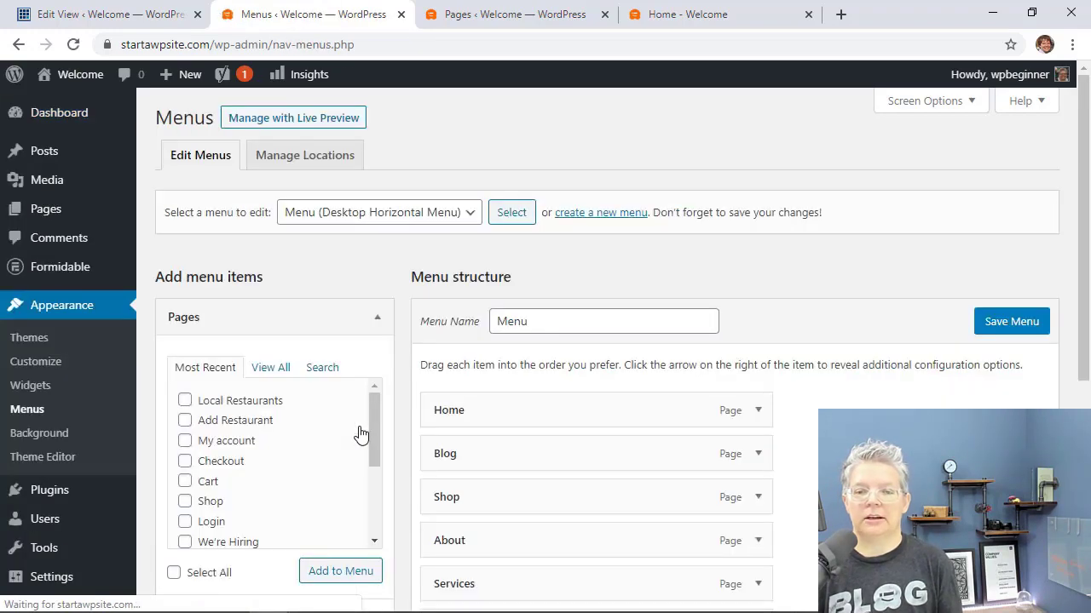
# - Choose Menu (Desktop Horizontal Menu) as the menu to edit and look over its items
pyautogui.scroll(-1, 409, 353)
pyautogui.scroll(1, 412, 353)
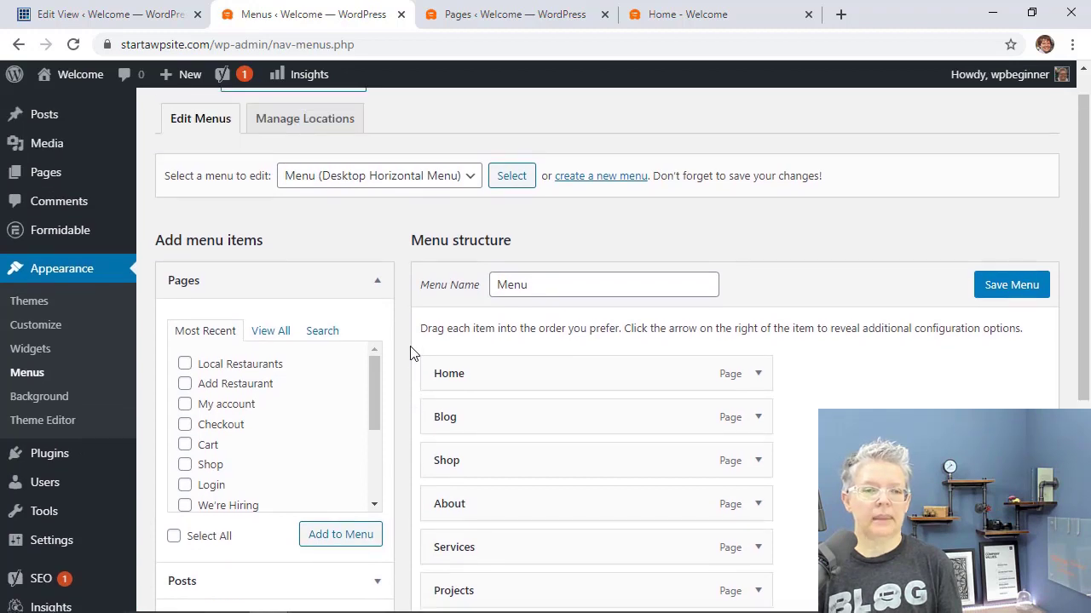
pyautogui.click(356, 188)
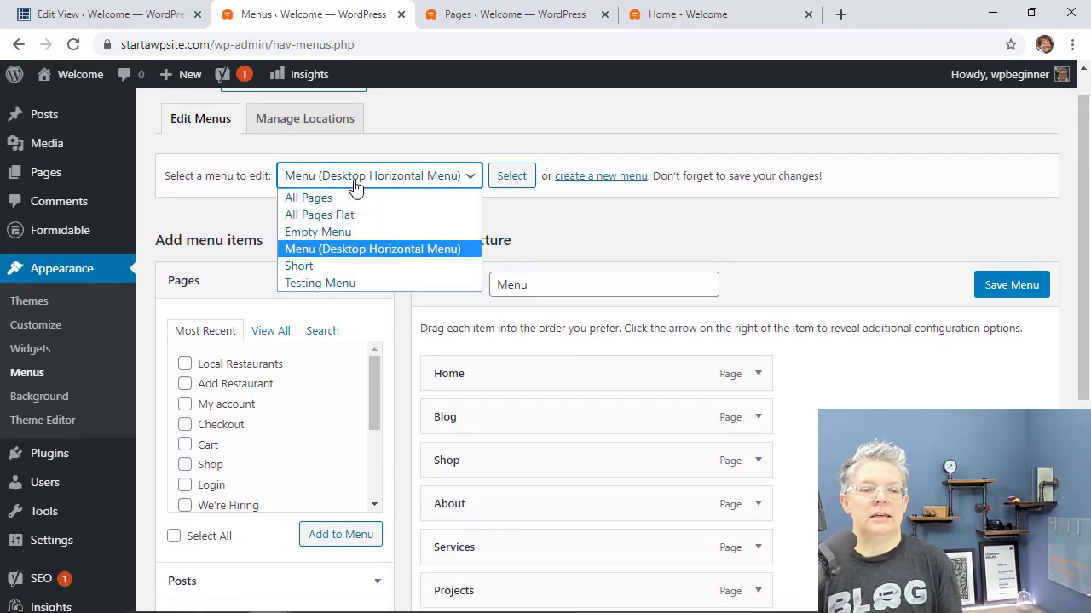
pyautogui.click(376, 254)
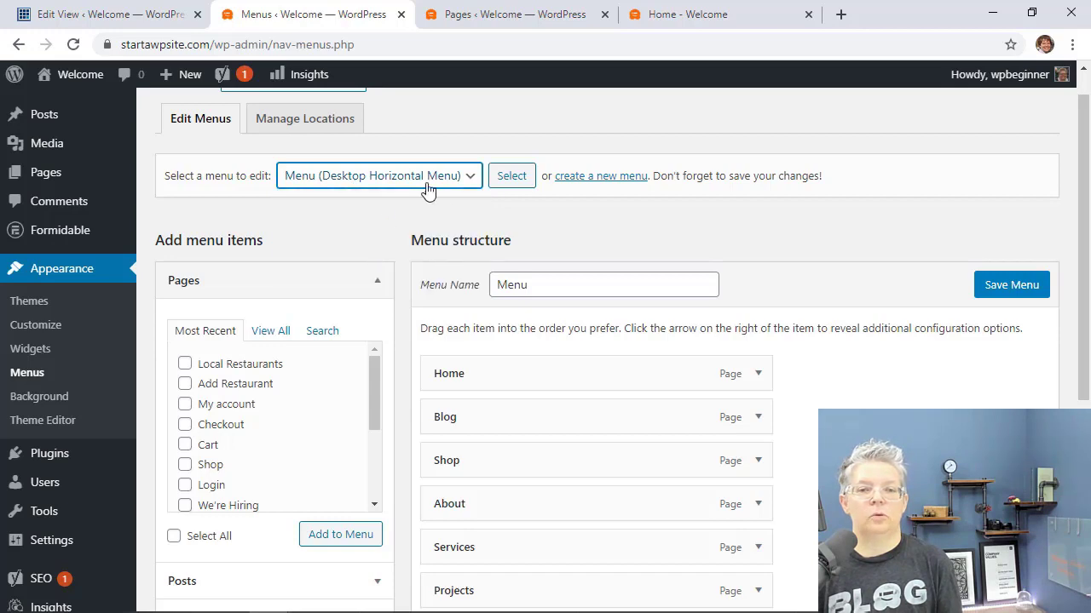
pyautogui.scroll(-2, 434, 297)
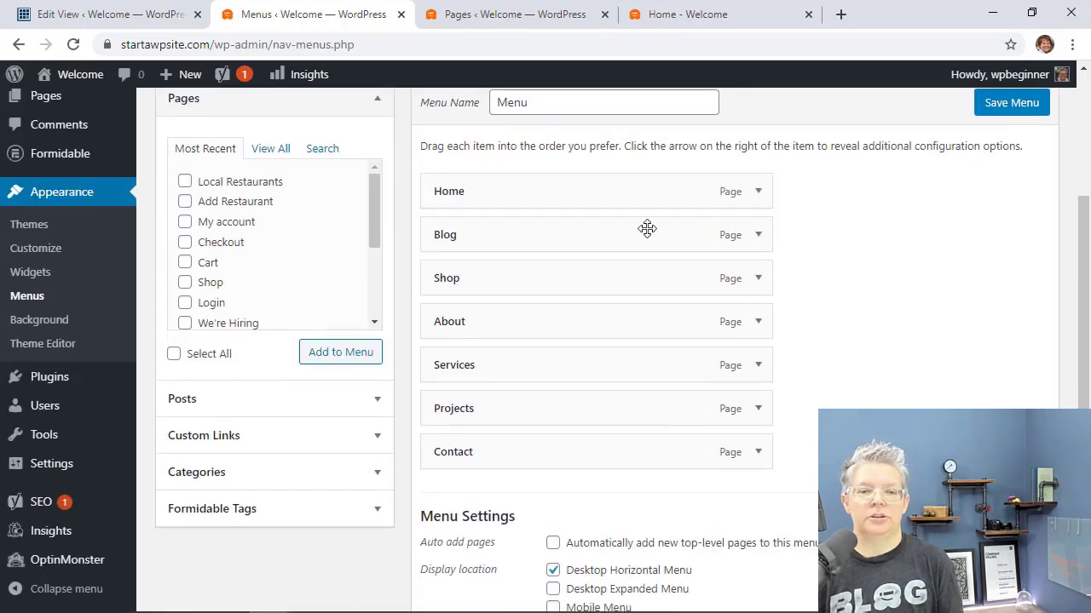
# - Remove the Shop, Services and Projects items from the menu structure
pyautogui.click(758, 235)
pyautogui.click(760, 236)
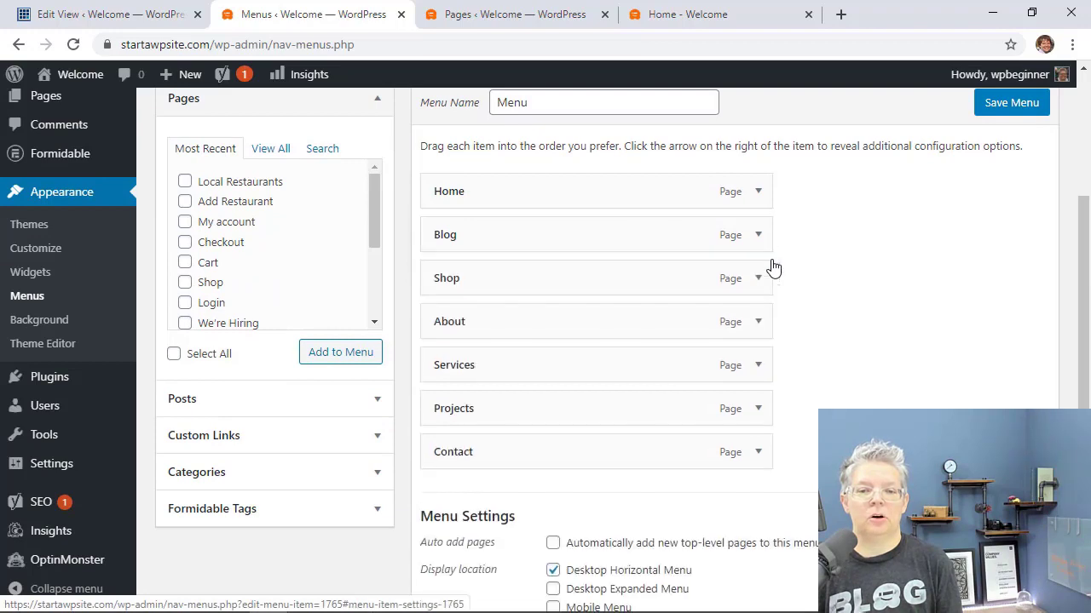
pyautogui.click(757, 278)
pyautogui.click(449, 436)
pyautogui.click(448, 477)
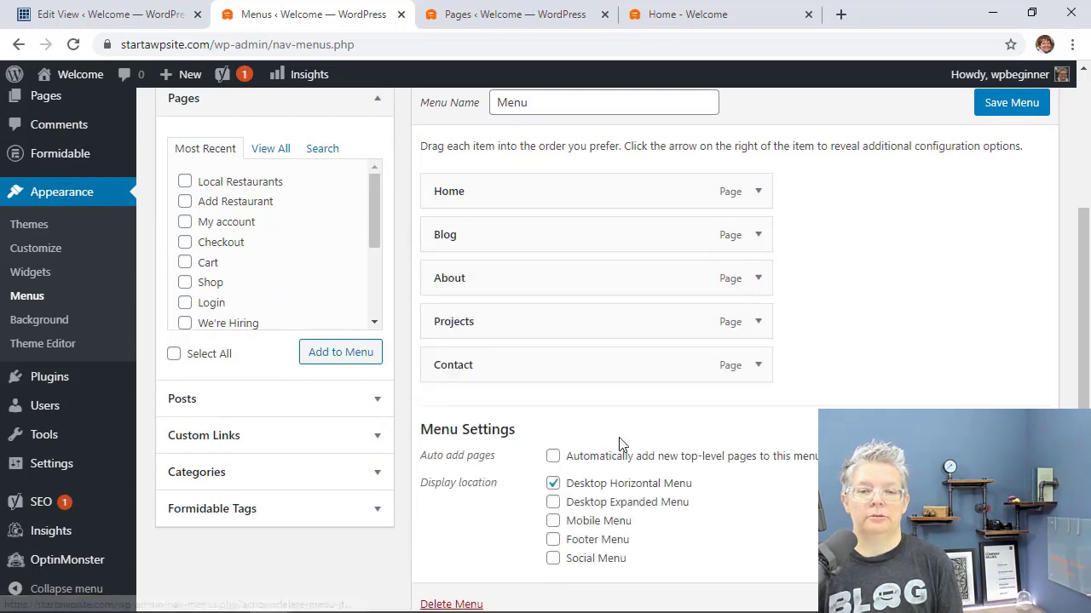
pyautogui.click(759, 322)
pyautogui.click(449, 477)
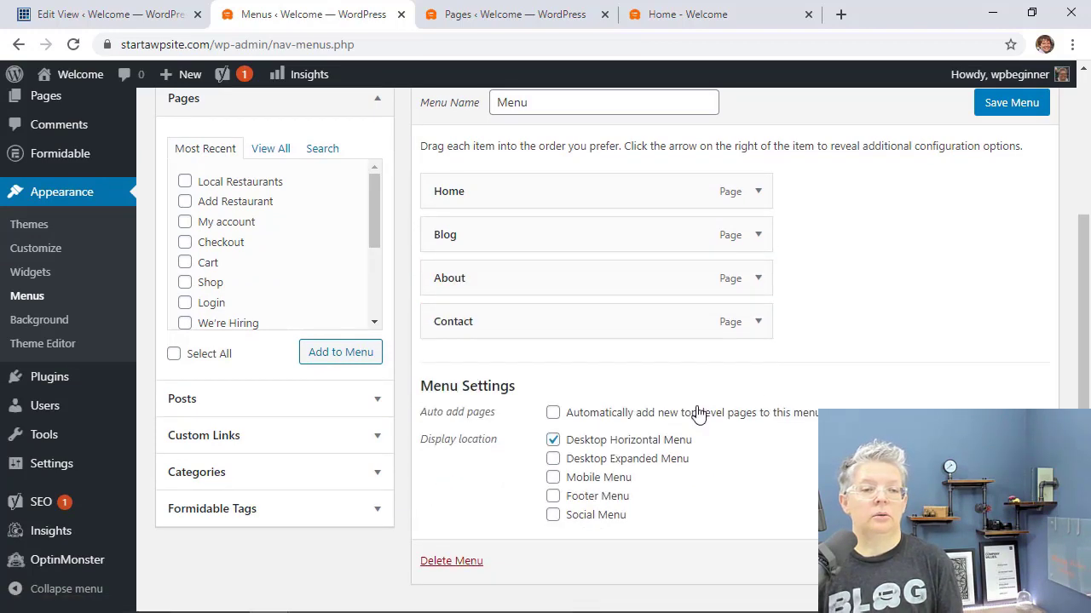
# - Add the Local Restaurants and Add Restaurant pages to the menu and save it
pyautogui.click(186, 202)
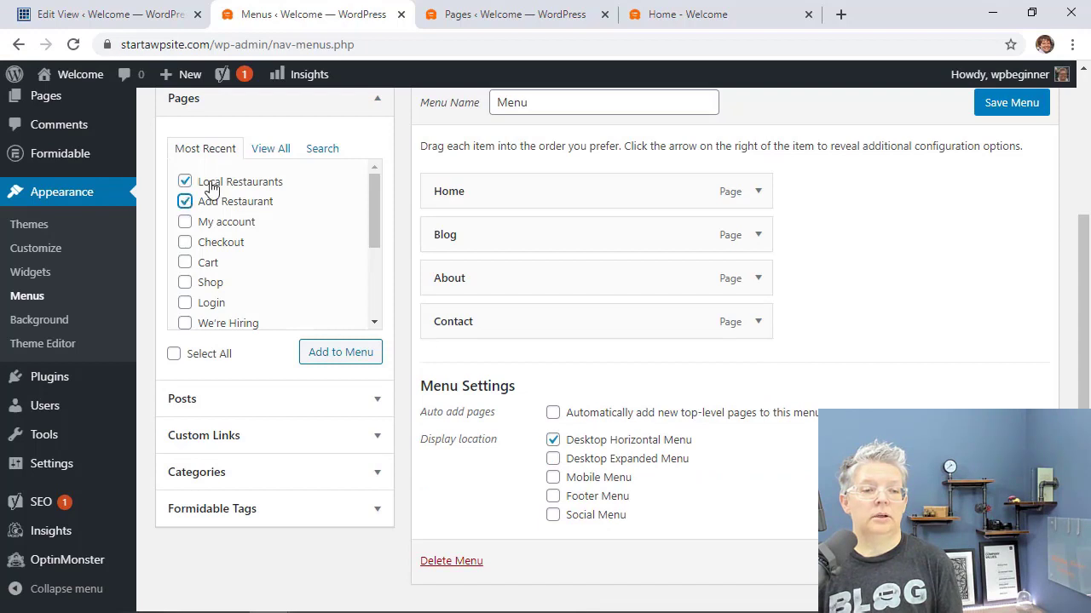
pyautogui.click(341, 353)
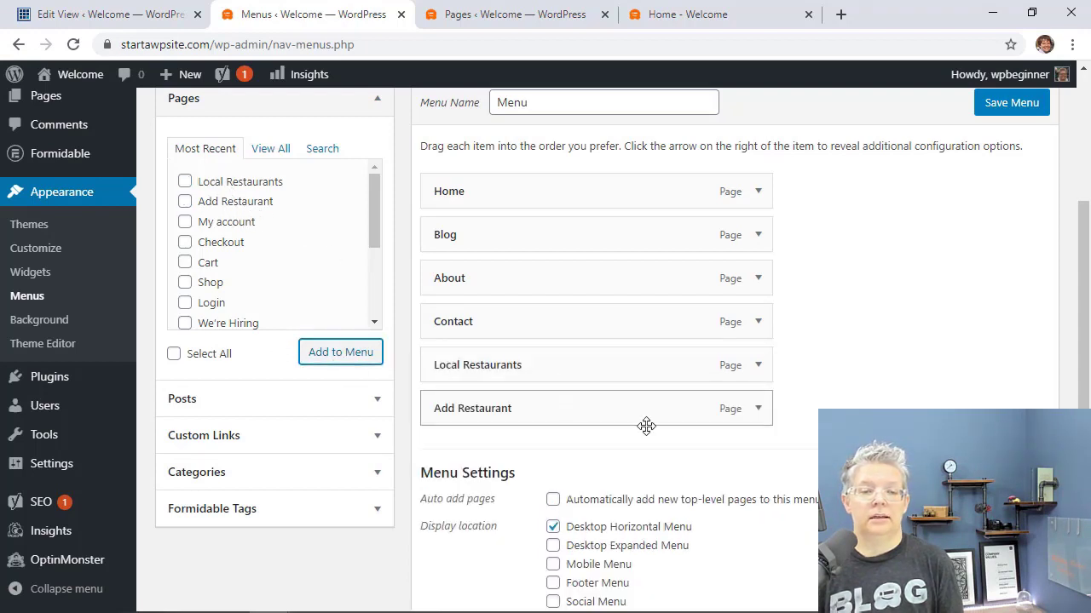
pyautogui.click(1004, 111)
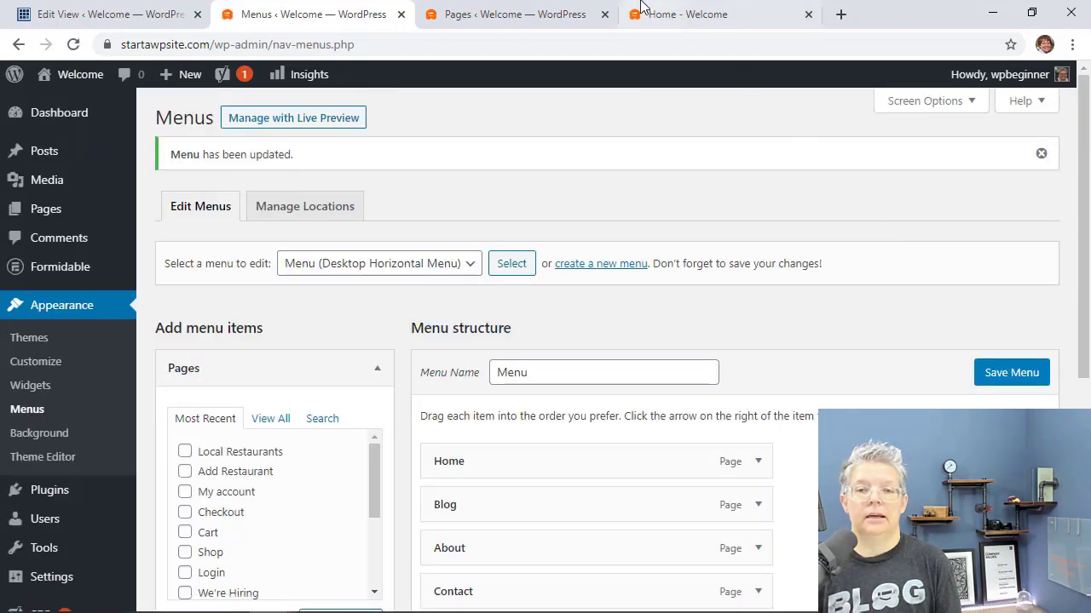
# - Reload the live home page to check its updated navigation, and look over the Local Restaurants page through its menu link
pyautogui.click(660, 15)
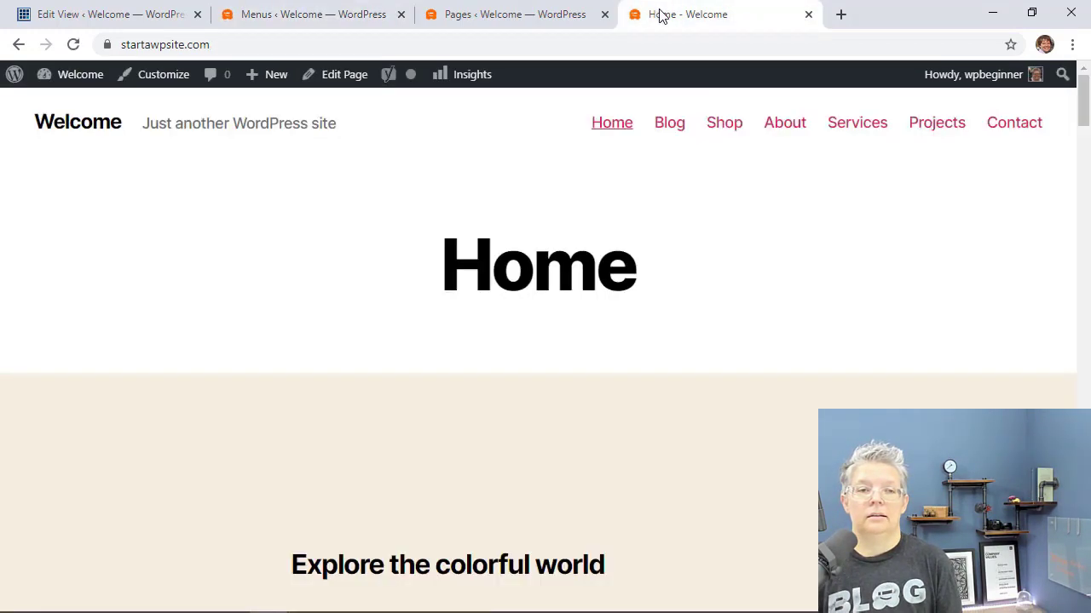
pyautogui.click(74, 45)
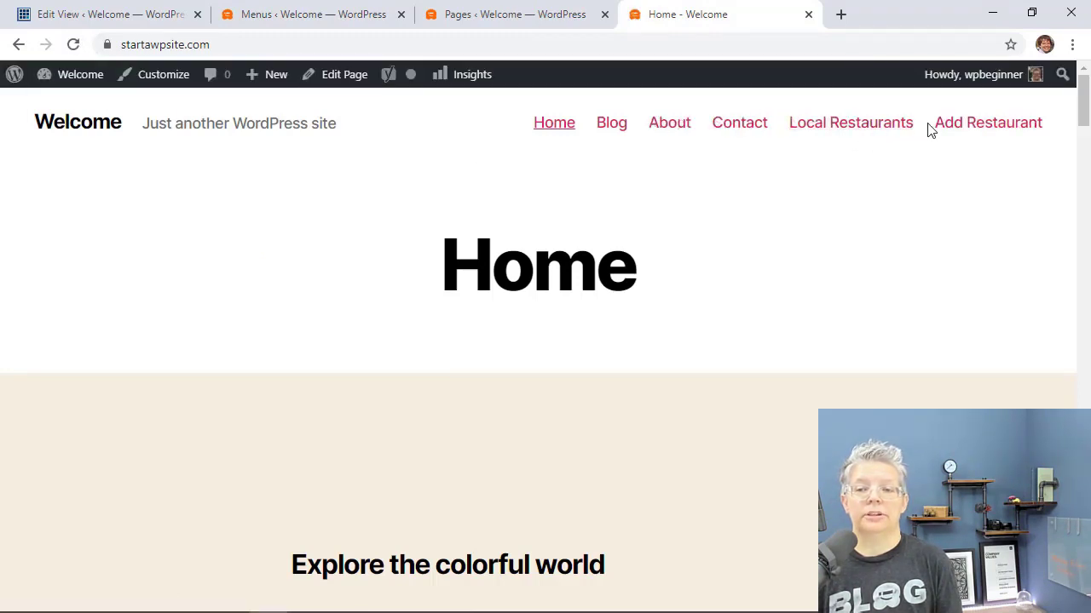
pyautogui.click(875, 129)
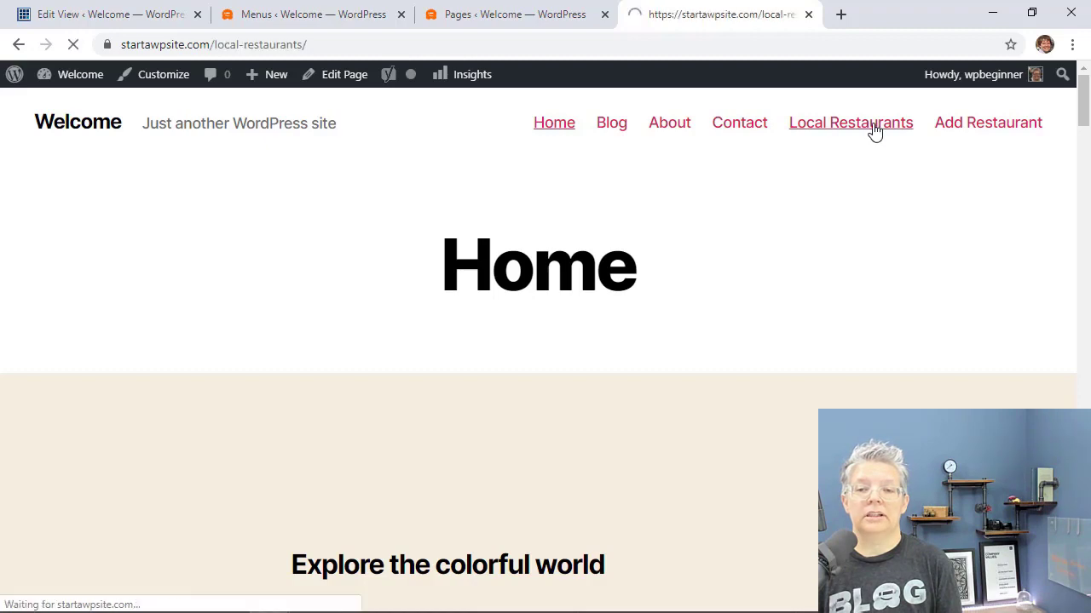
pyautogui.scroll(-3, 878, 297)
pyautogui.scroll(3, 881, 297)
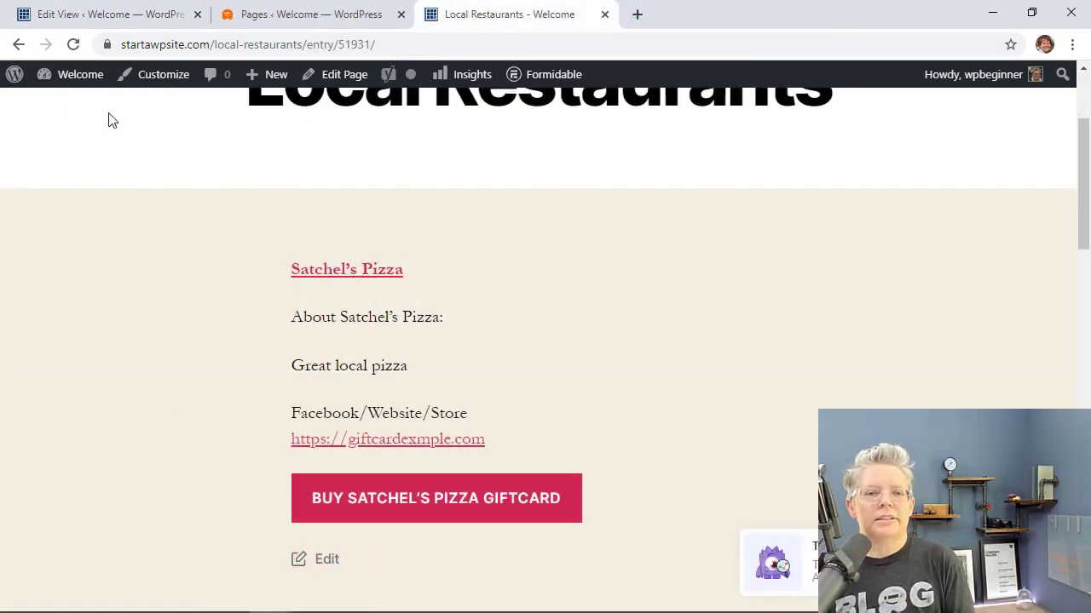
# - Go to the site's dashboard and examine the MonsterInsights Overview Report, including its sessions chart and visitor statistics
pyautogui.moveTo(73, 77)
pyautogui.click(62, 104)
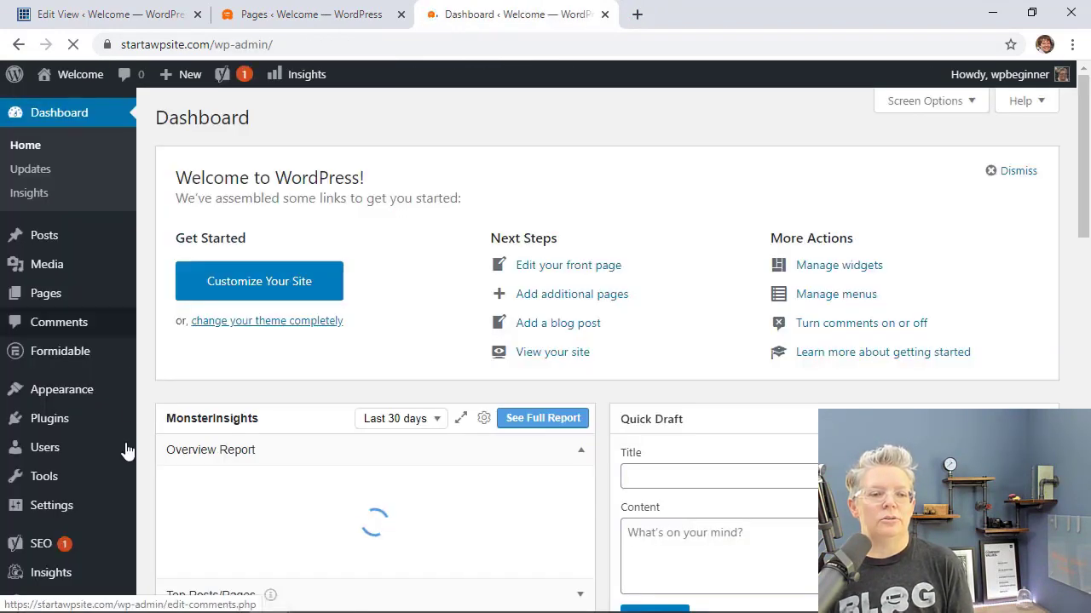
pyautogui.scroll(-1, 85, 443)
pyautogui.moveTo(37, 531)
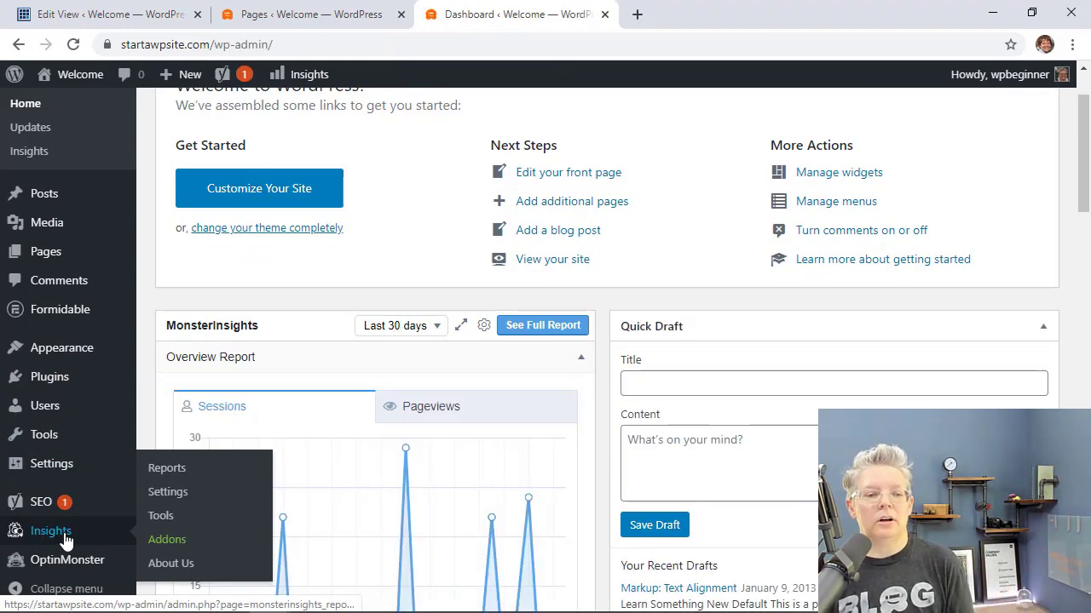
pyautogui.click(170, 469)
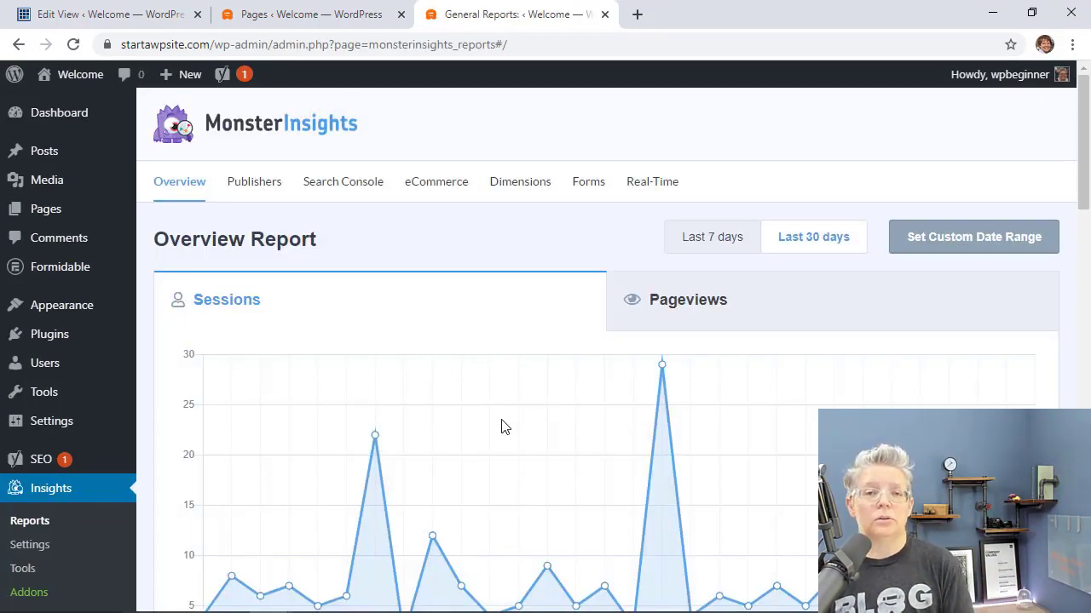
pyautogui.scroll(-2, 503, 426)
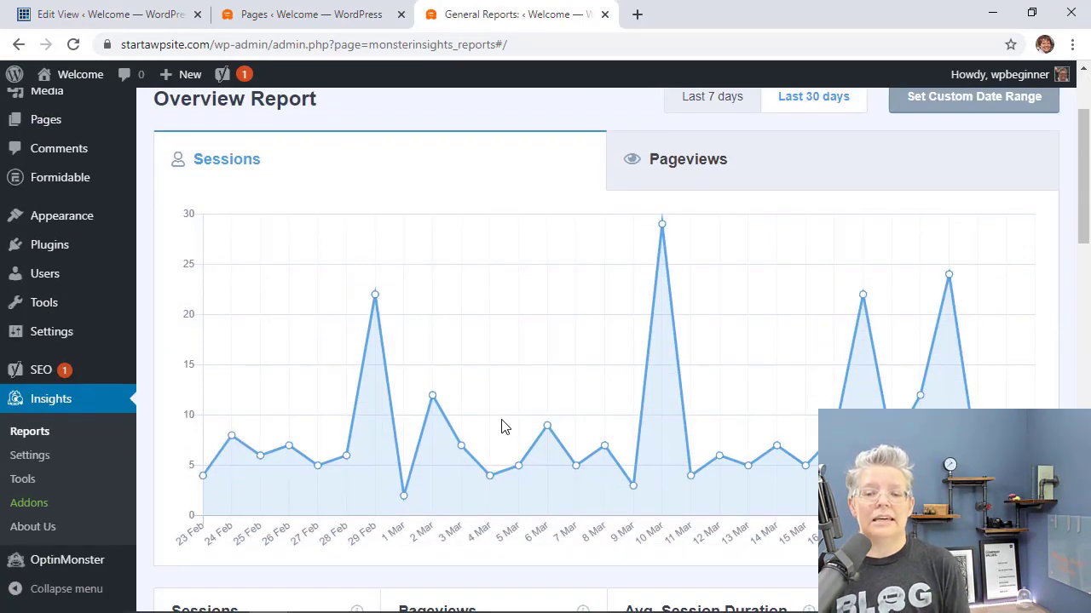
pyautogui.scroll(-4, 503, 426)
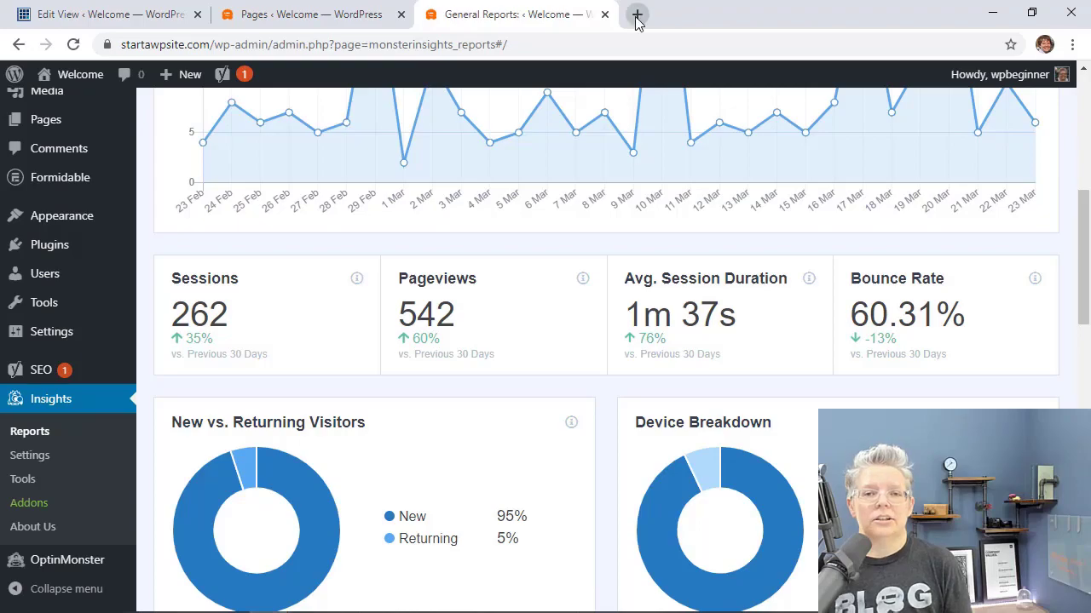
# - Open the monsterinsights.com website in a new browser tab
pyautogui.click(636, 14)
pyautogui.write('monsterinsights.com')
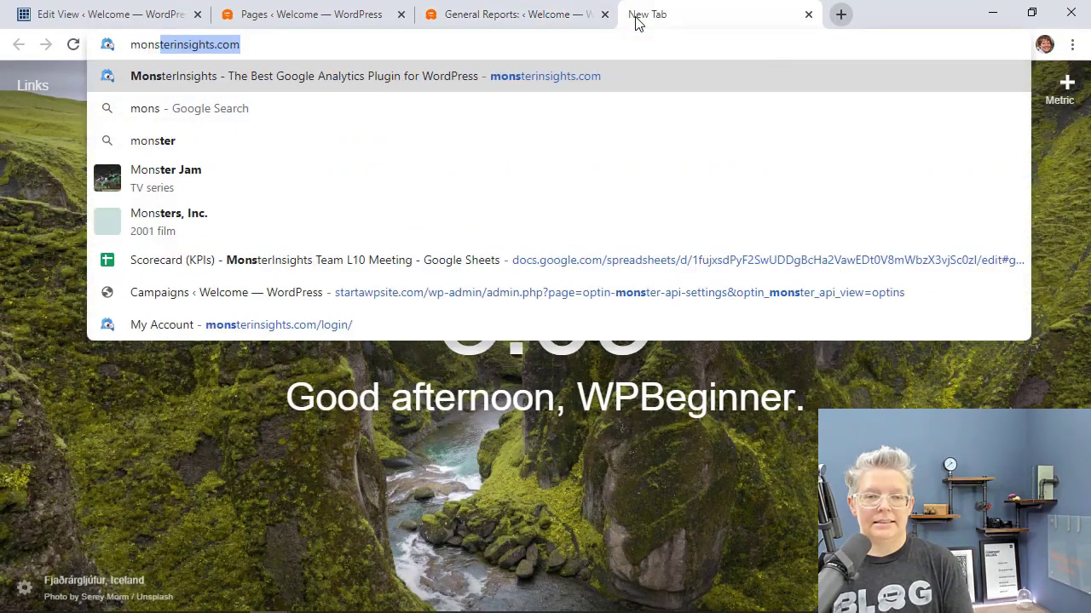
pyautogui.press('Return')
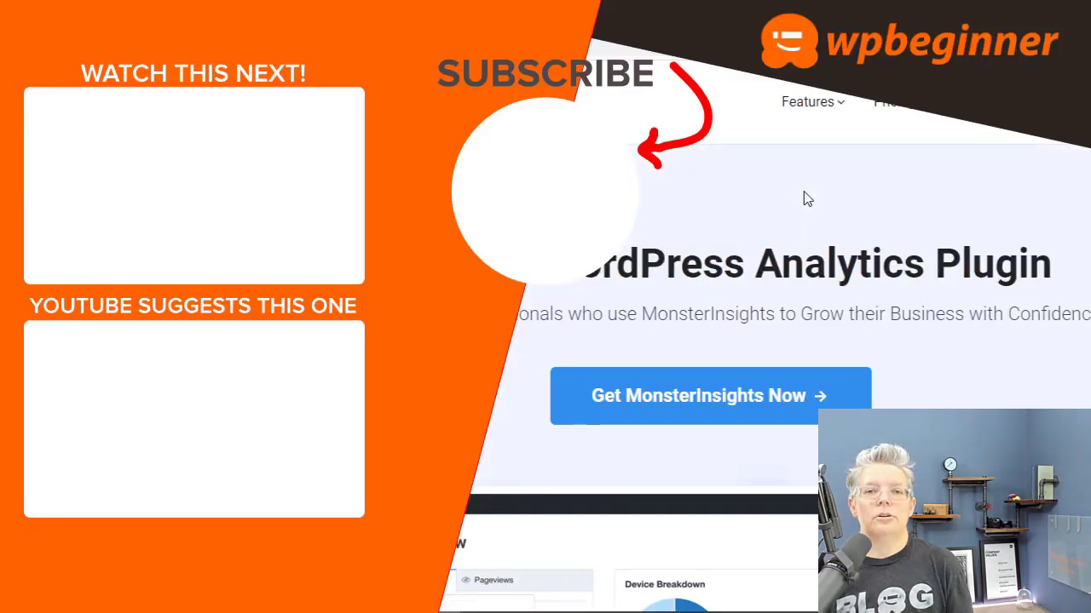